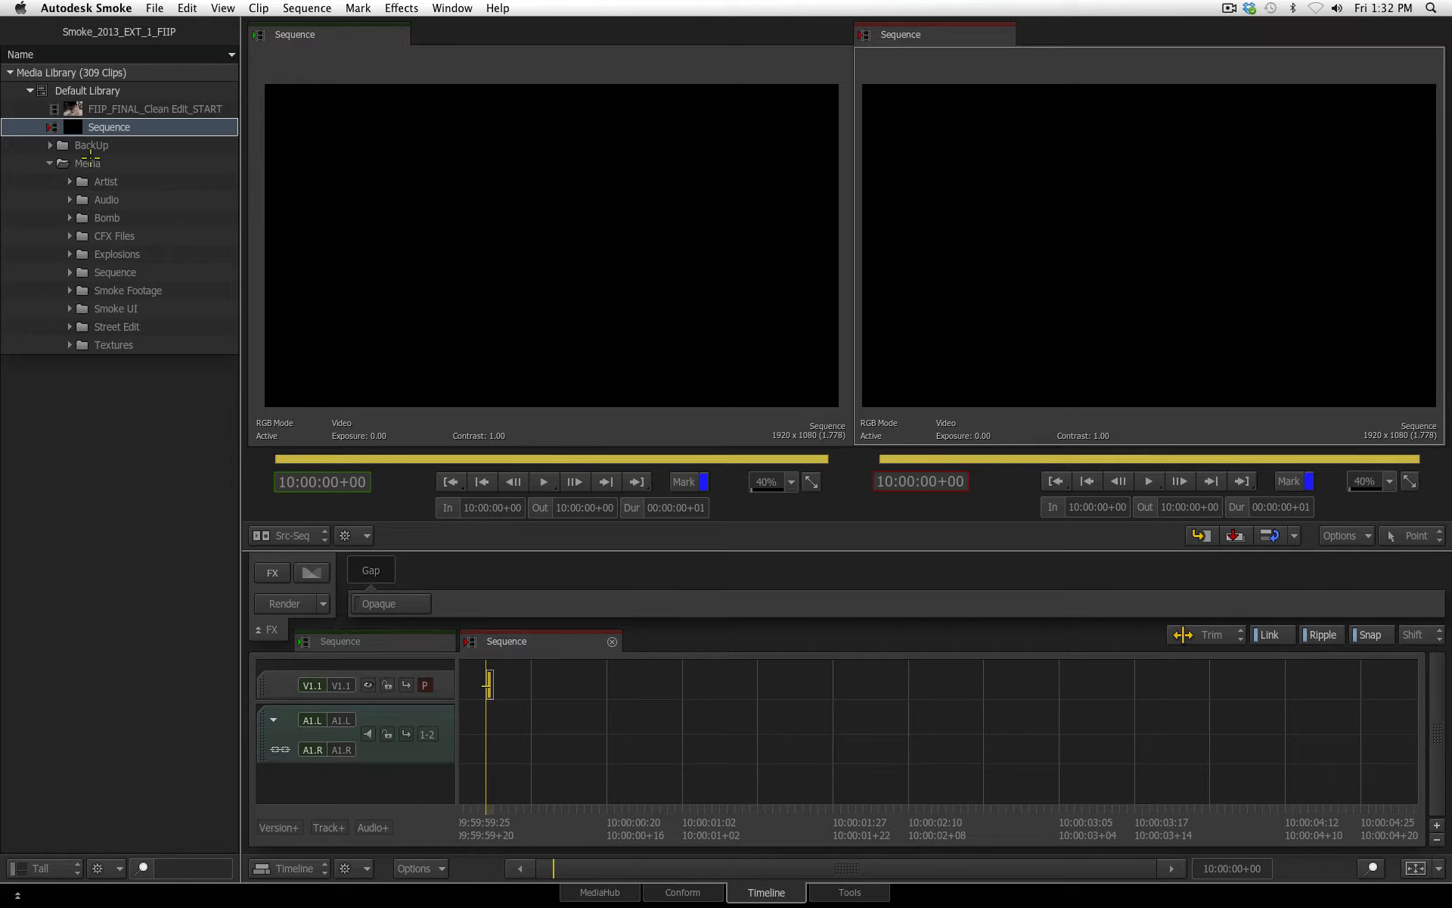
# Expand the Street Edit folder and load each of its four clips in the source viewer in turn
pyautogui.click(64, 326)
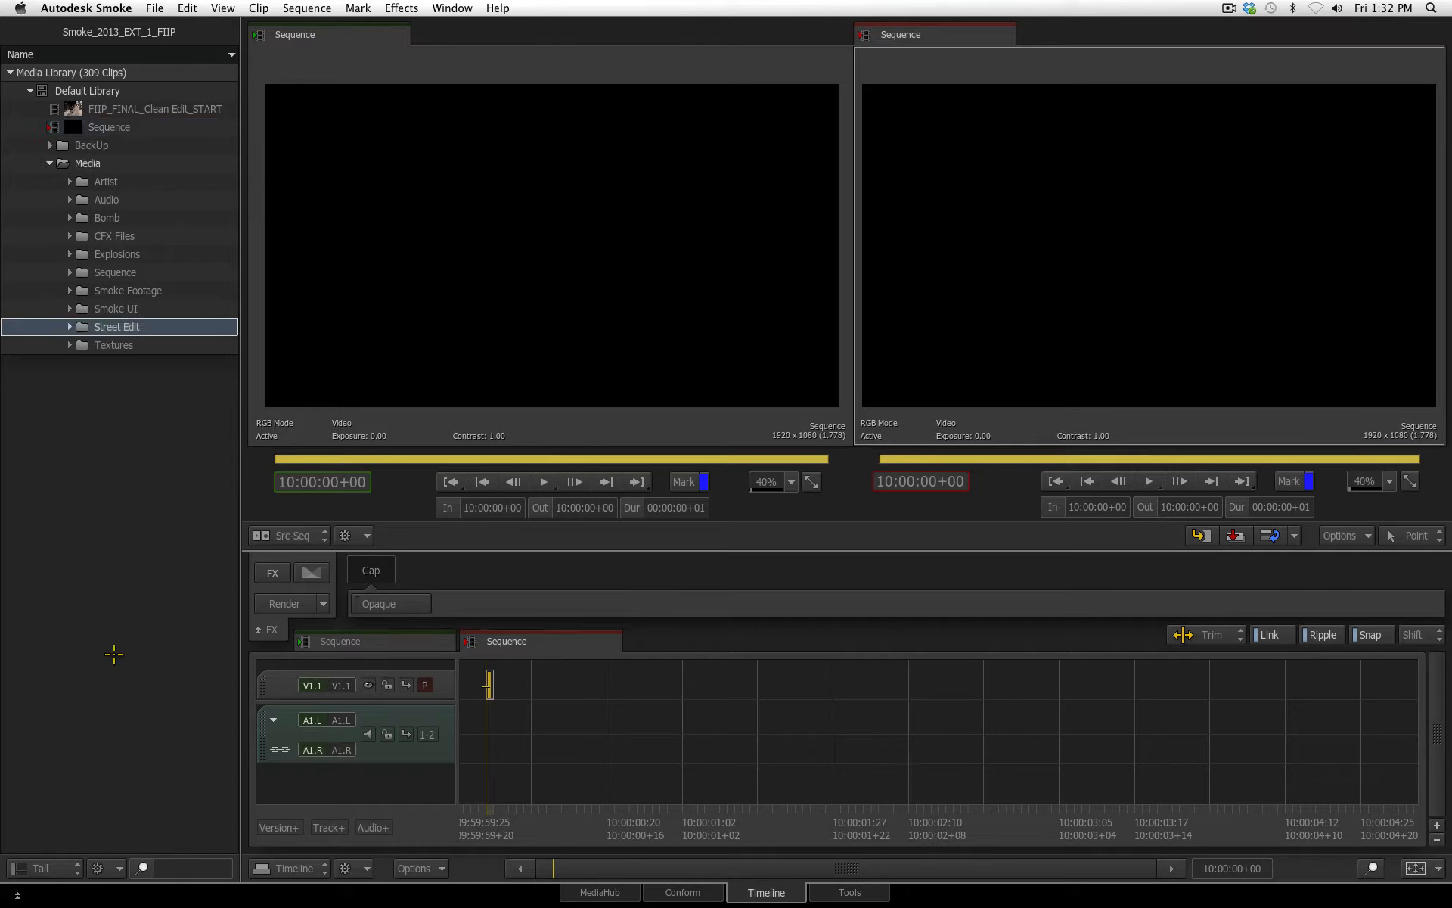
pyautogui.click(66, 326)
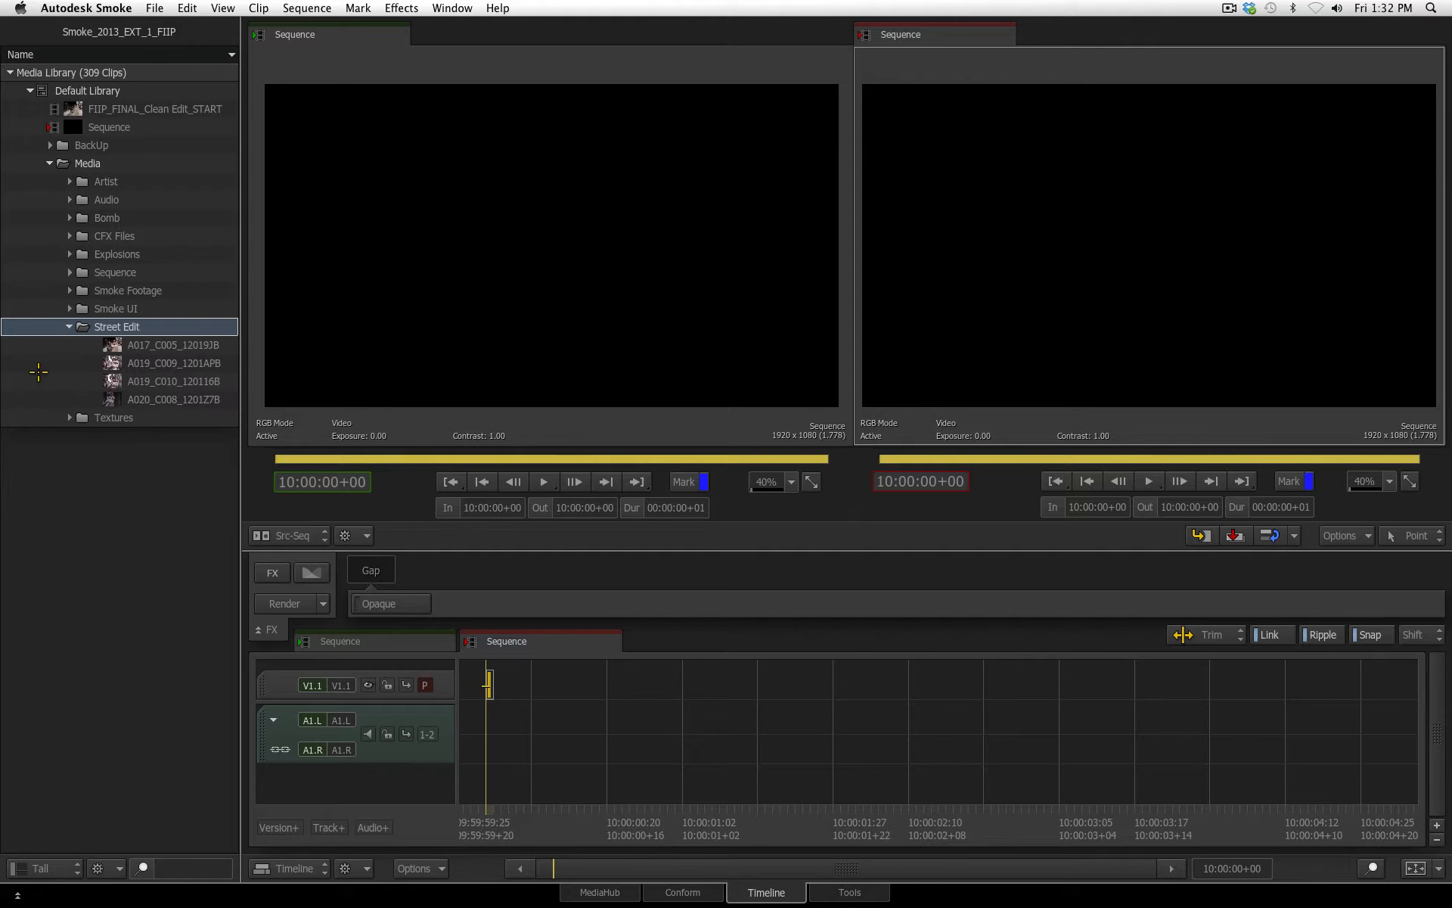
pyautogui.click(154, 345)
pyautogui.click(157, 364)
pyautogui.click(160, 381)
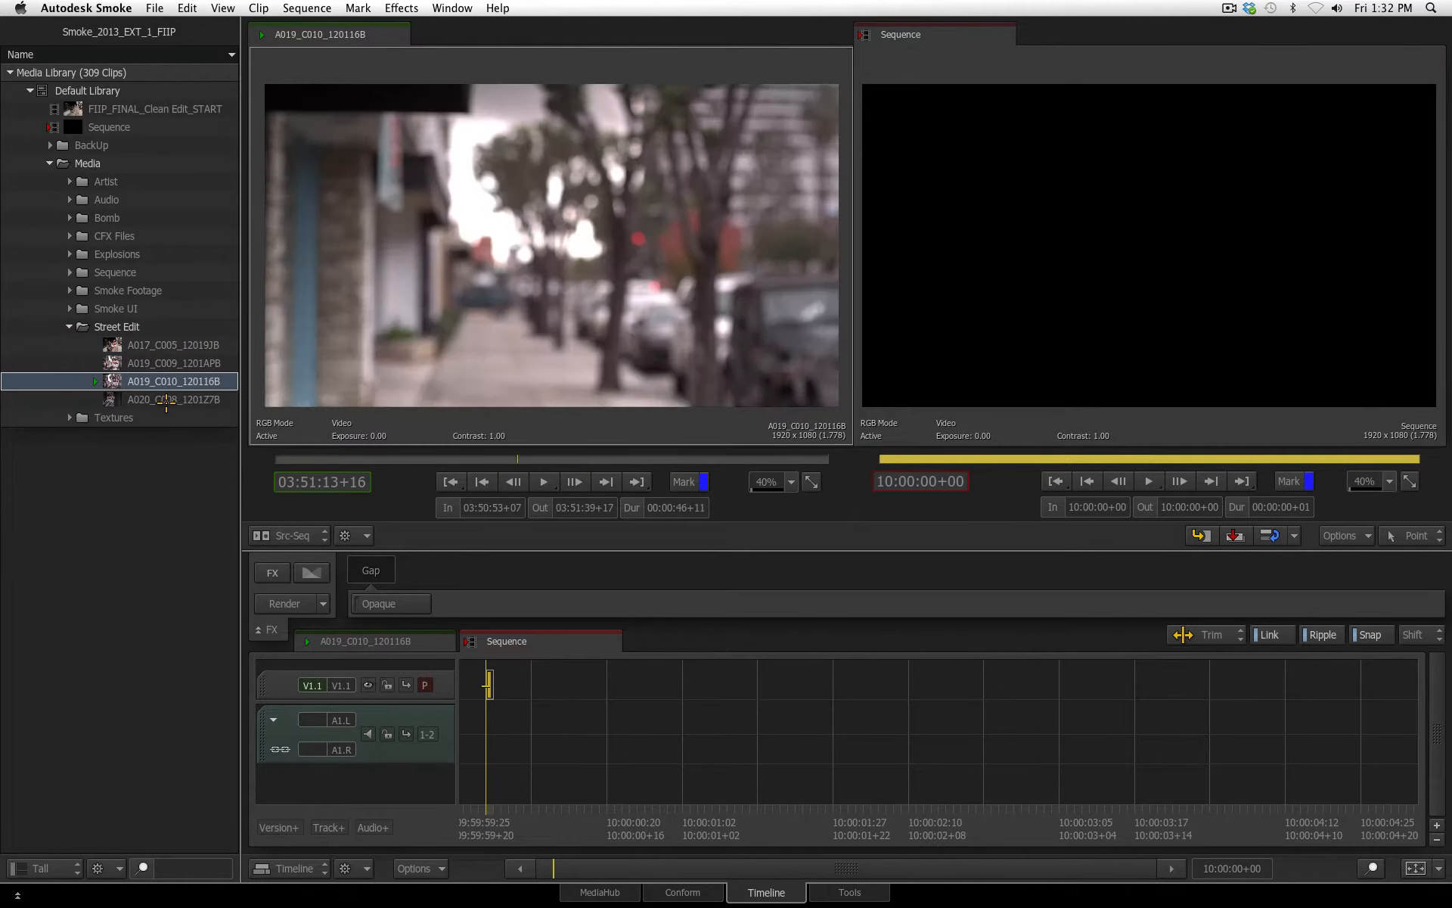
pyautogui.click(168, 399)
# Scrub through the Street Edit clips in the source viewer to review the wide shot, both close-ups and the remaining take
pyautogui.click(174, 340)
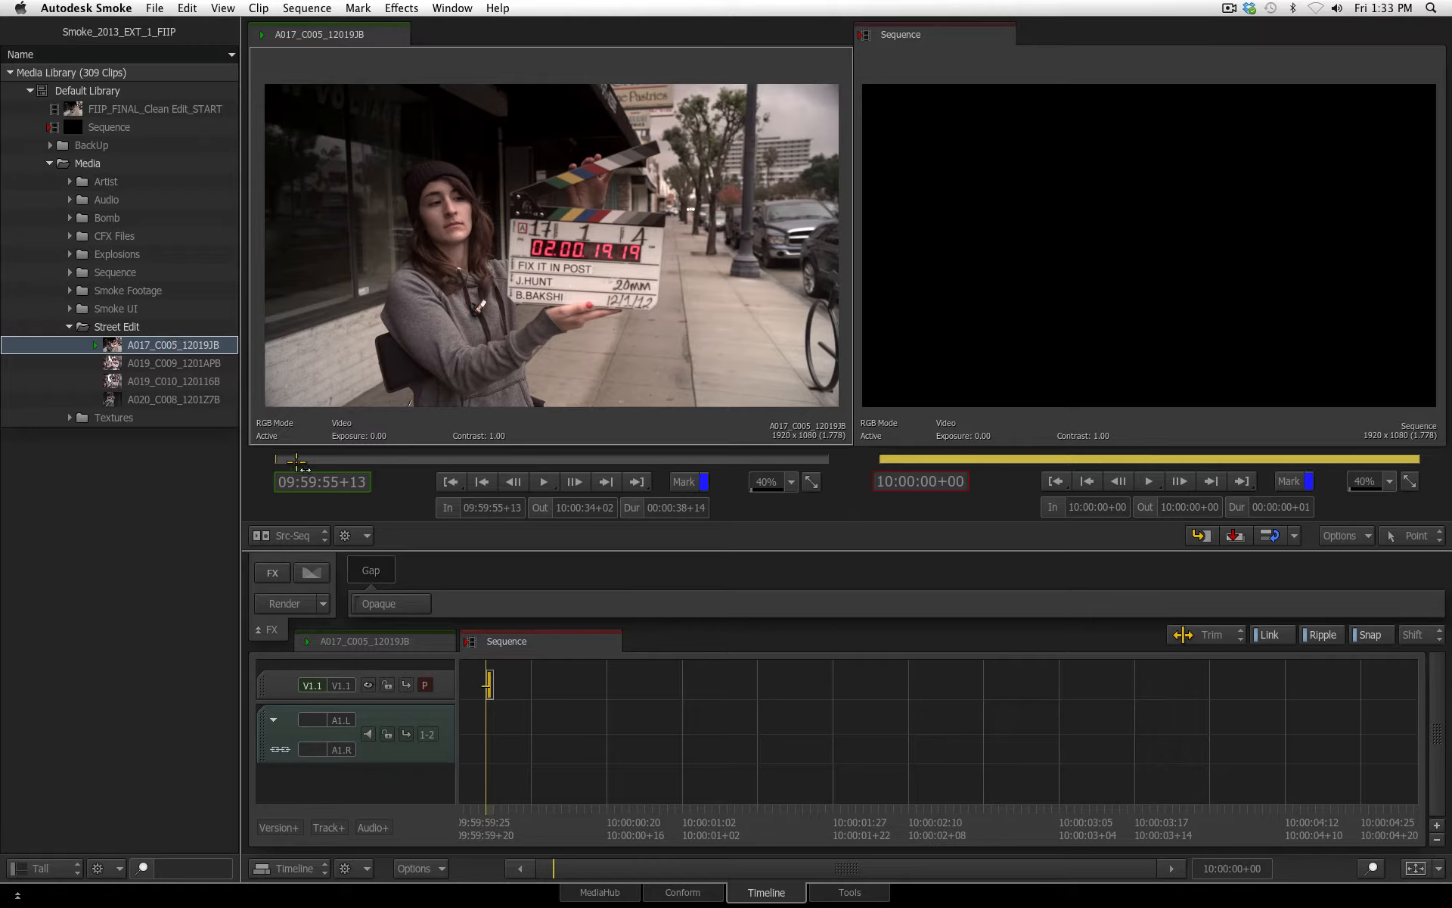
pyautogui.moveTo(296, 462); pyautogui.dragTo(530, 458)
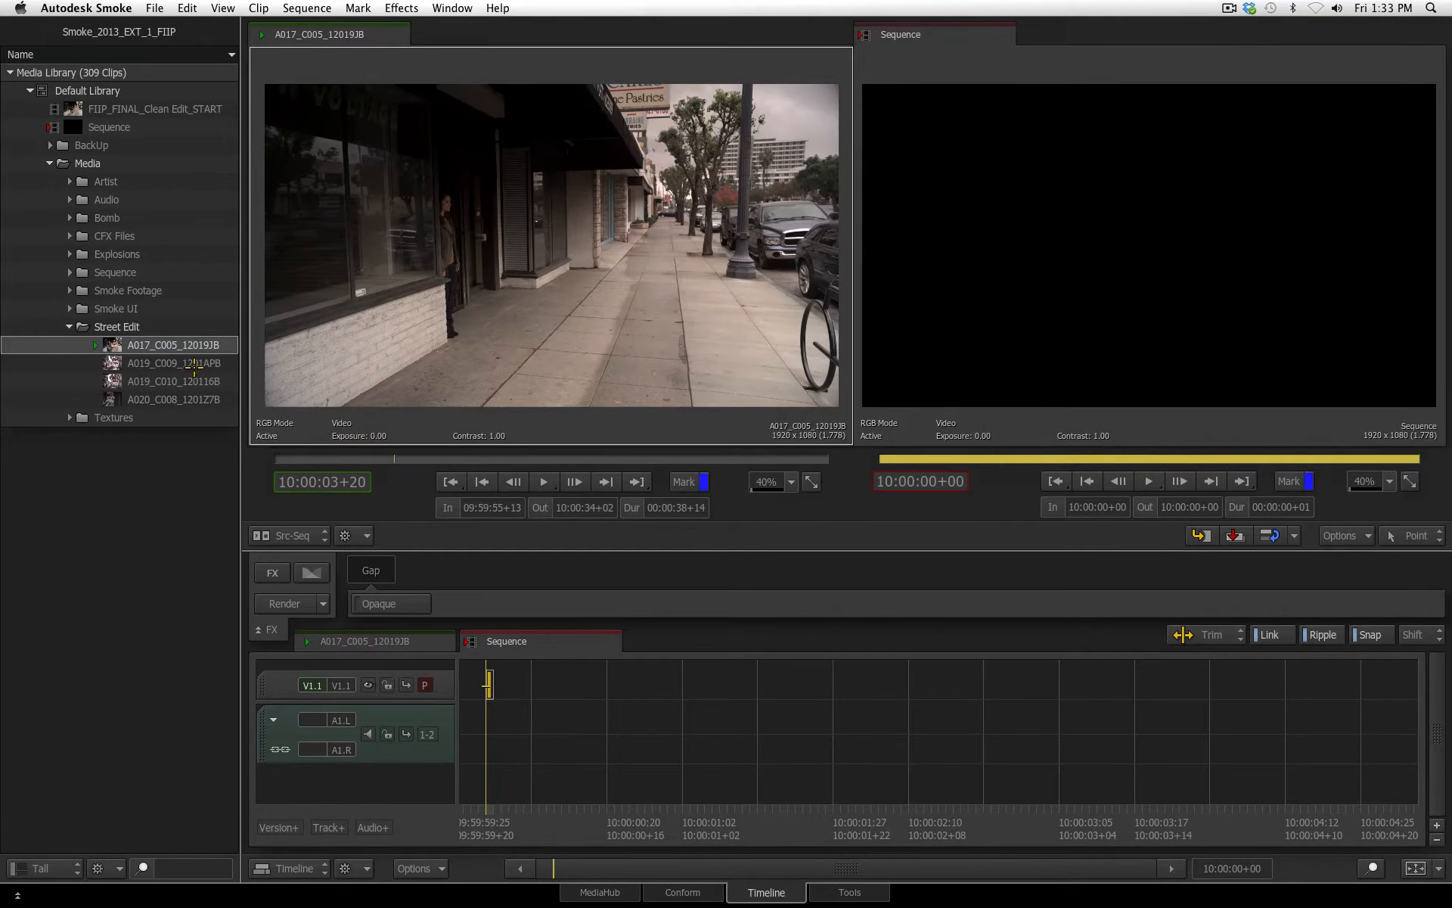
pyautogui.click(195, 368)
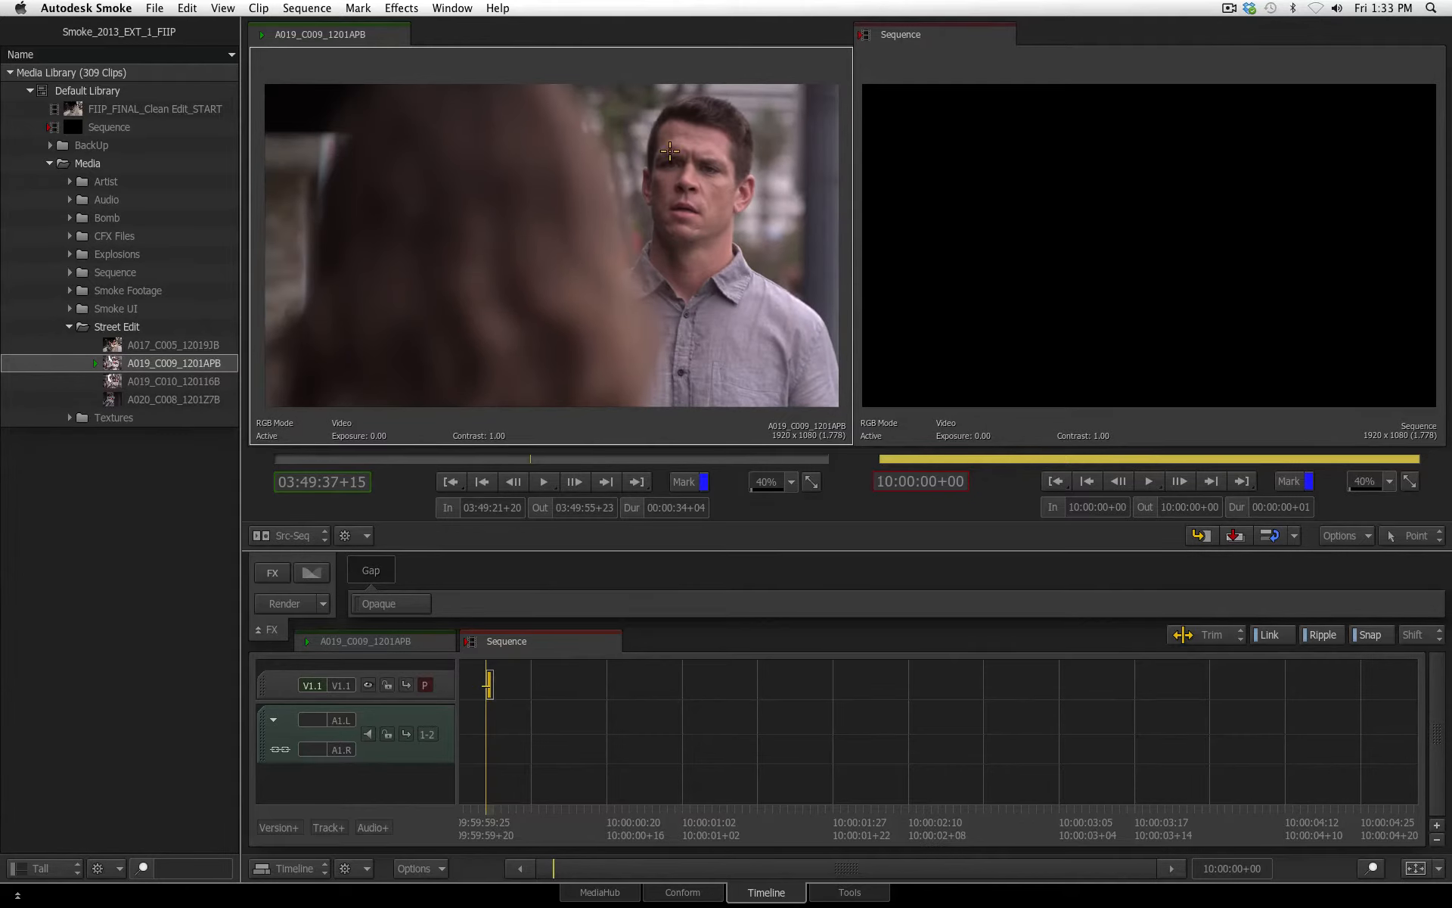
pyautogui.doubleClick(199, 398)
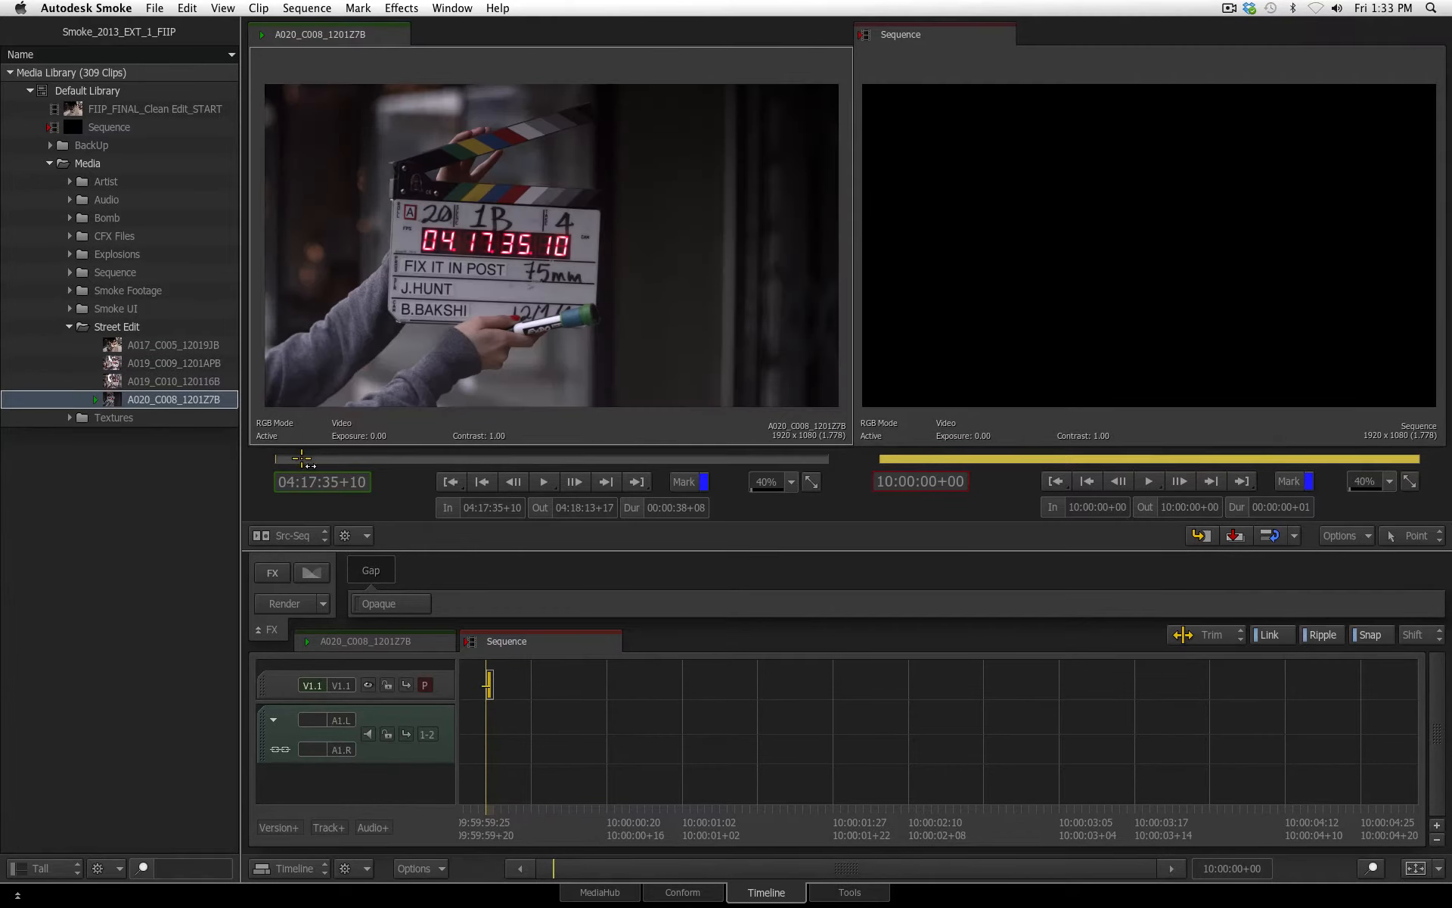
pyautogui.moveTo(305, 460); pyautogui.dragTo(516, 454)
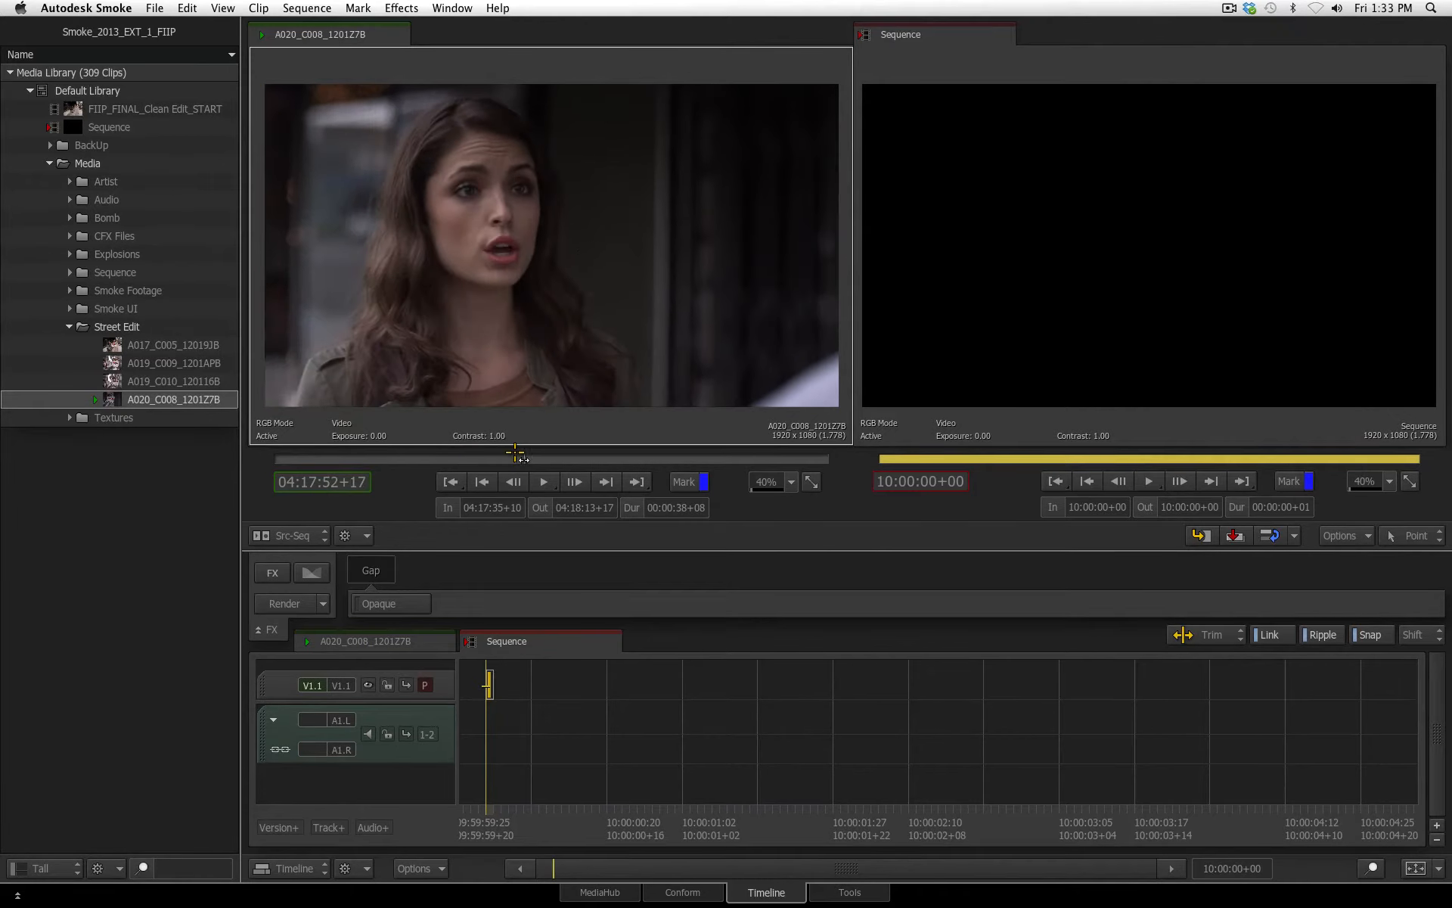
pyautogui.doubleClick(180, 380)
pyautogui.moveTo(316, 457)
pyautogui.mouseDown()
pyautogui.moveTo(653, 466)
pyautogui.moveTo(304, 460)
pyautogui.mouseUp()
# Load A017_C005_12019JB as the source and mark it in at 10:00:06+09 and out at 10:00:09+23 during playback
pyautogui.doubleClick(149, 346)
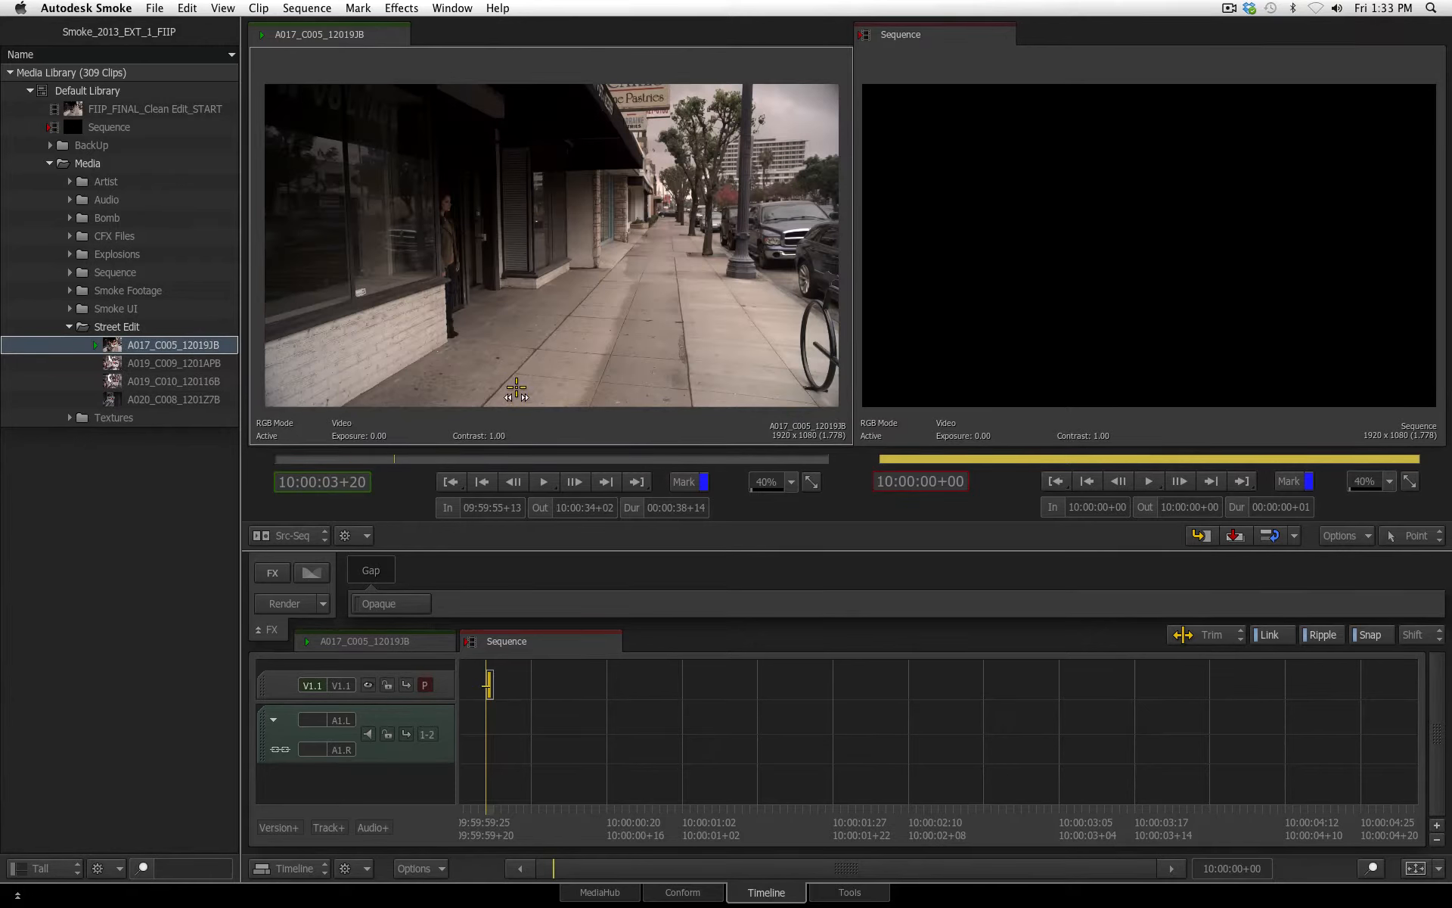
pyautogui.press('space')
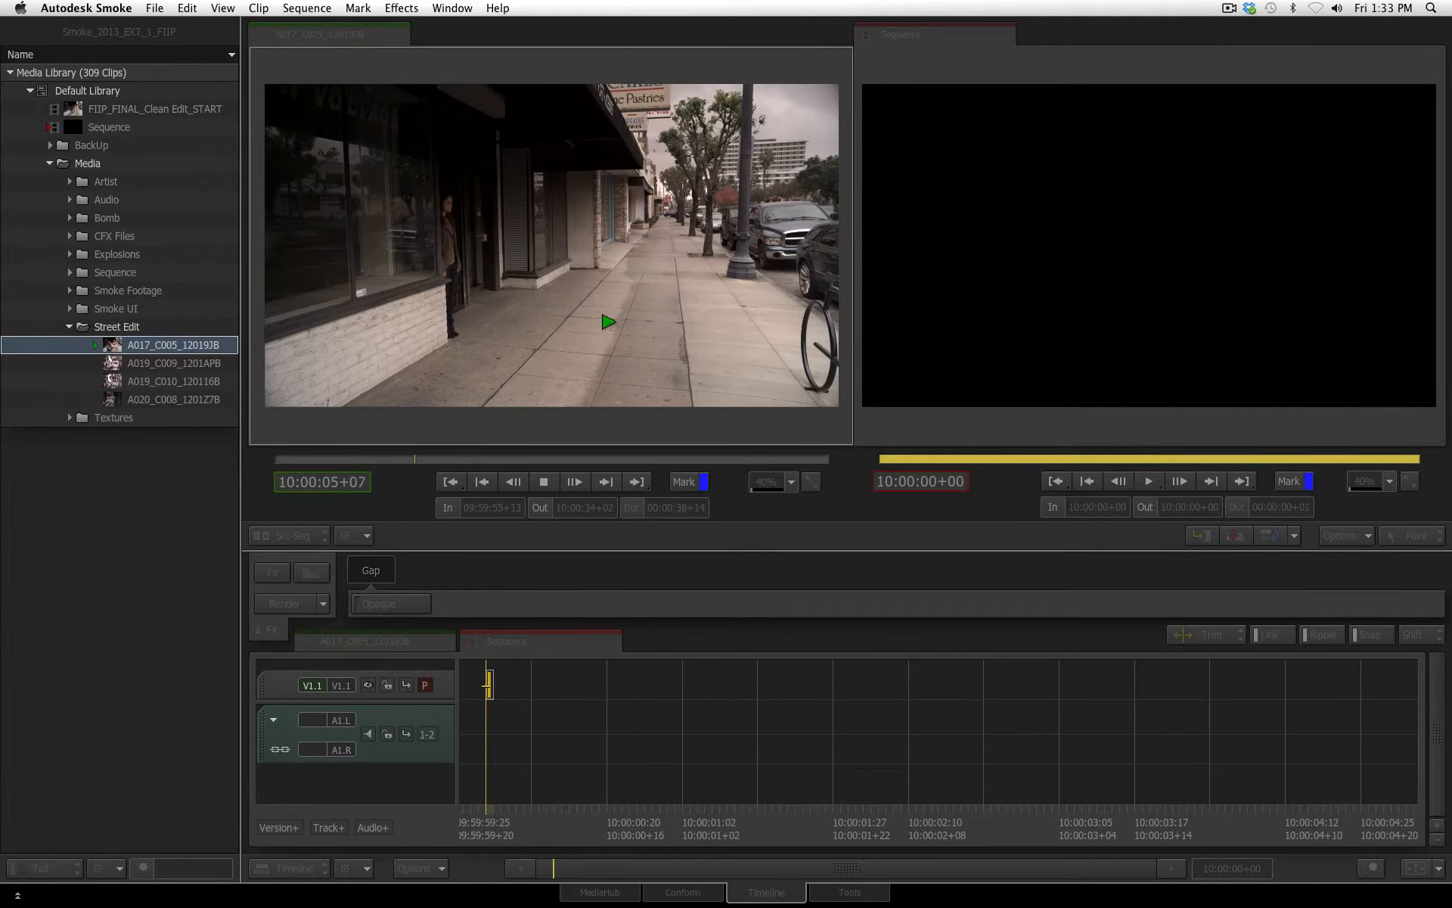
pyautogui.press('i')
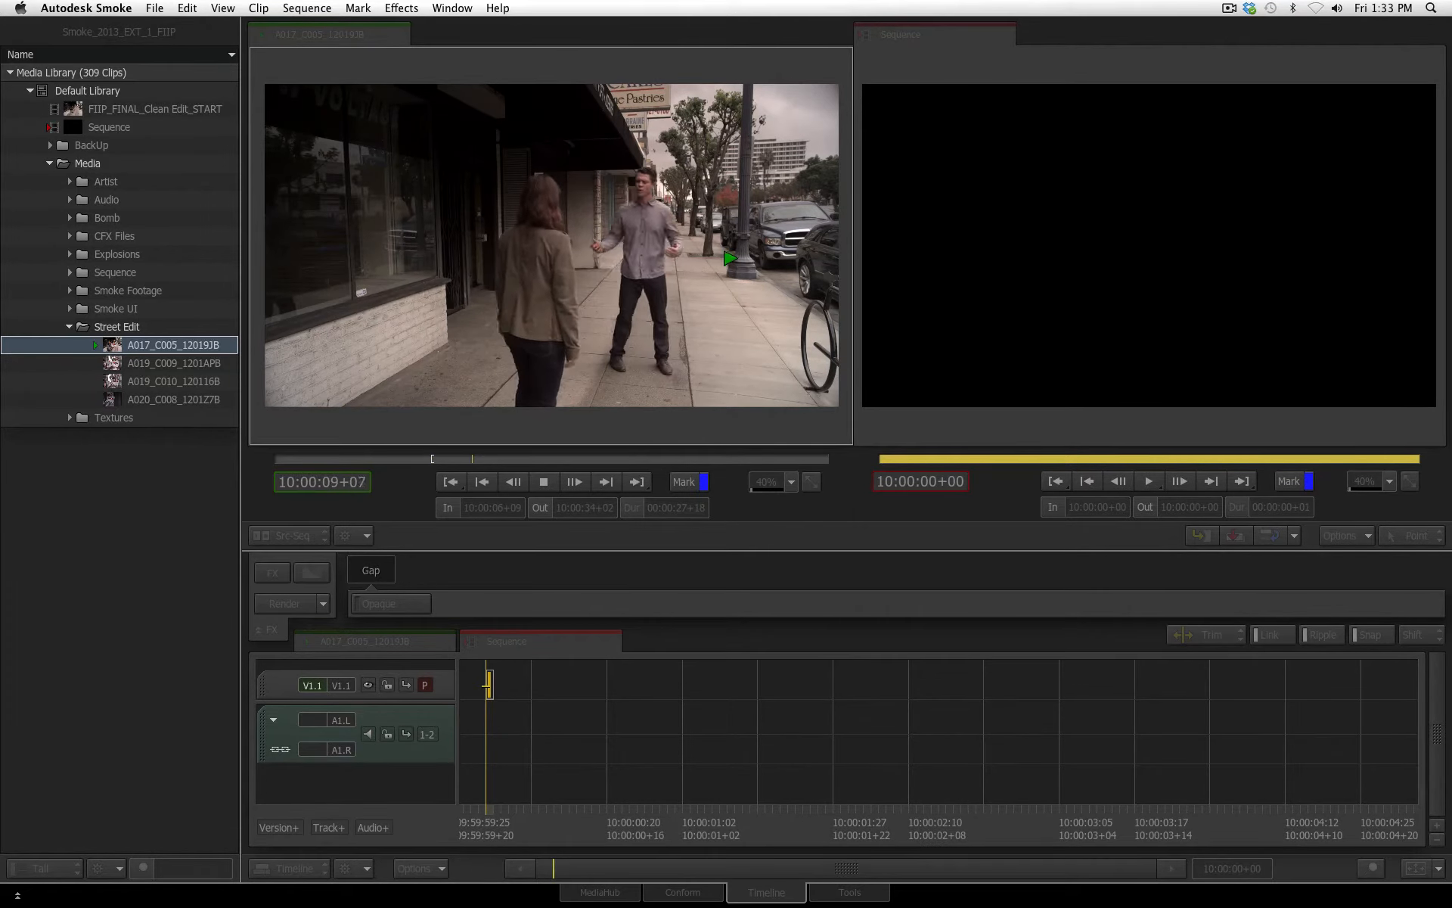
pyautogui.press('o')
pyautogui.press('space')
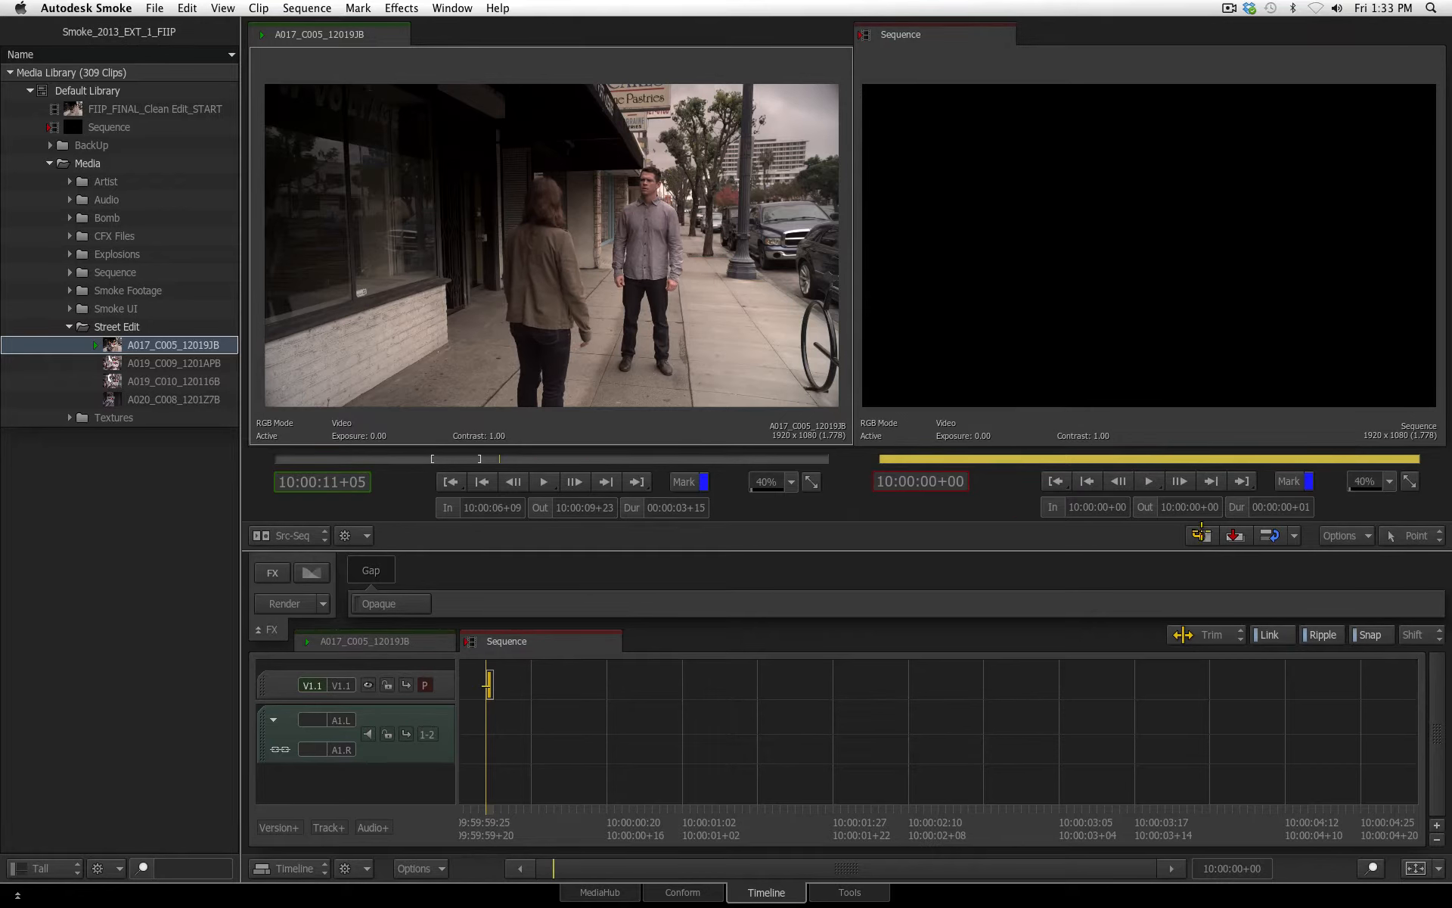
# Edit the marked part of A017_C005_12019JB into the empty sequence, starting at its first frame
pyautogui.click(1295, 534)
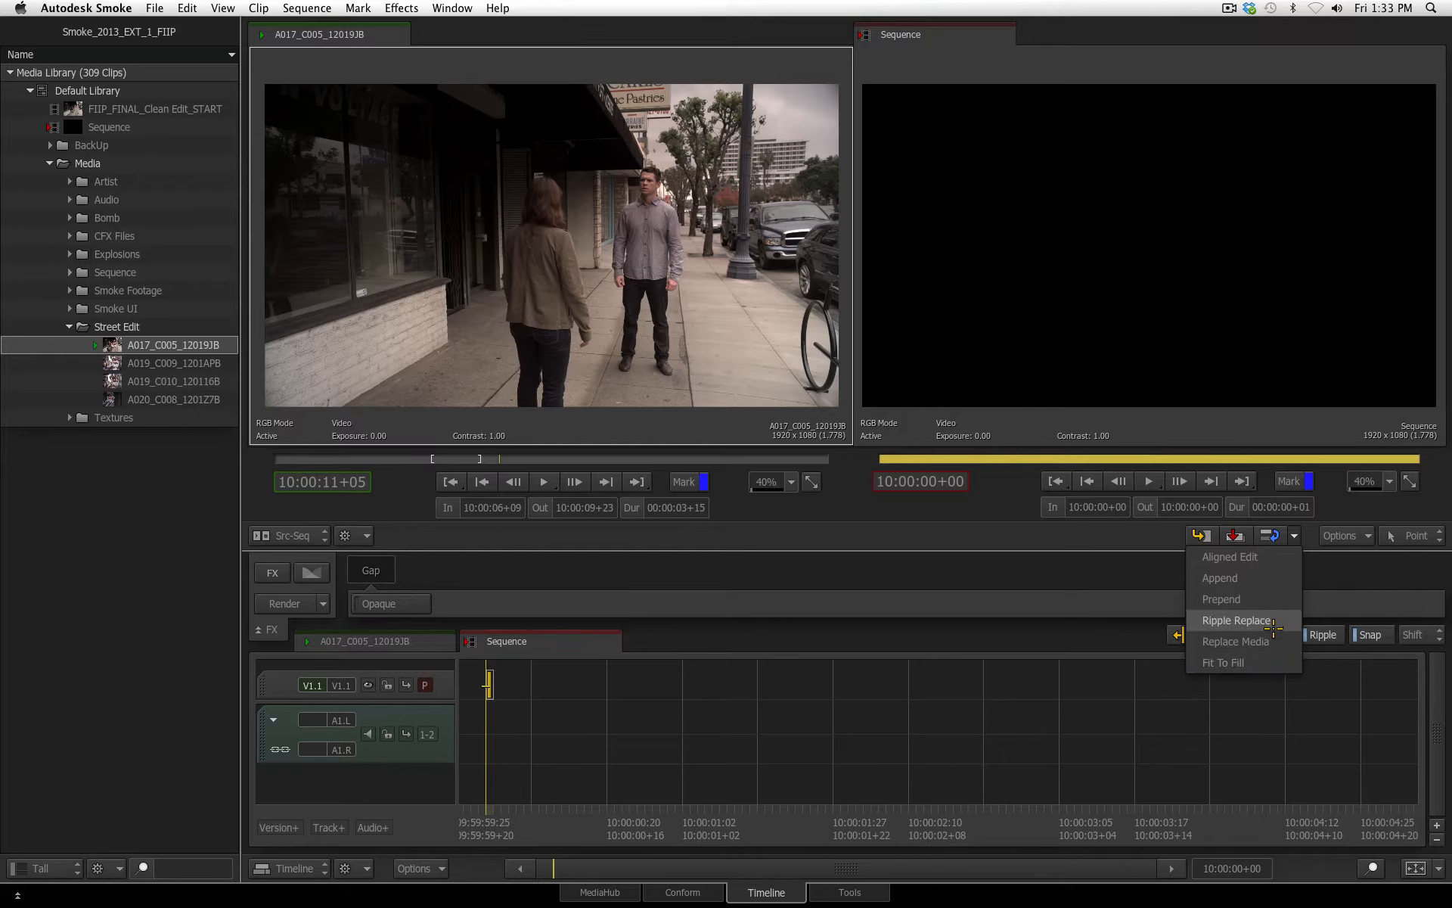
pyautogui.click(1313, 592)
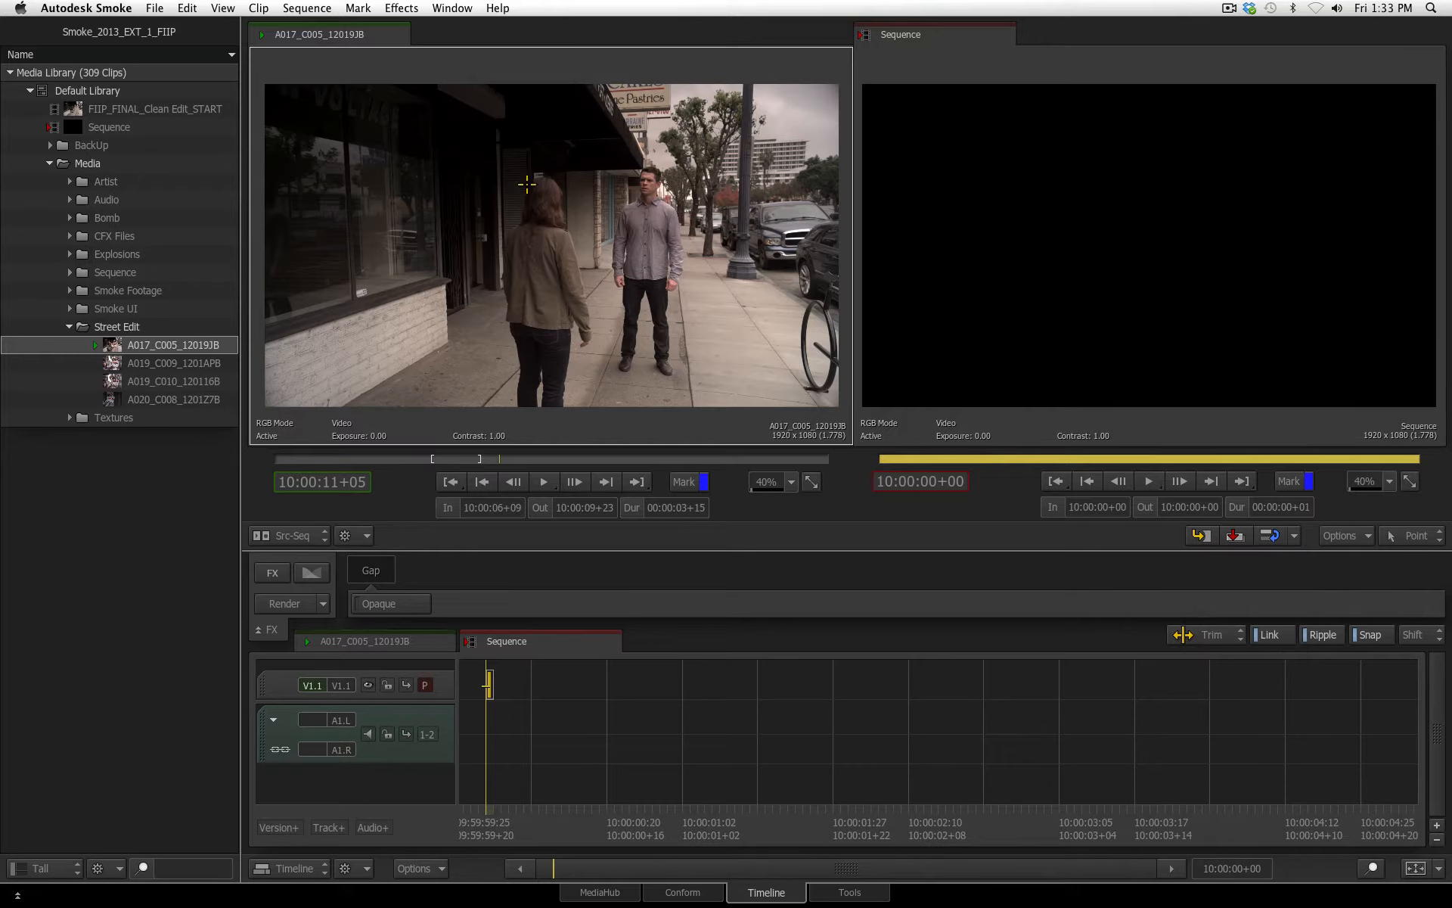
pyautogui.moveTo(139, 338); pyautogui.dragTo(490, 687)
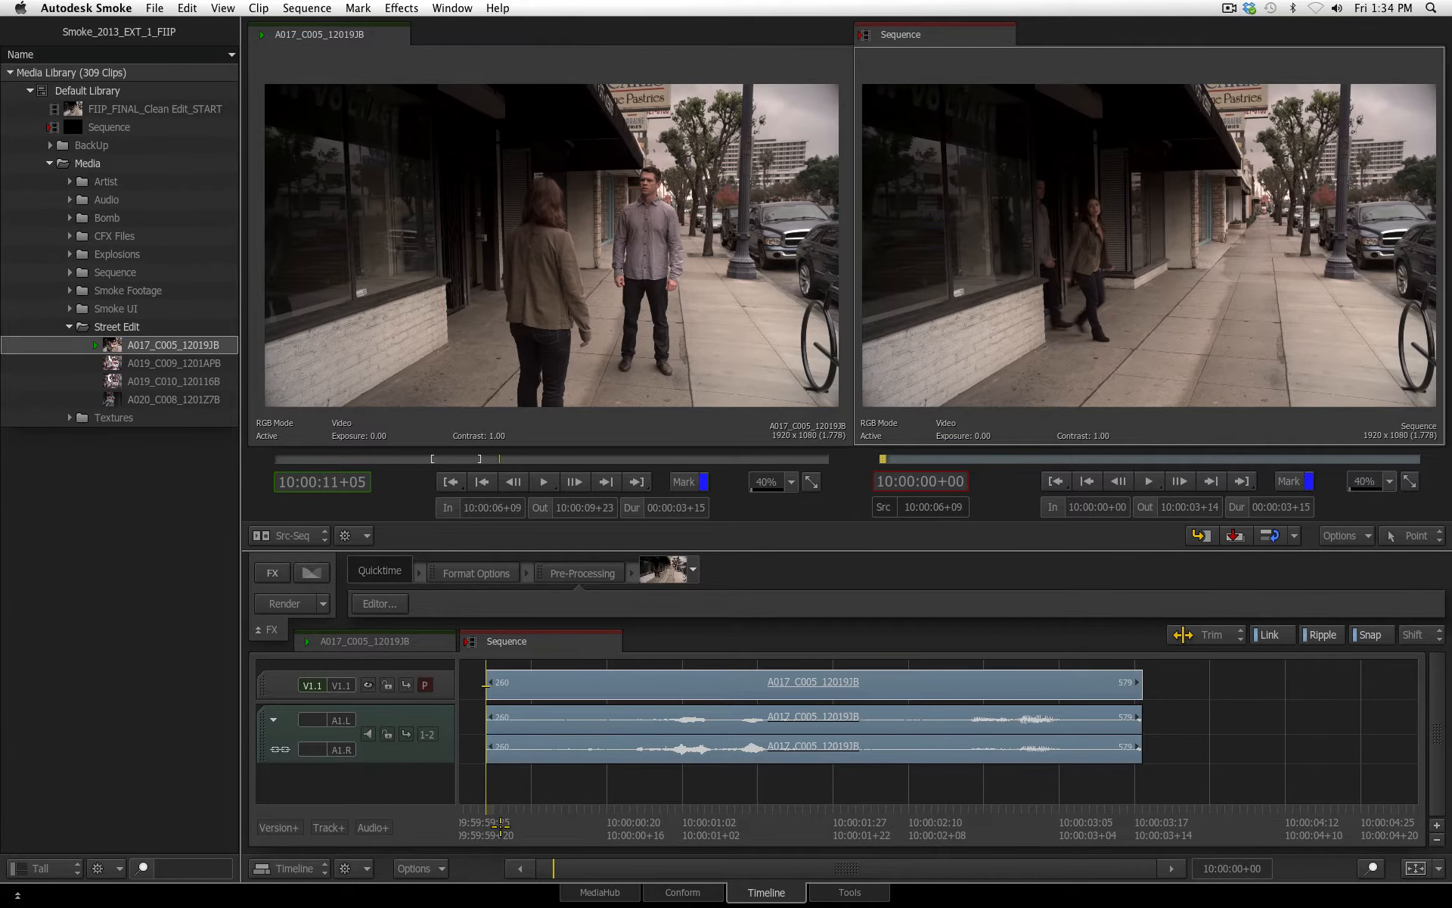
# Play the new segment, step through its frames and edit points, and park the playhead at the end of the sequence
pyautogui.press('space')
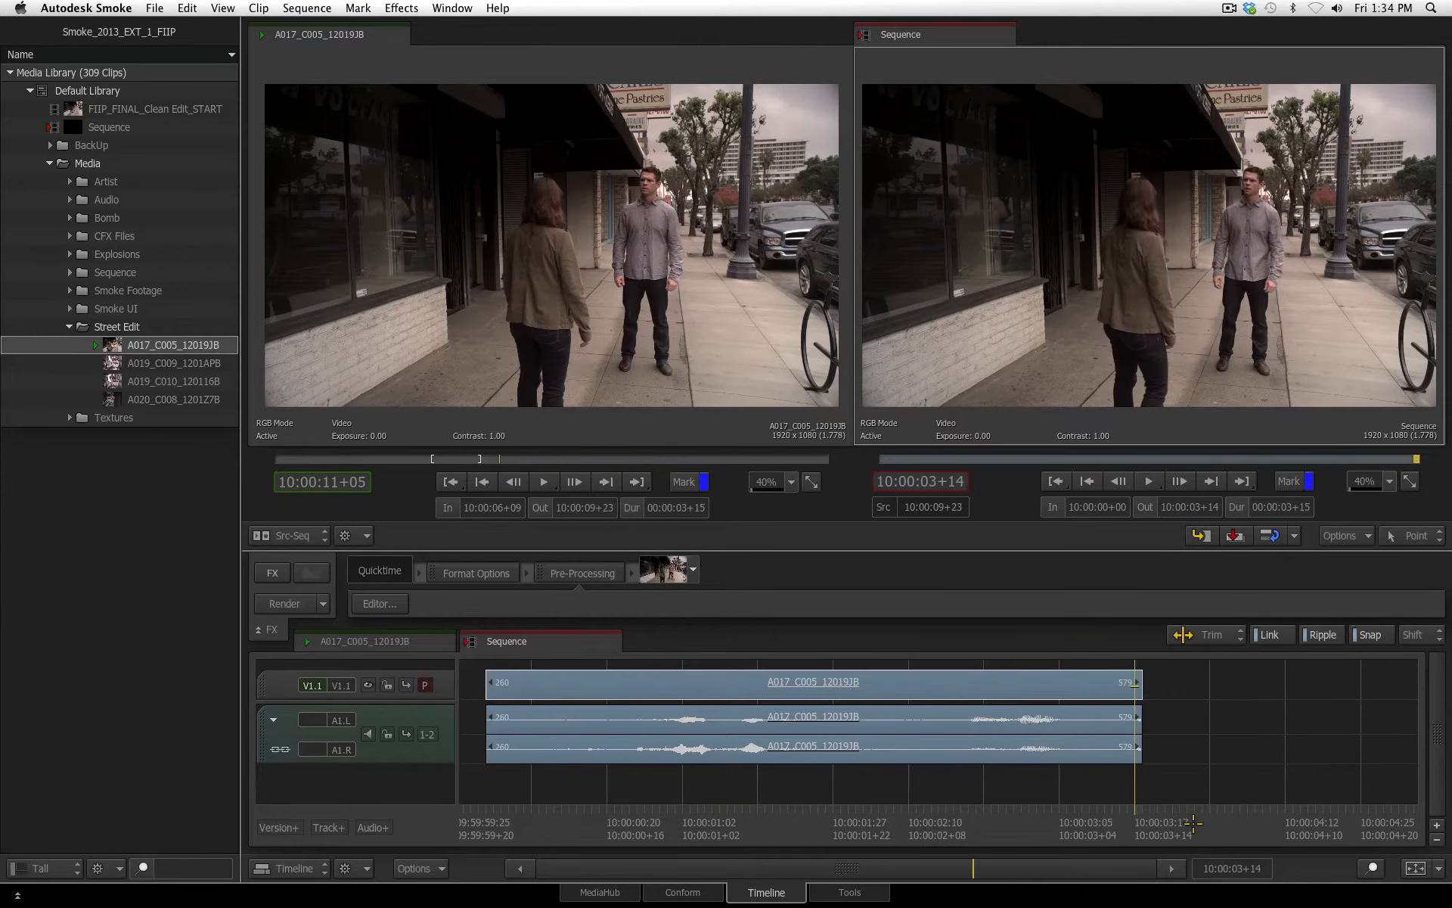
pyautogui.press('Left')
pyautogui.press('Left')
pyautogui.press('Left')
pyautogui.press('Left')
pyautogui.press('Left')
pyautogui.press('Left')
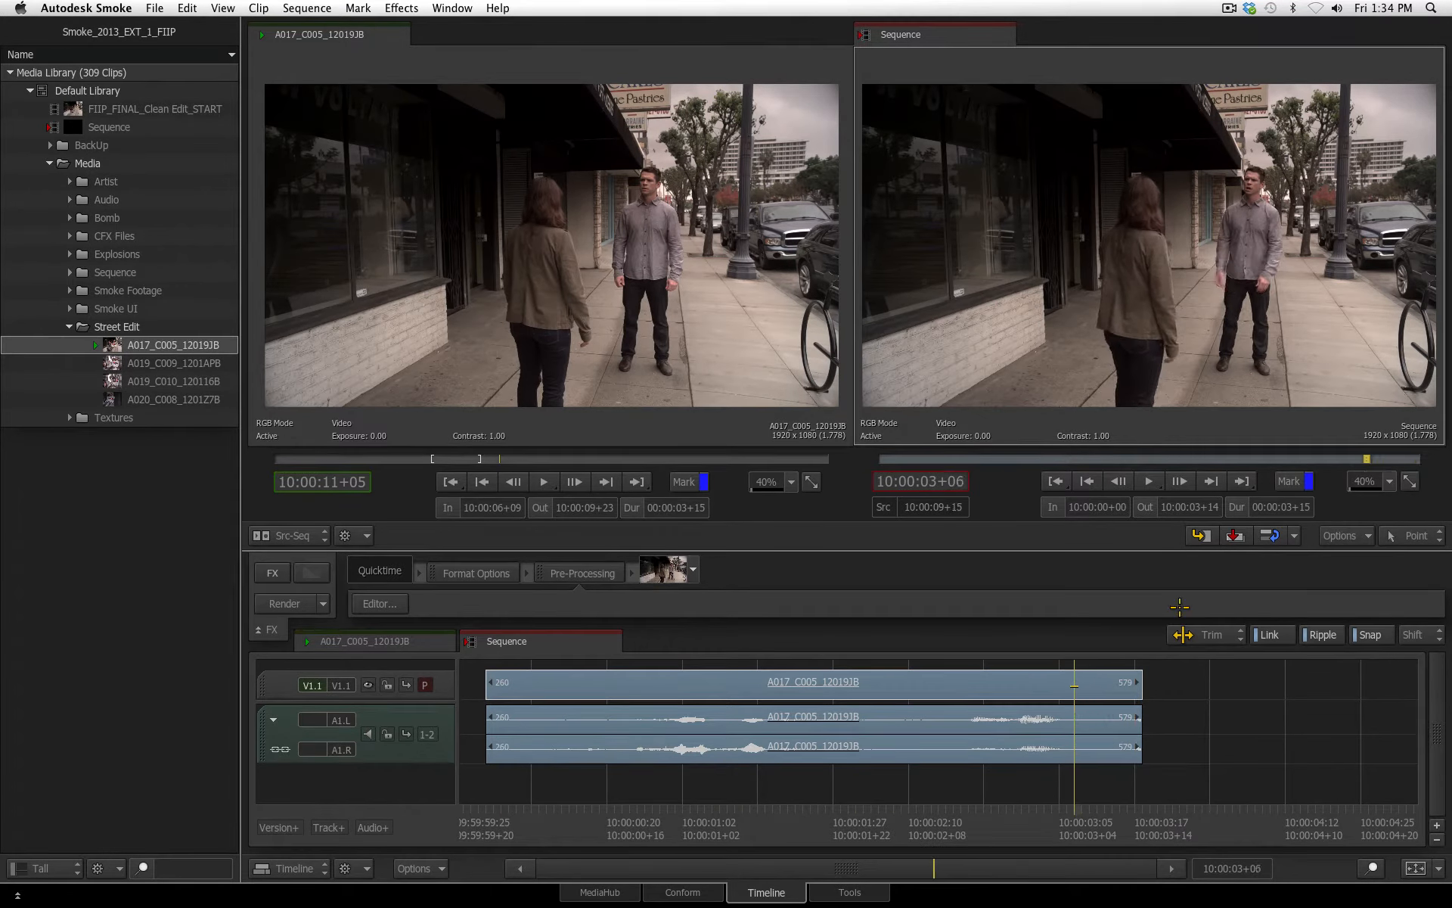
pyautogui.press('Right')
pyautogui.press('Right')
pyautogui.press('Left')
pyautogui.press('Left')
pyautogui.press('Left')
pyautogui.press('Left')
pyautogui.press('Left')
pyautogui.press('Left')
pyautogui.press('Left')
pyautogui.press('Left')
pyautogui.press('Left')
pyautogui.press('Left')
pyautogui.press('Left')
pyautogui.press('Left')
pyautogui.press('Left')
pyautogui.press('Left')
pyautogui.press('Left')
pyautogui.press('Left')
pyautogui.press('Left')
pyautogui.press('Left')
pyautogui.press('Left')
pyautogui.press('Left')
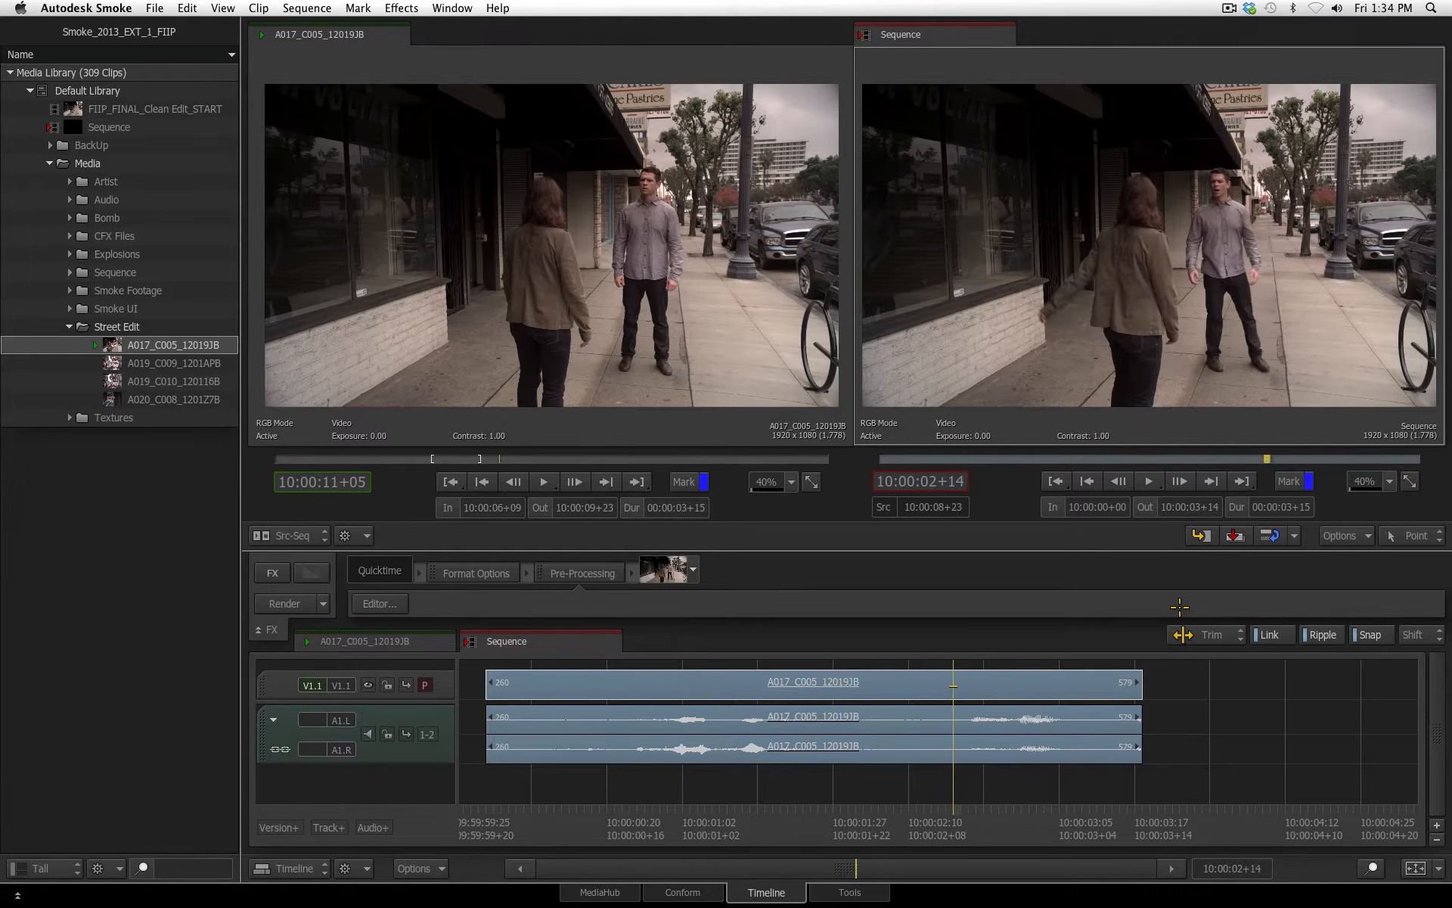
pyautogui.press('Up')
pyautogui.press('Down')
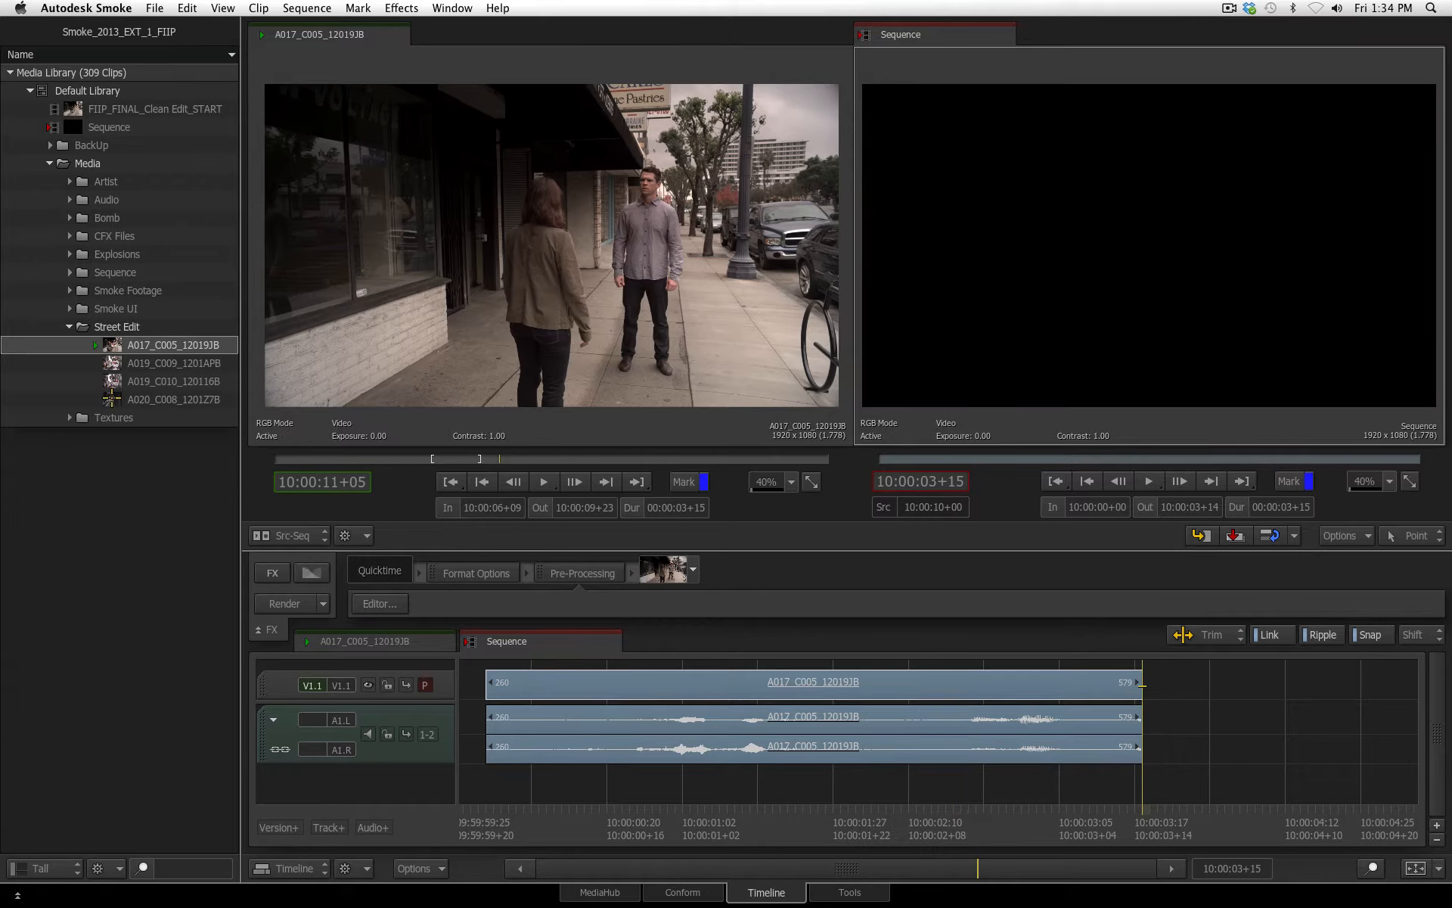
# Mark A020_C008_1201Z7B from 04:17:50+04 to 04:17:56+01 and edit it into the sequence directly after the first segment
pyautogui.click(158, 396)
pyautogui.moveTo(545, 458); pyautogui.dragTo(435, 459)
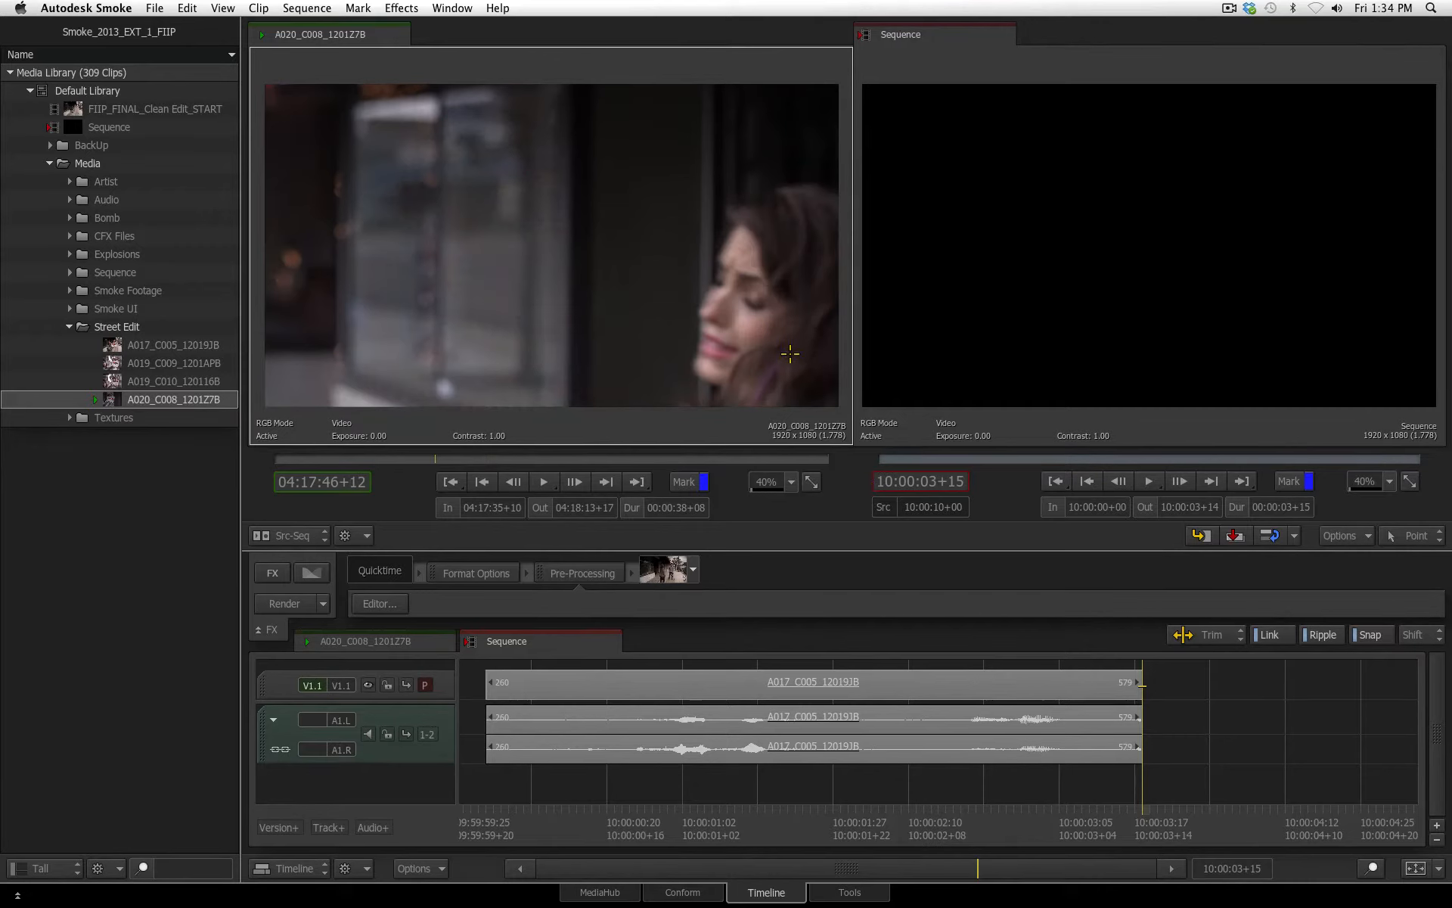
pyautogui.press('space')
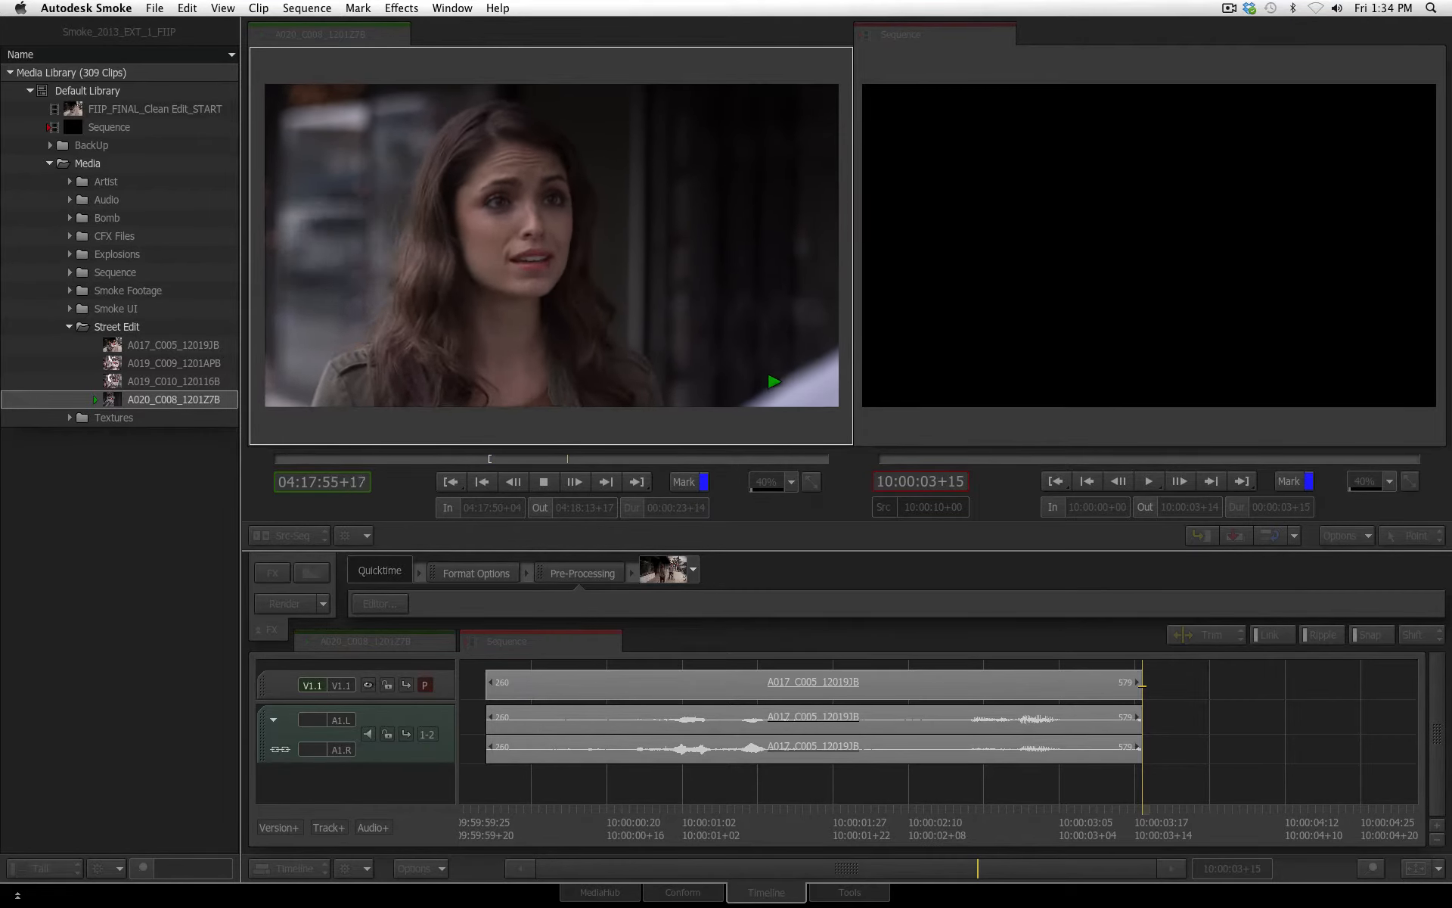
pyautogui.press('space')
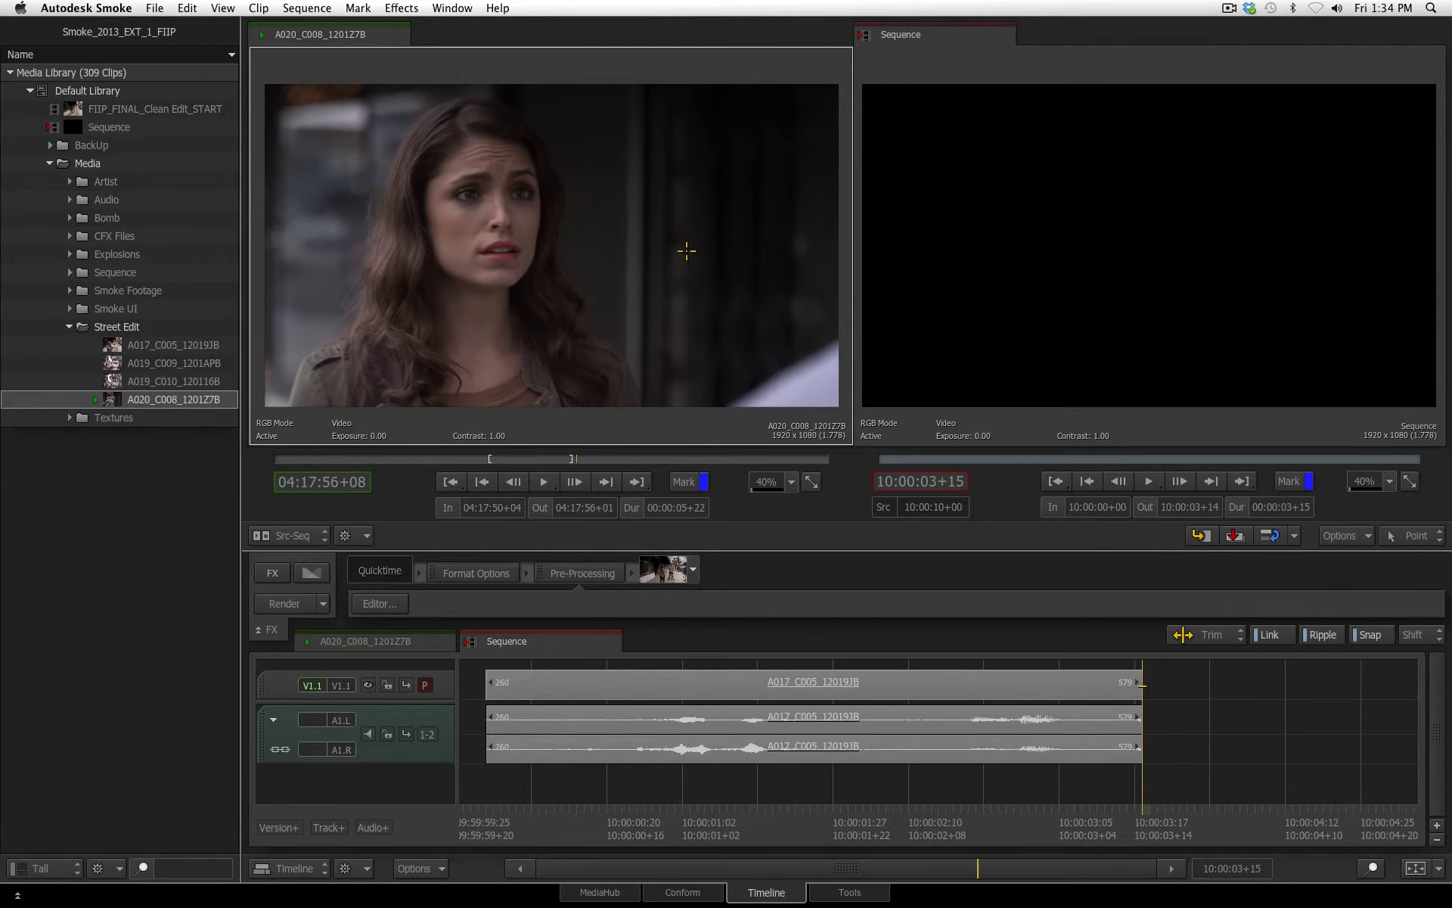
pyautogui.moveTo(687, 251); pyautogui.dragTo(1142, 682)
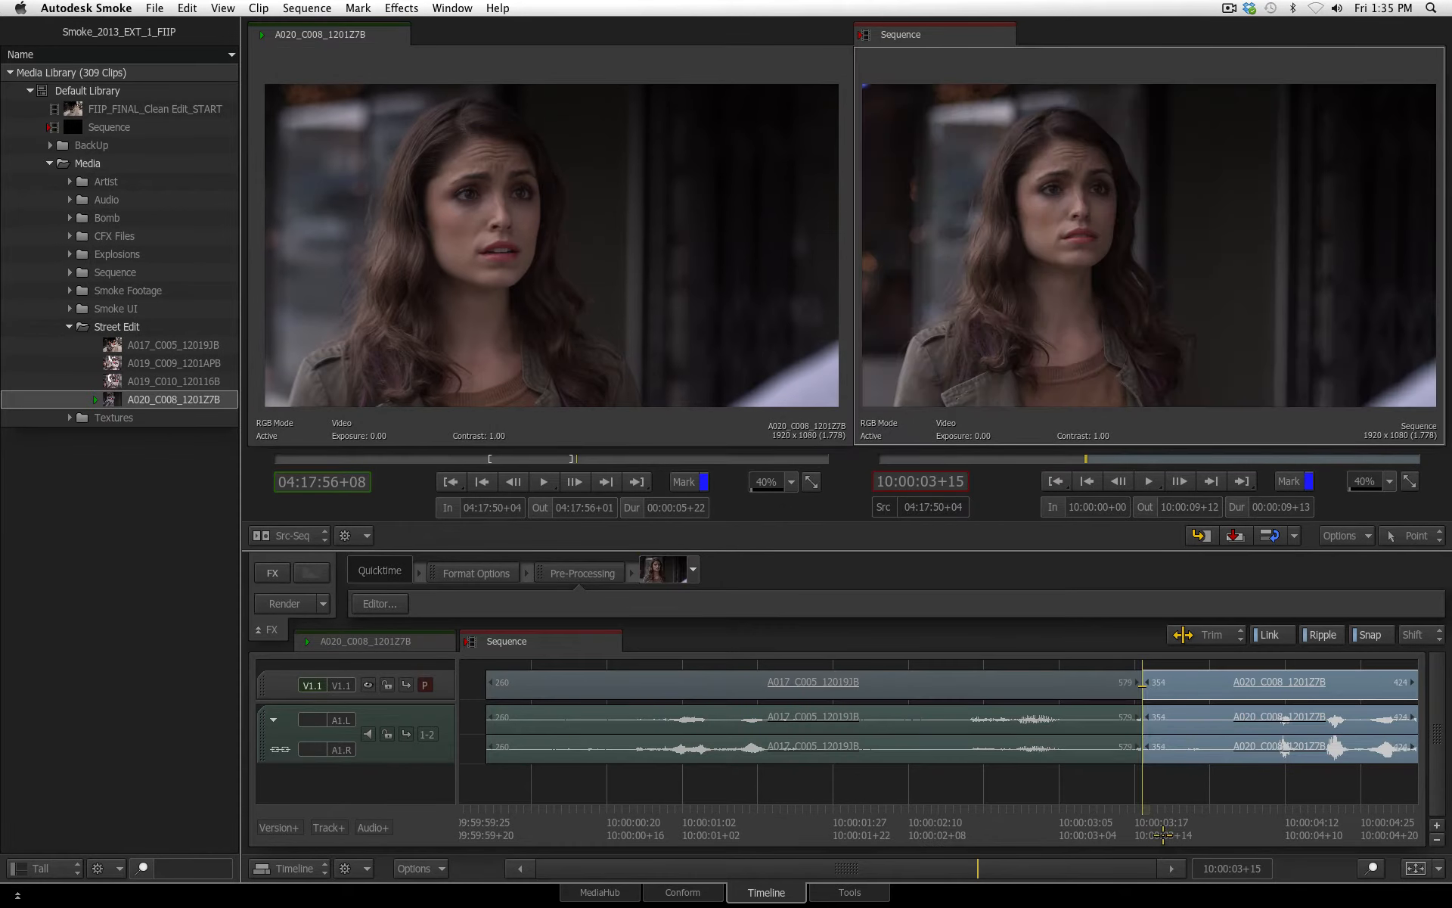
# Mark A019_C009_1201APB from 03:49:40+18 to 03:49:47+23 and edit it onto the end of the sequence
pyautogui.moveTo(1167, 835)
pyautogui.mouseDown()
pyautogui.moveTo(1229, 843)
pyautogui.moveTo(803, 866)
pyautogui.mouseUp()
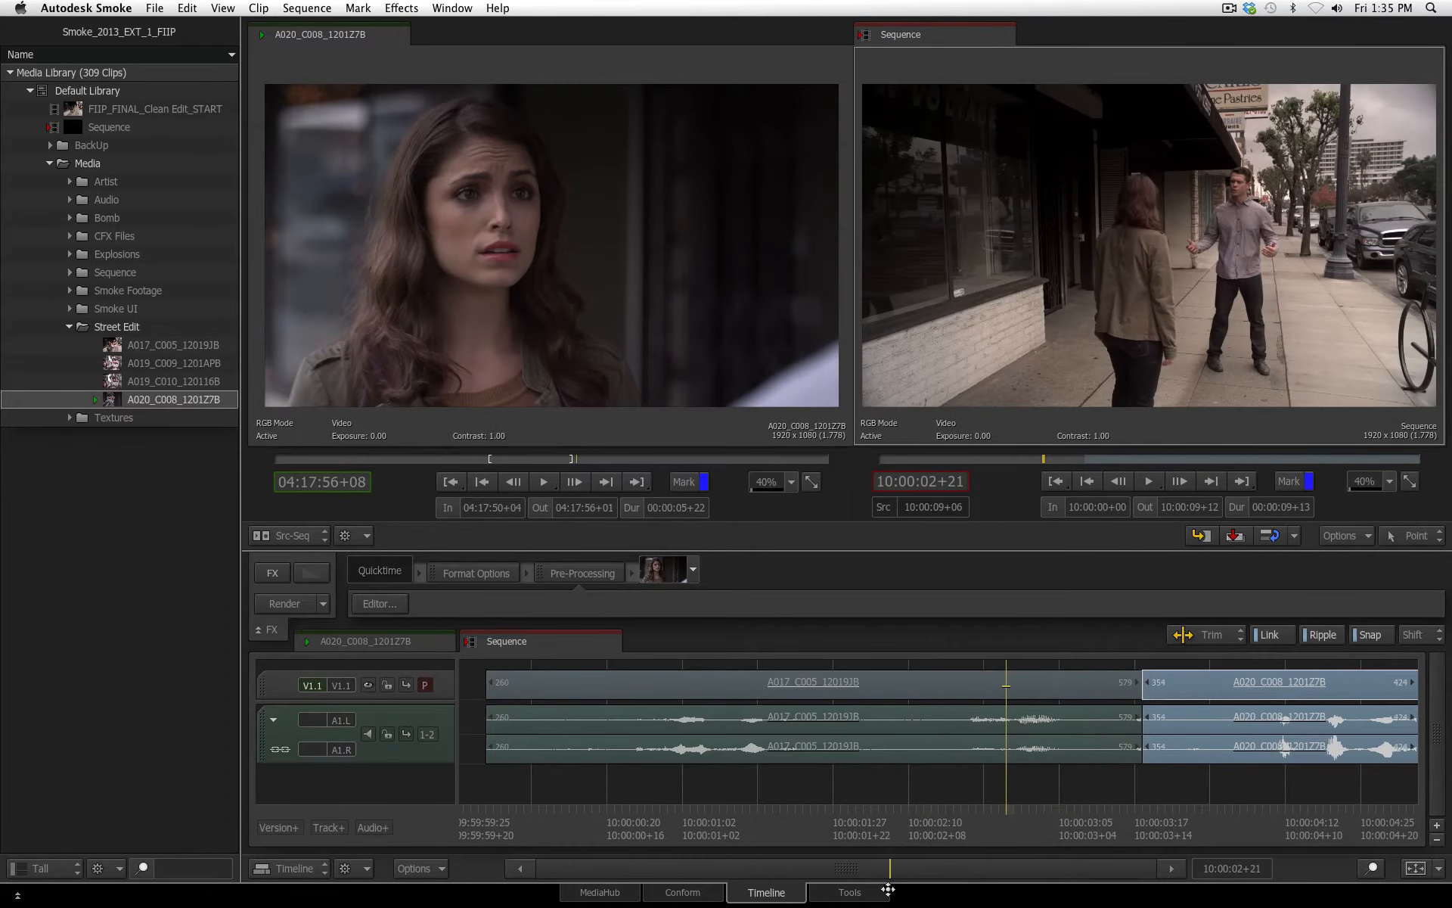
pyautogui.moveTo(888, 890)
pyautogui.mouseDown()
pyautogui.moveTo(837, 873)
pyautogui.moveTo(894, 865)
pyautogui.mouseUp()
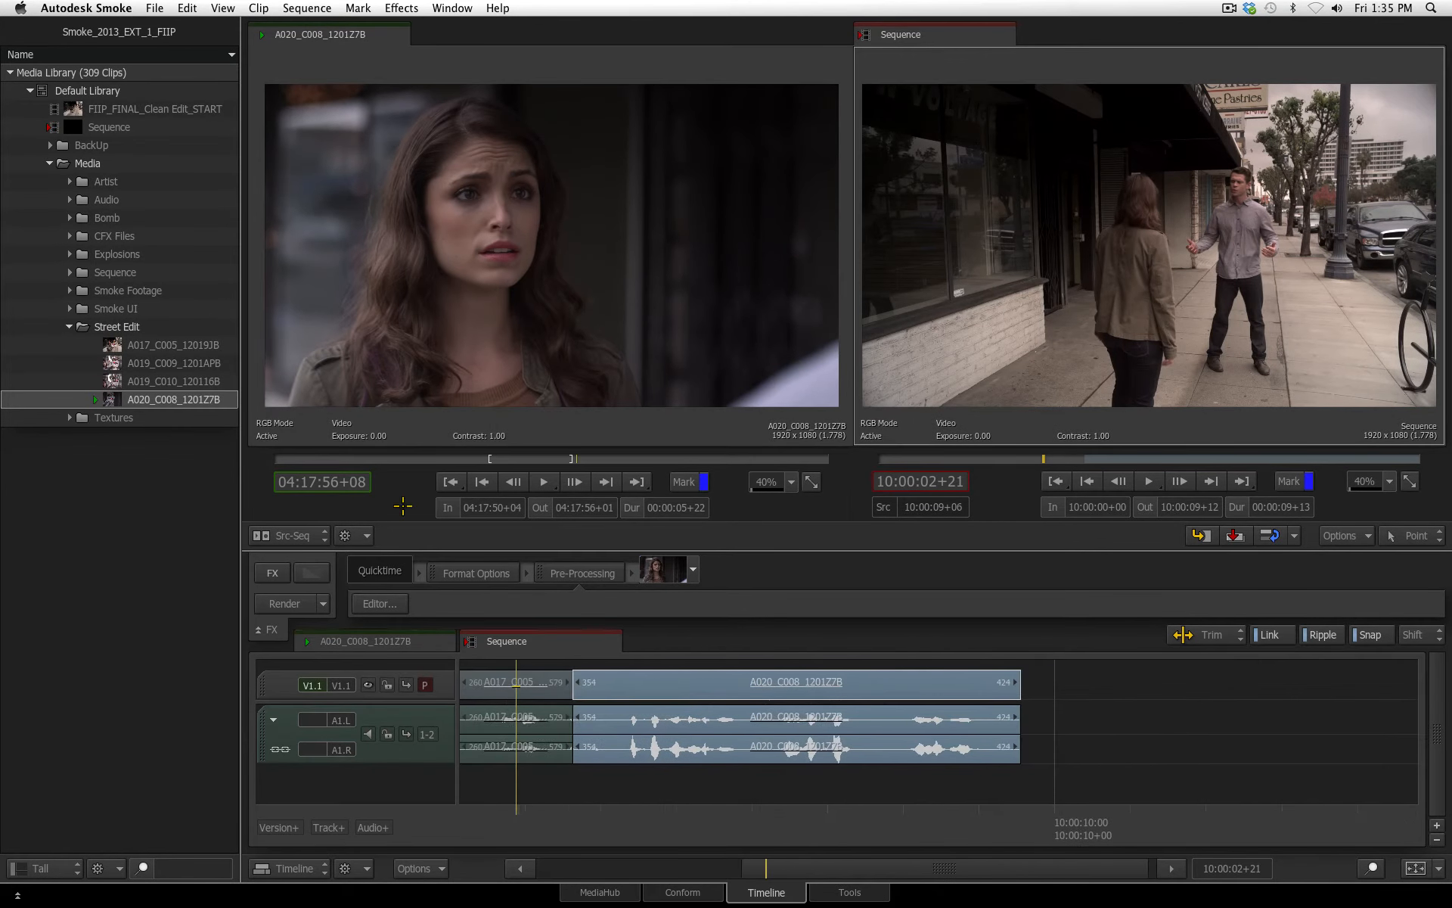
pyautogui.click(148, 363)
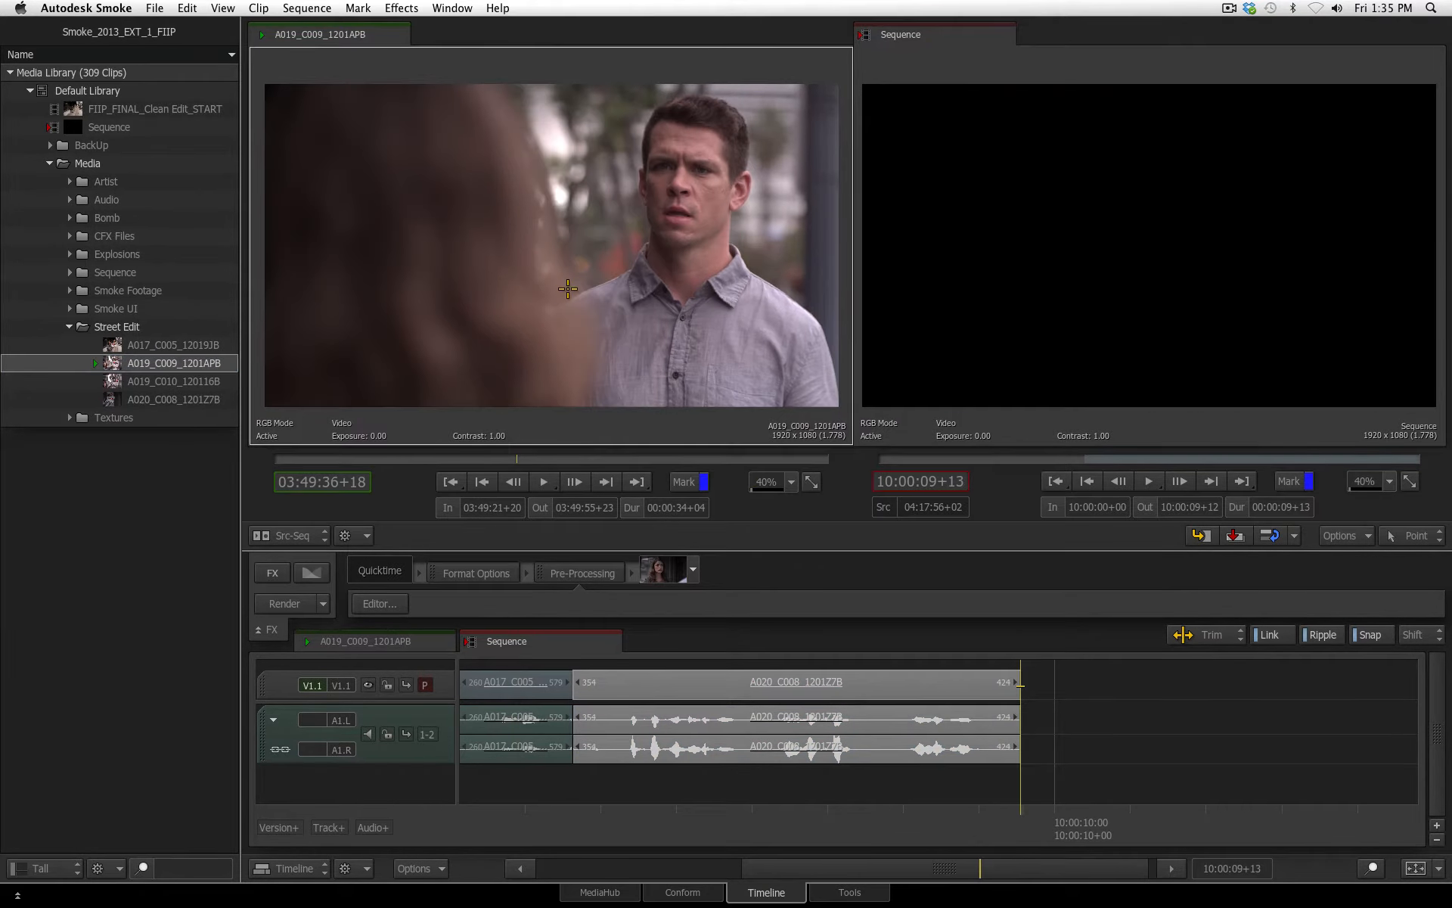
pyautogui.moveTo(519, 460)
pyautogui.mouseDown()
pyautogui.moveTo(494, 459)
pyautogui.moveTo(506, 460)
pyautogui.mouseUp()
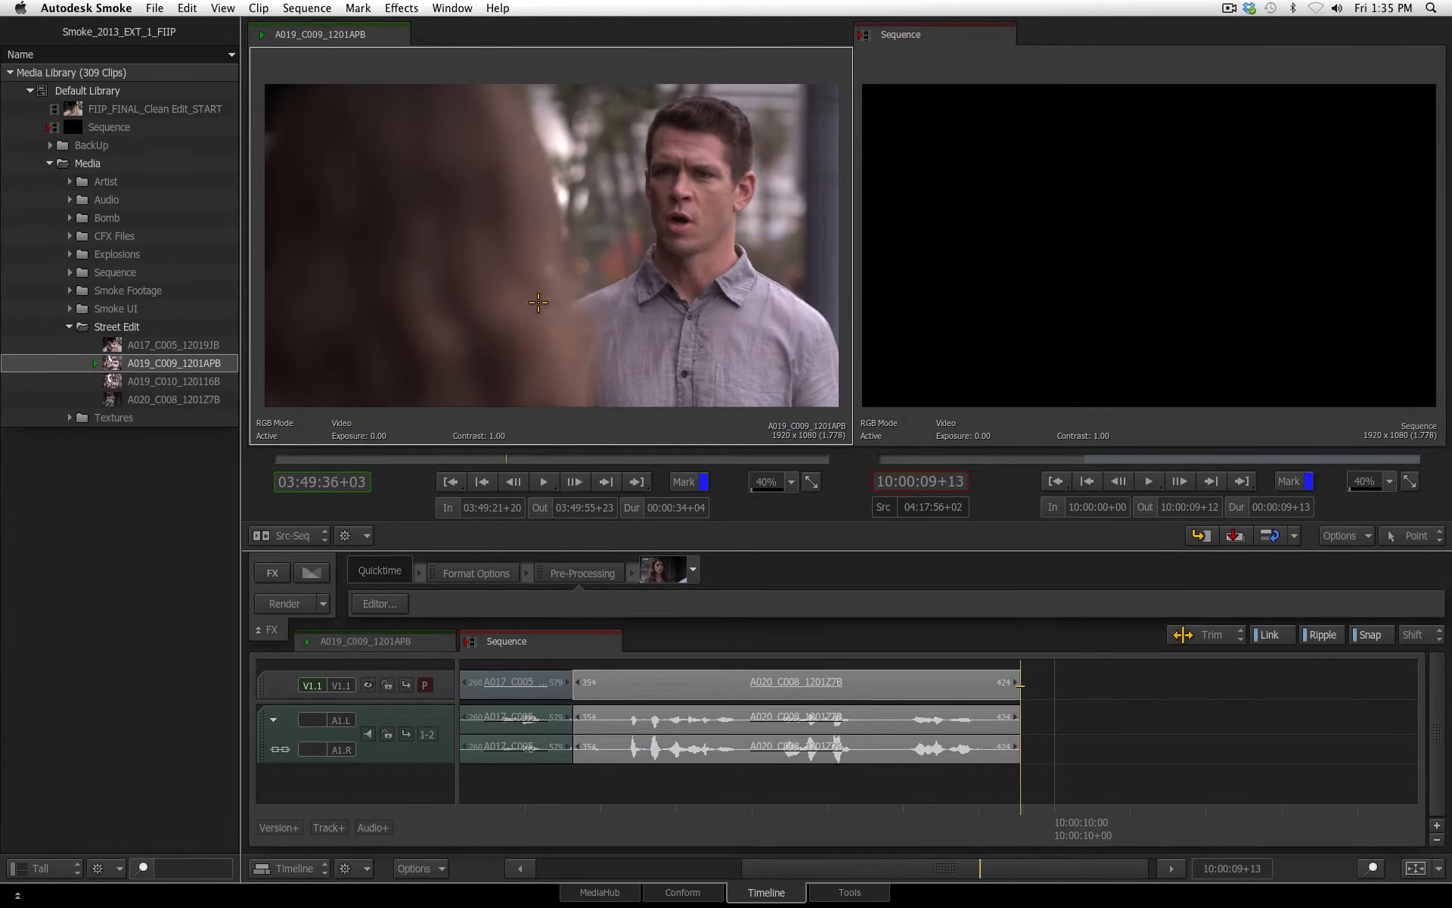
pyautogui.click(542, 482)
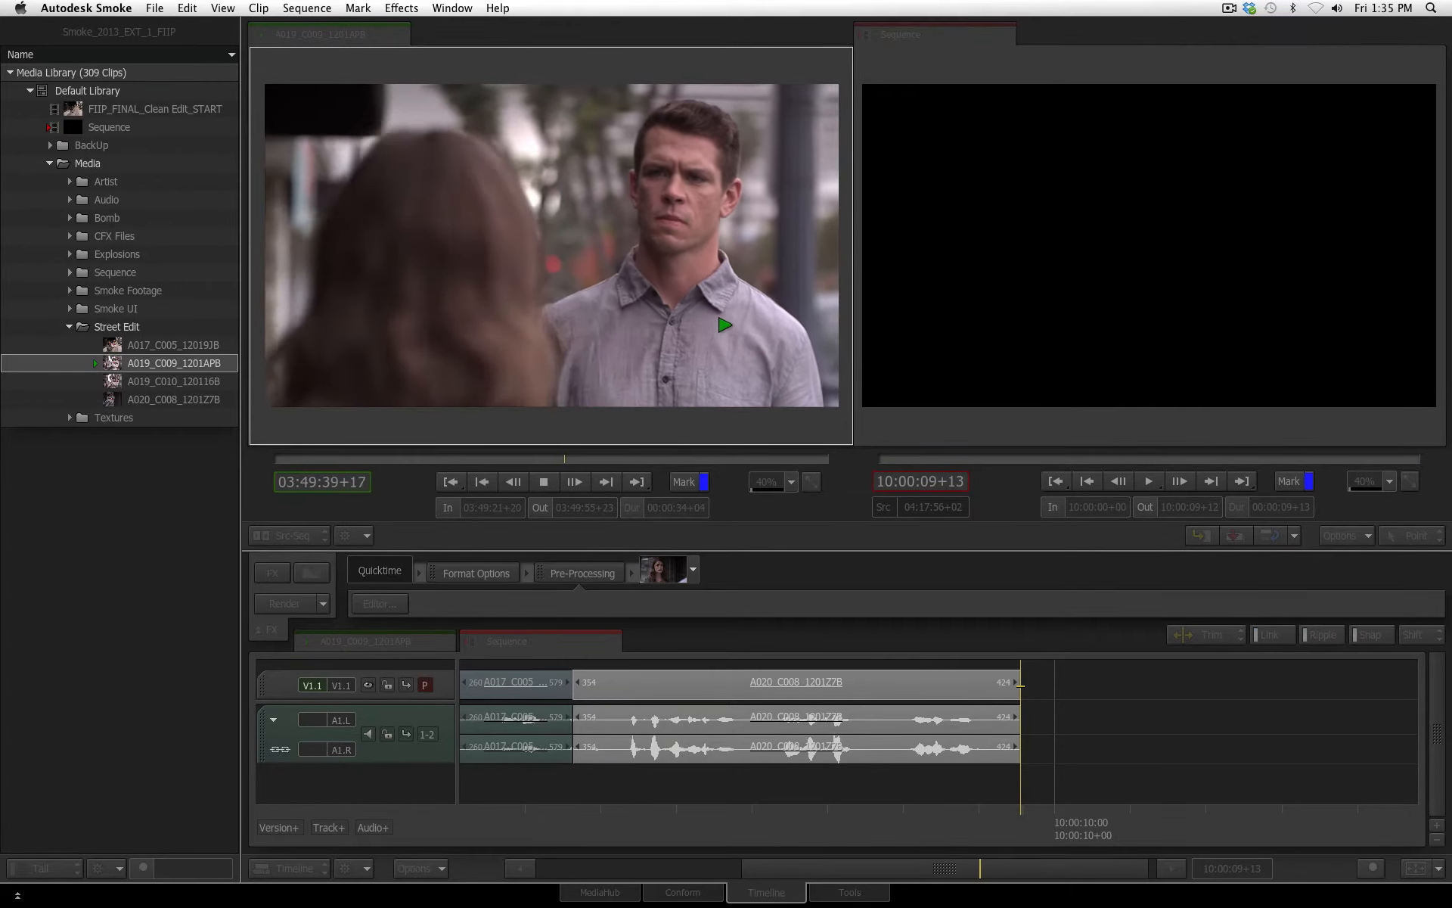
pyautogui.press('i')
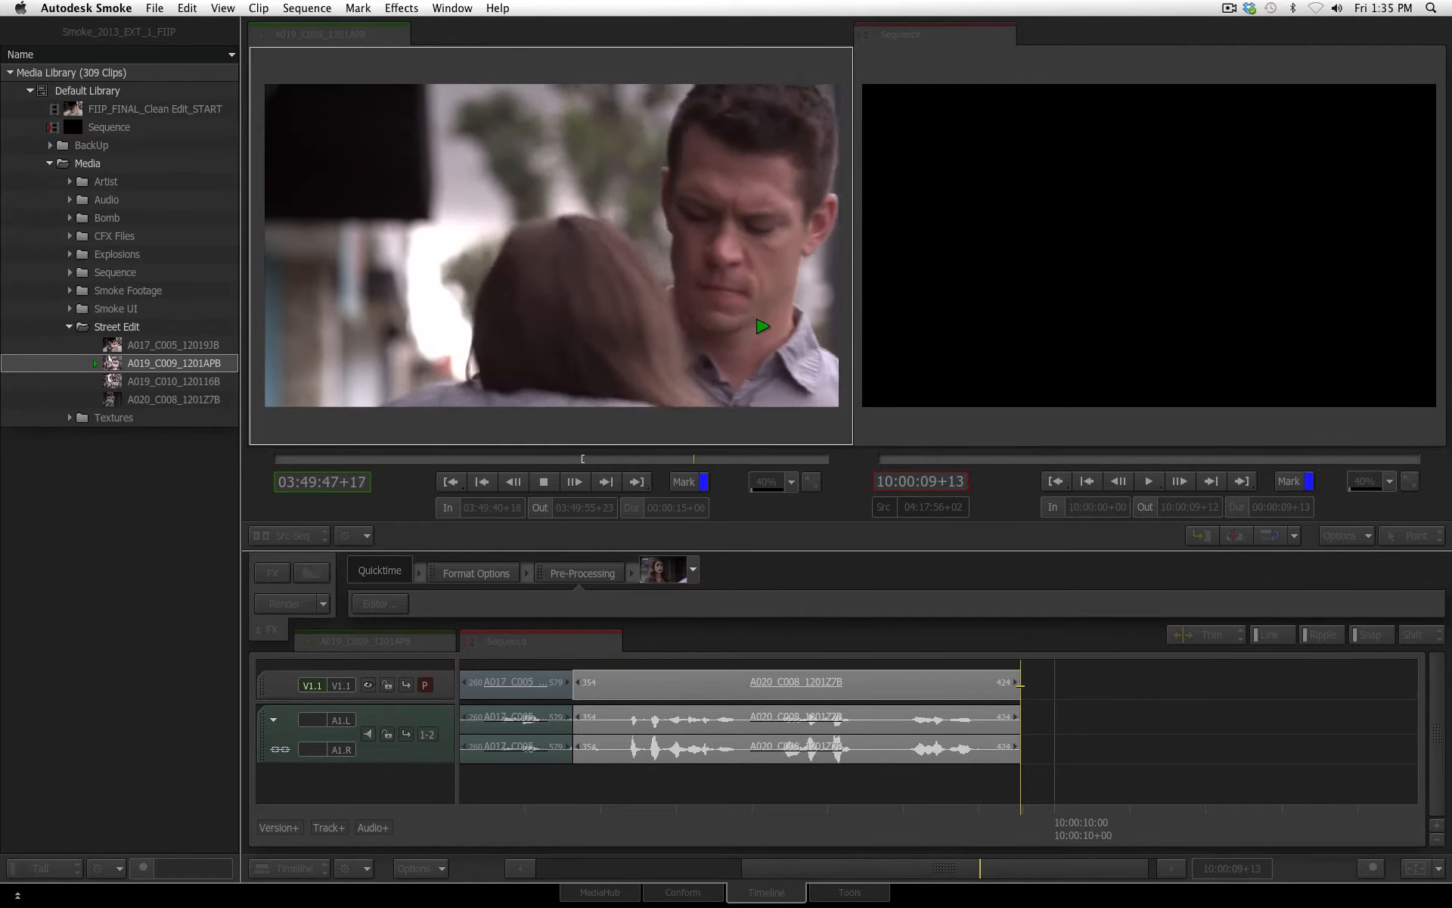
pyautogui.press('o')
pyautogui.press('space')
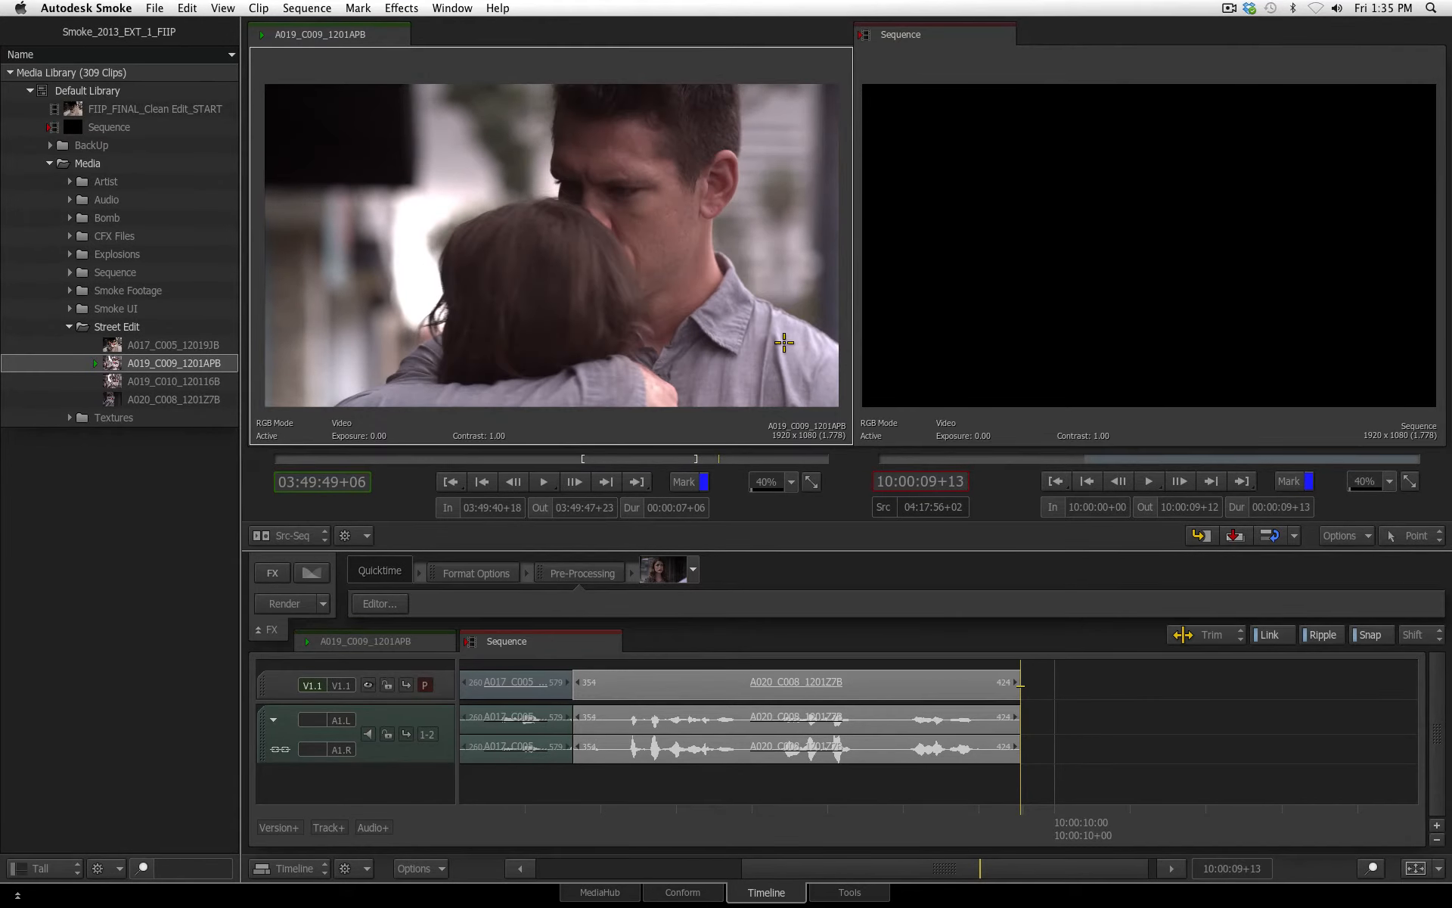
pyautogui.moveTo(585, 256); pyautogui.dragTo(1025, 832)
# Mark A020_C008_1201Z7B from 04:17:59+09 to 04:18:01+01 and park the sequence playhead at 10:00:13+04, inside the third segment
pyautogui.press('space')
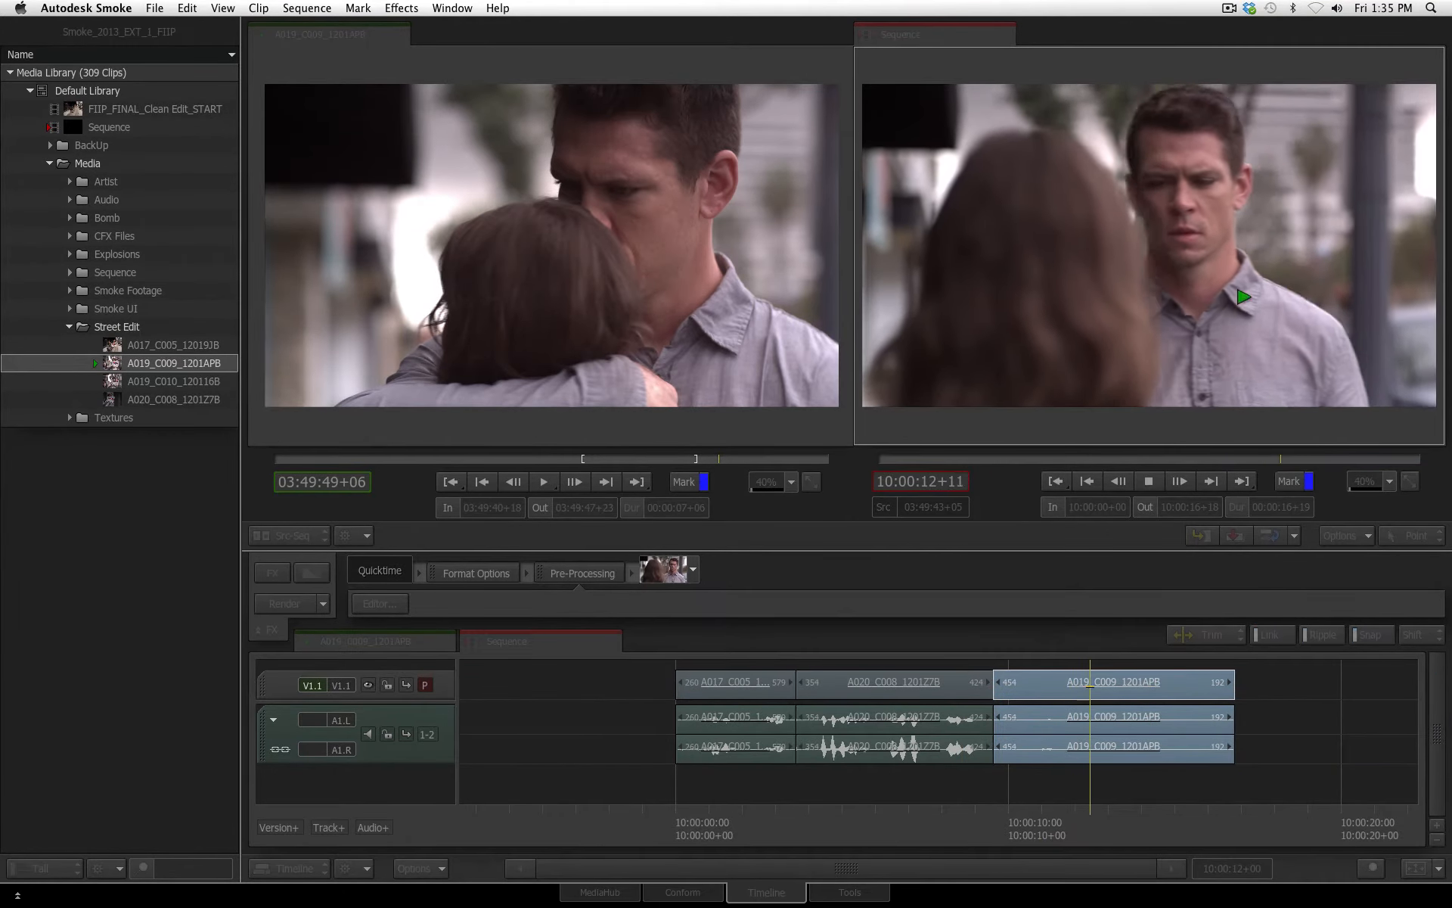
pyautogui.press('space')
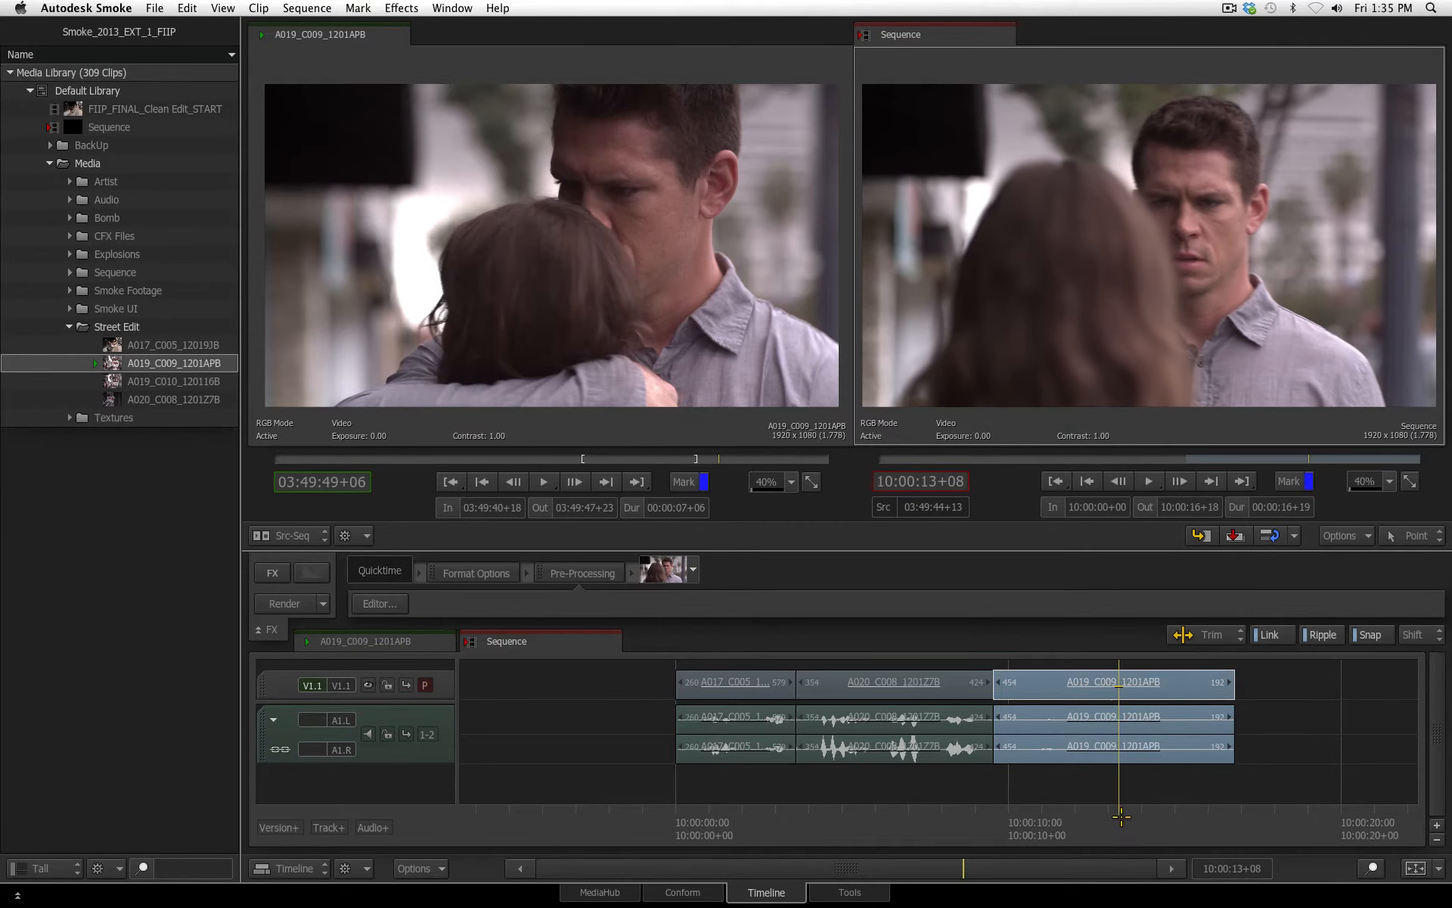
pyautogui.click(164, 400)
pyautogui.moveTo(586, 459); pyautogui.dragTo(622, 461)
pyautogui.press('i')
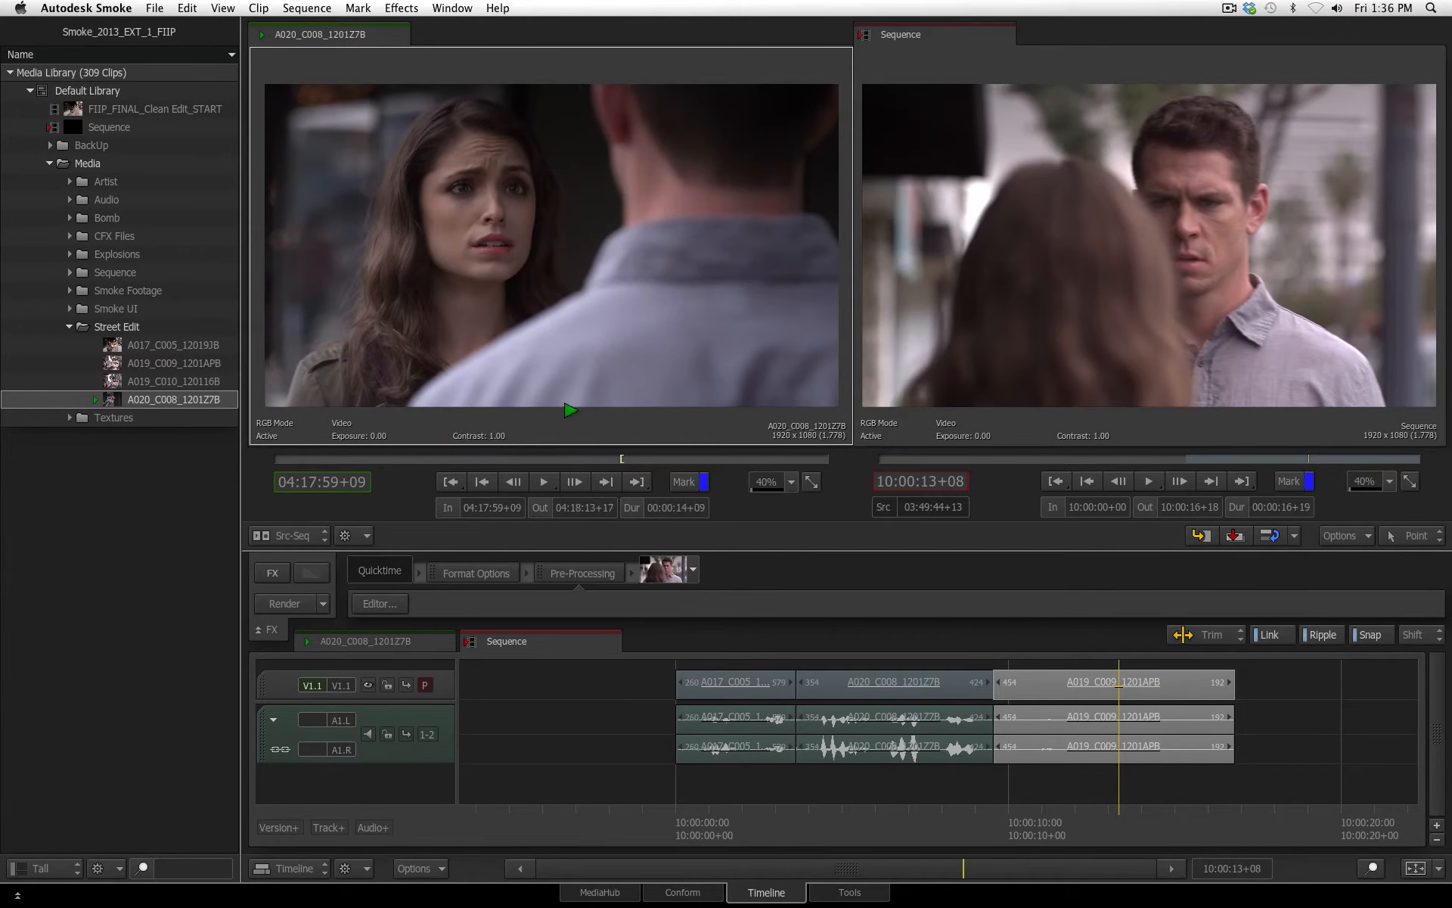
pyautogui.press('space')
pyautogui.press('o')
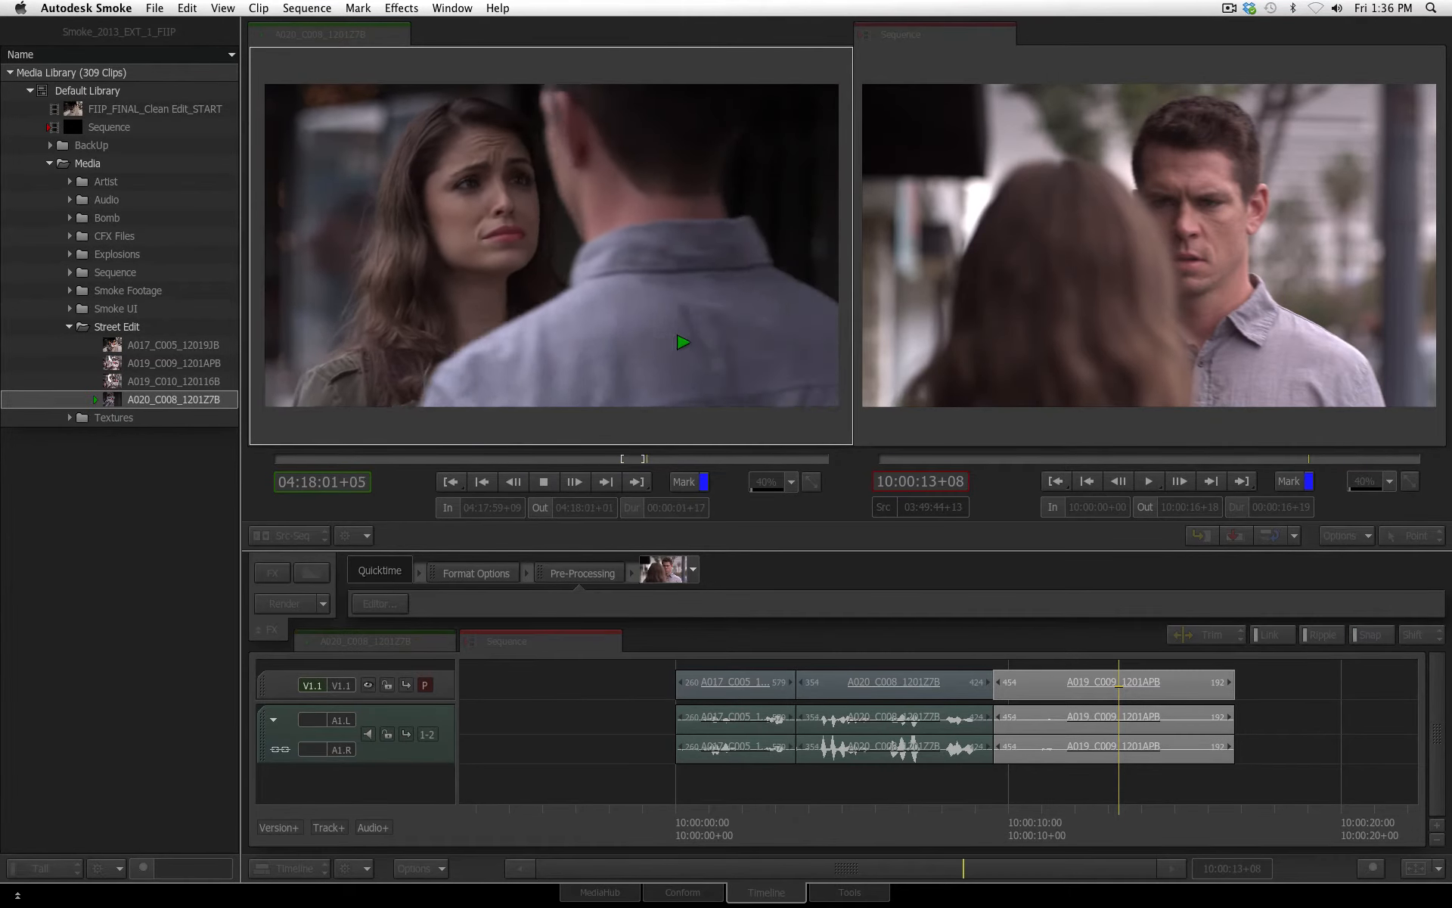
pyautogui.press('space')
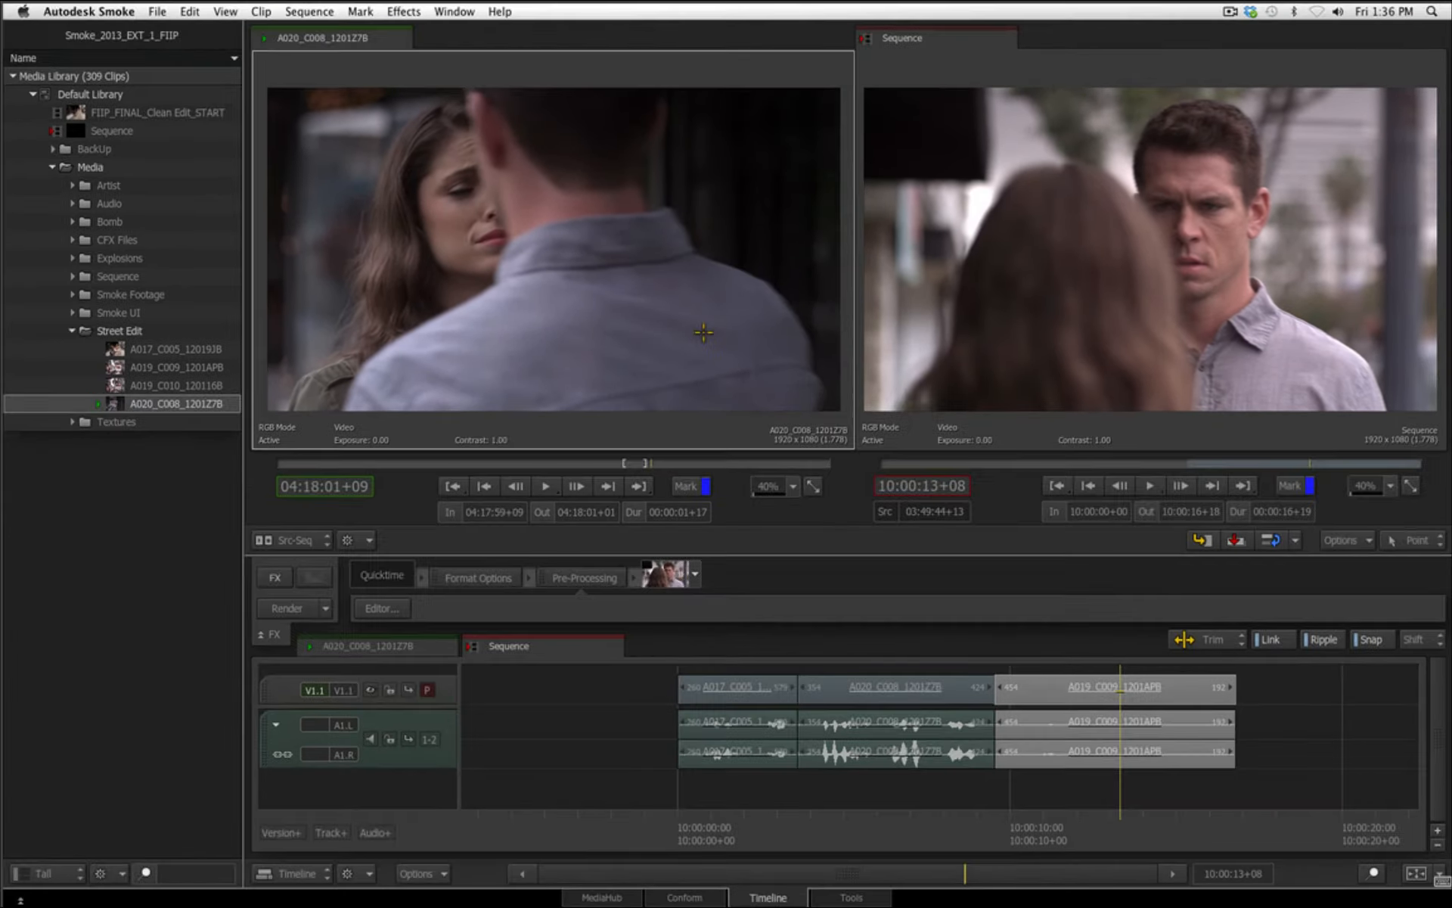
pyautogui.moveTo(1157, 835); pyautogui.dragTo(1113, 834)
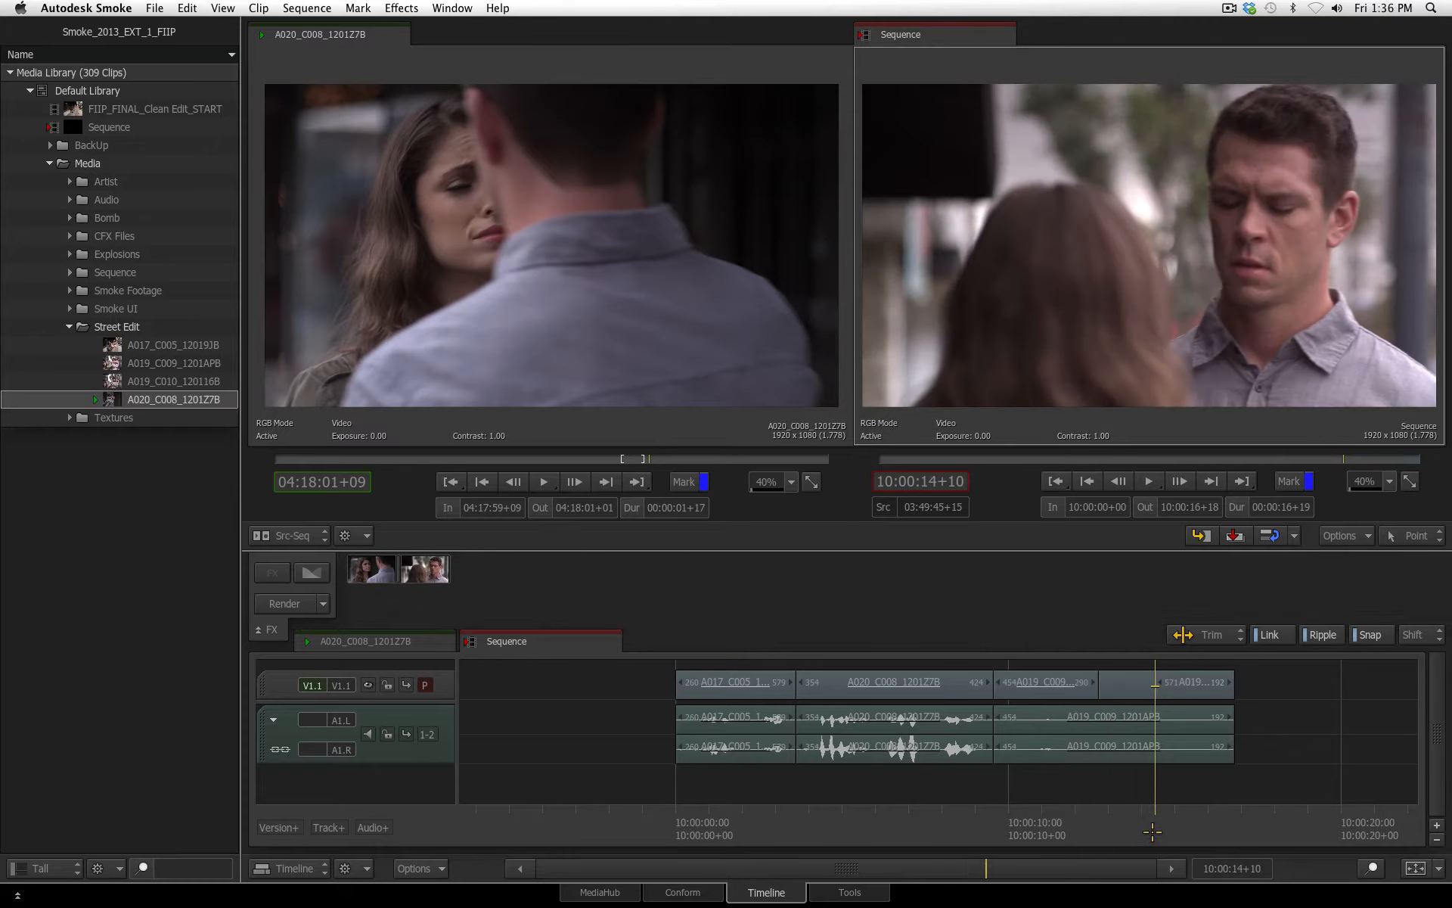
# Overwrite the marked A020_C008_1201Z7B shot into the video of the A019_C009_1201APB segment and play across the insert
pyautogui.moveTo(1152, 832); pyautogui.dragTo(1067, 831)
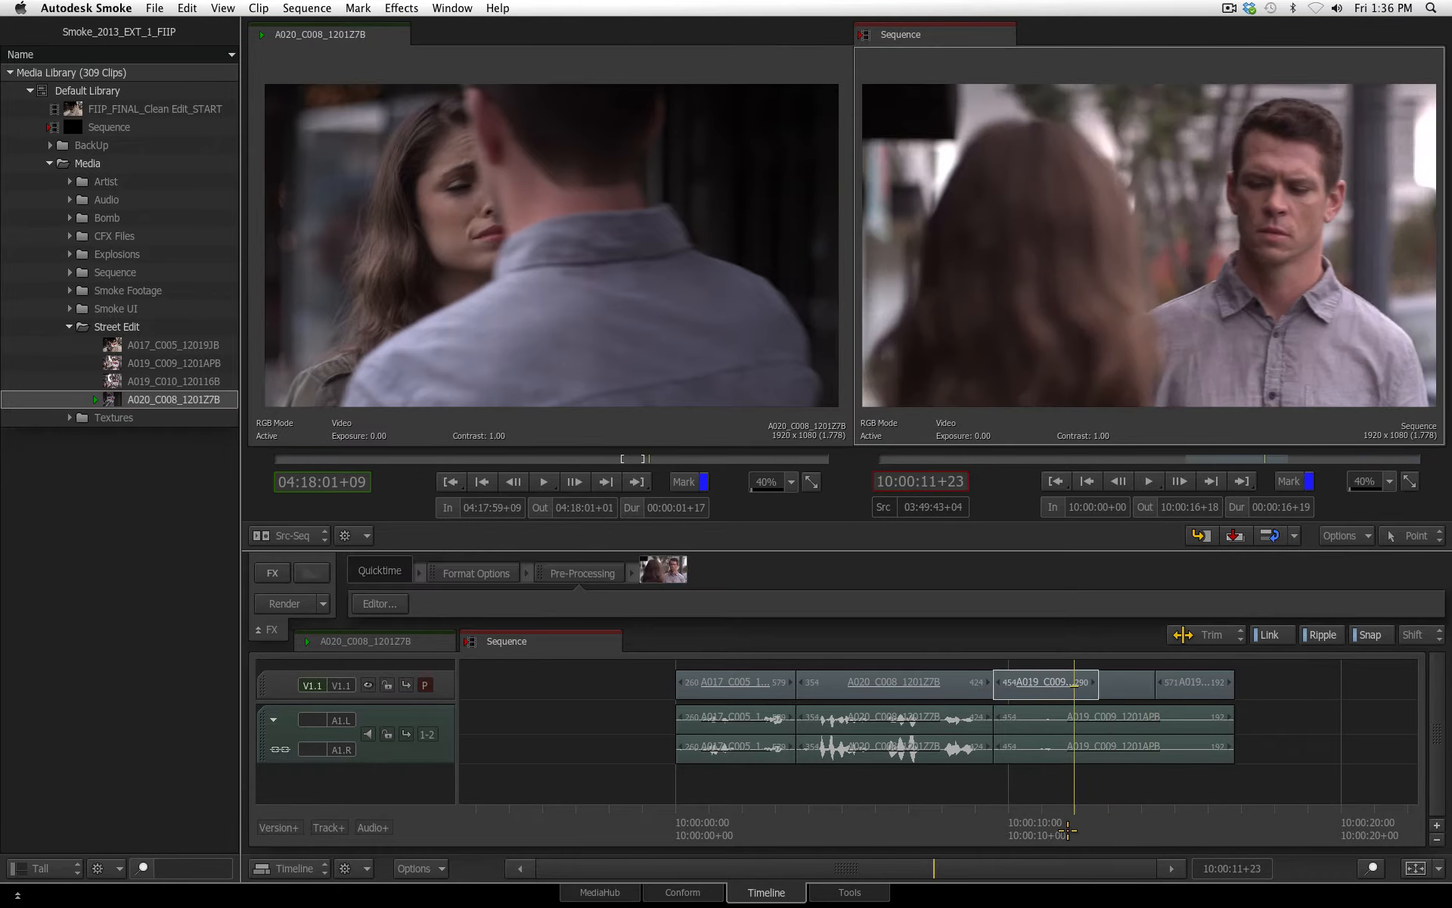
pyautogui.press('space')
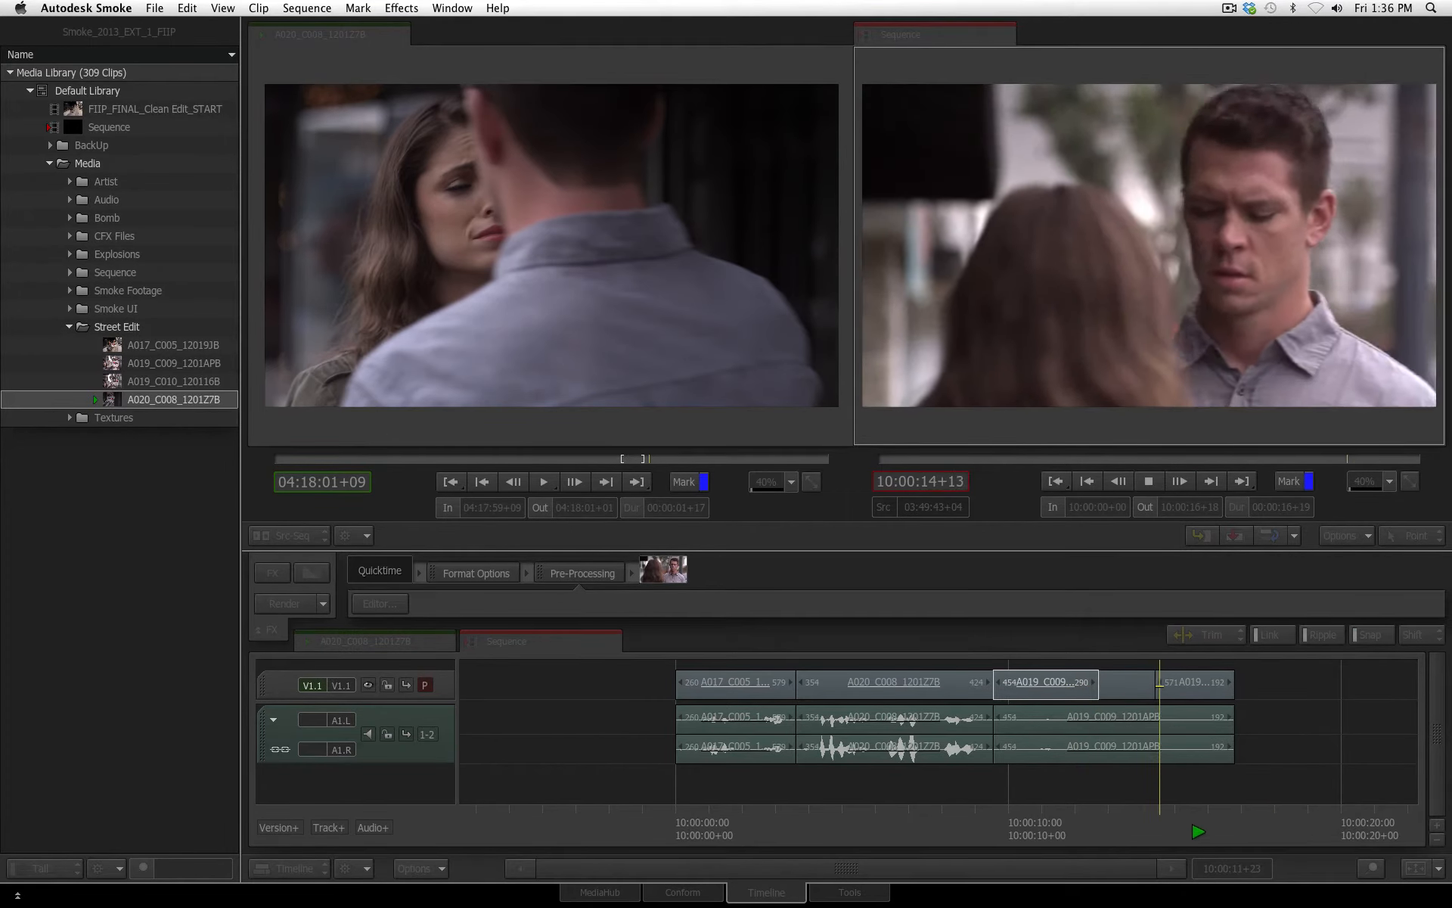
pyautogui.press('space')
# Play part of the opening A017_C005_12019JB segment and park the sequence playhead at 10:00:02+04
pyautogui.moveTo(1198, 828); pyautogui.dragTo(776, 833)
pyautogui.press('space')
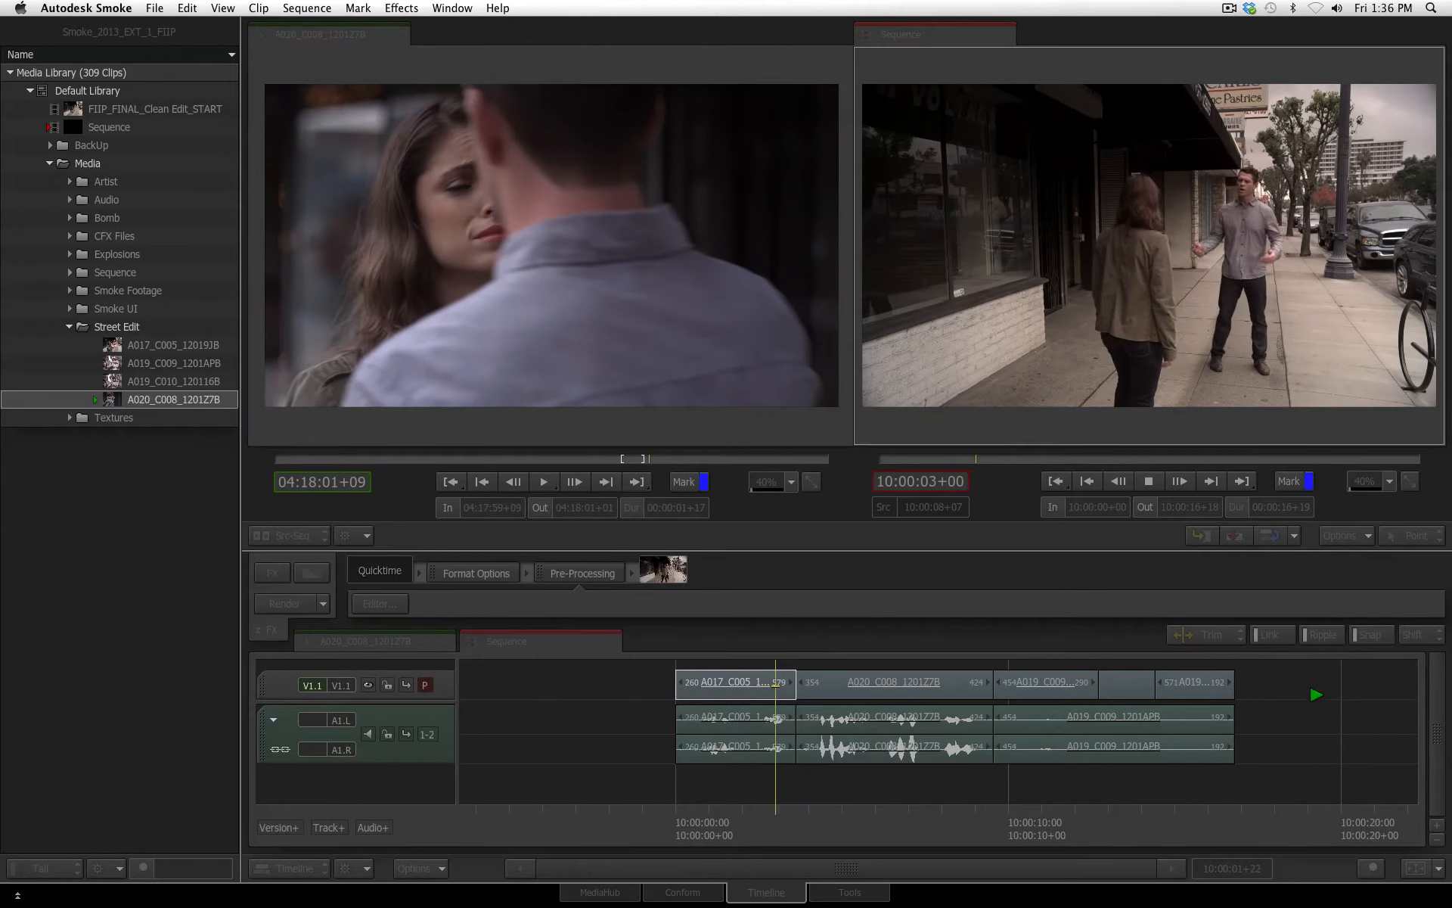
pyautogui.press('space')
pyautogui.click(747, 822)
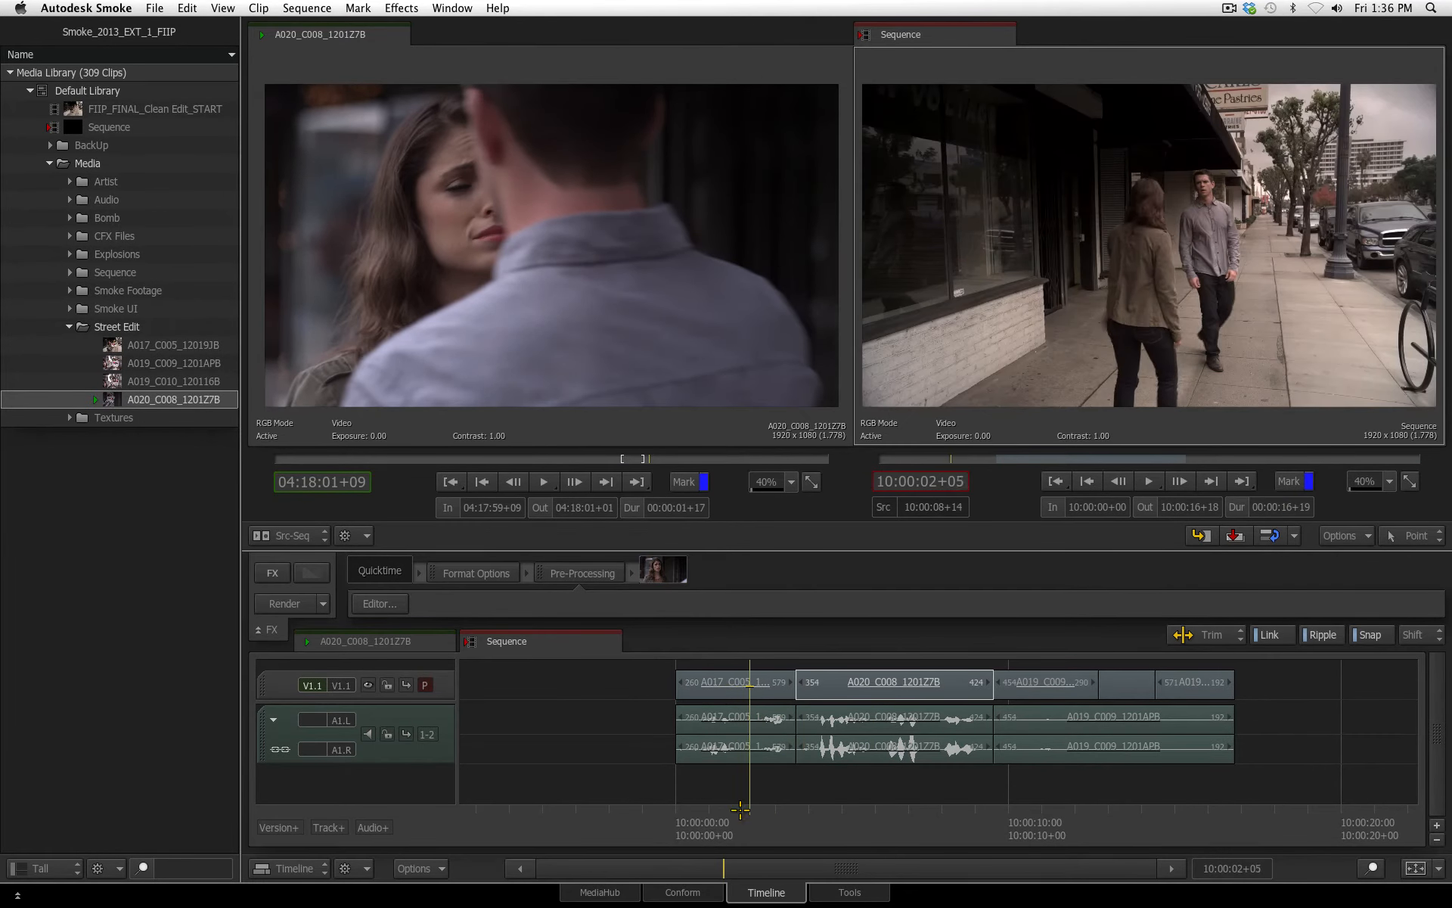
# Load A019_C009_1201APB as the source, play its start and step through the frames to 03:49:35+11
pyautogui.click(159, 362)
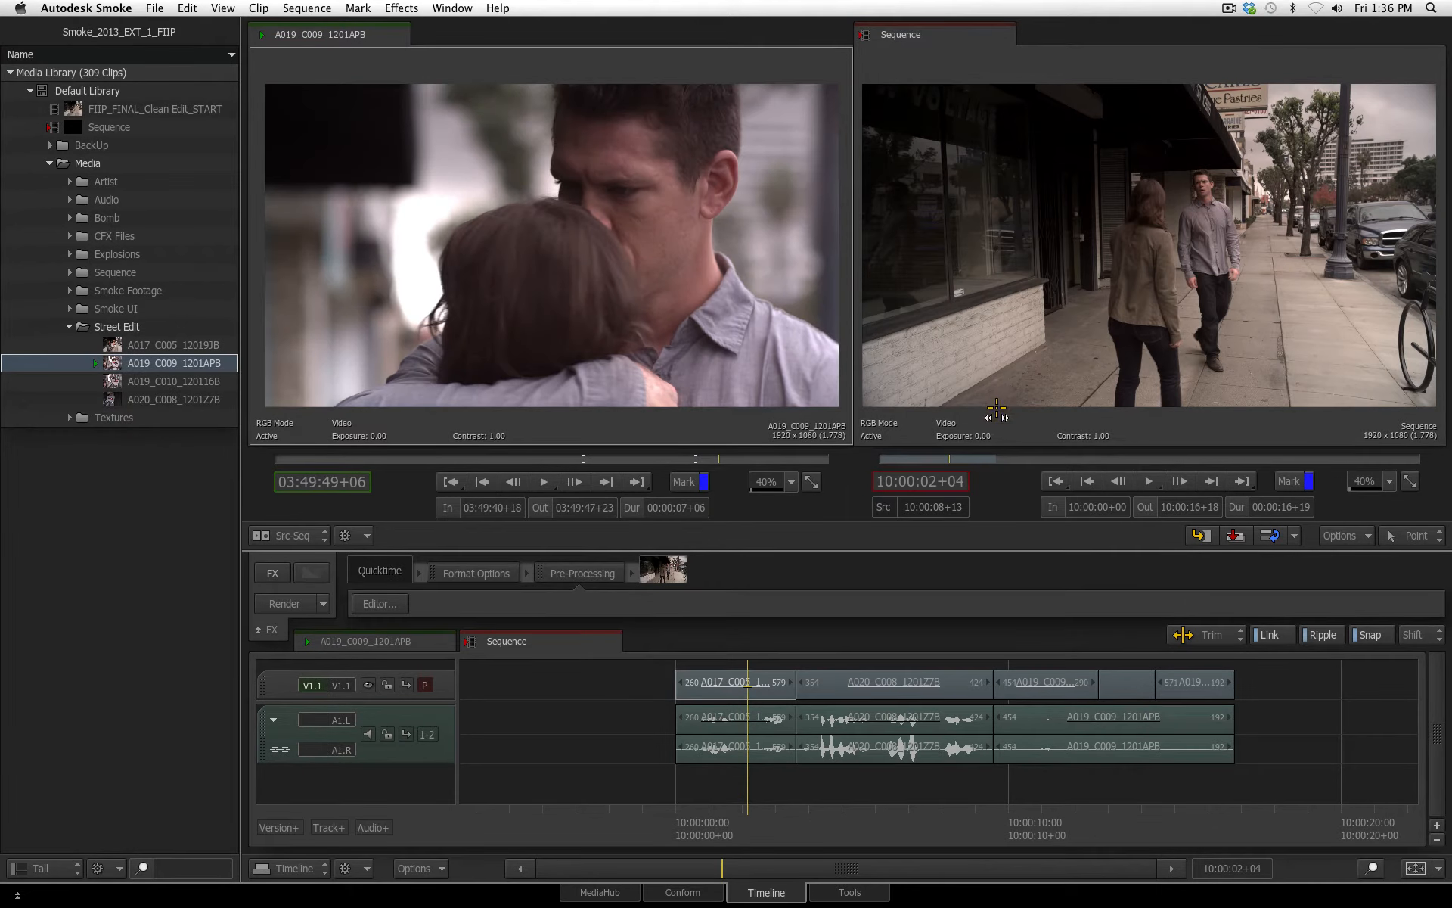
pyautogui.moveTo(998, 407); pyautogui.dragTo(727, 423)
pyautogui.click(544, 484)
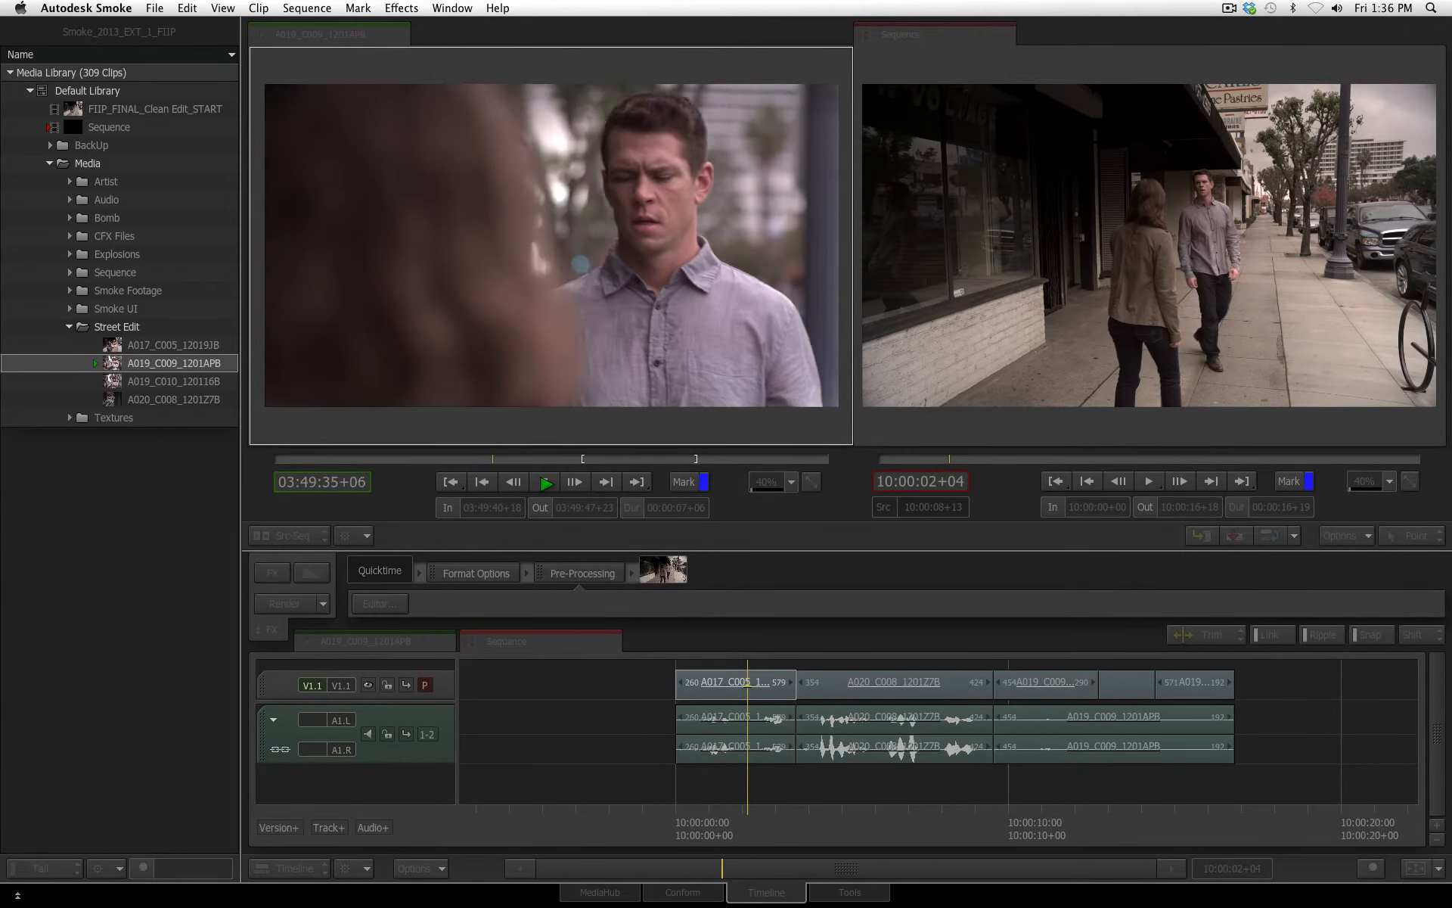
pyautogui.click(544, 484)
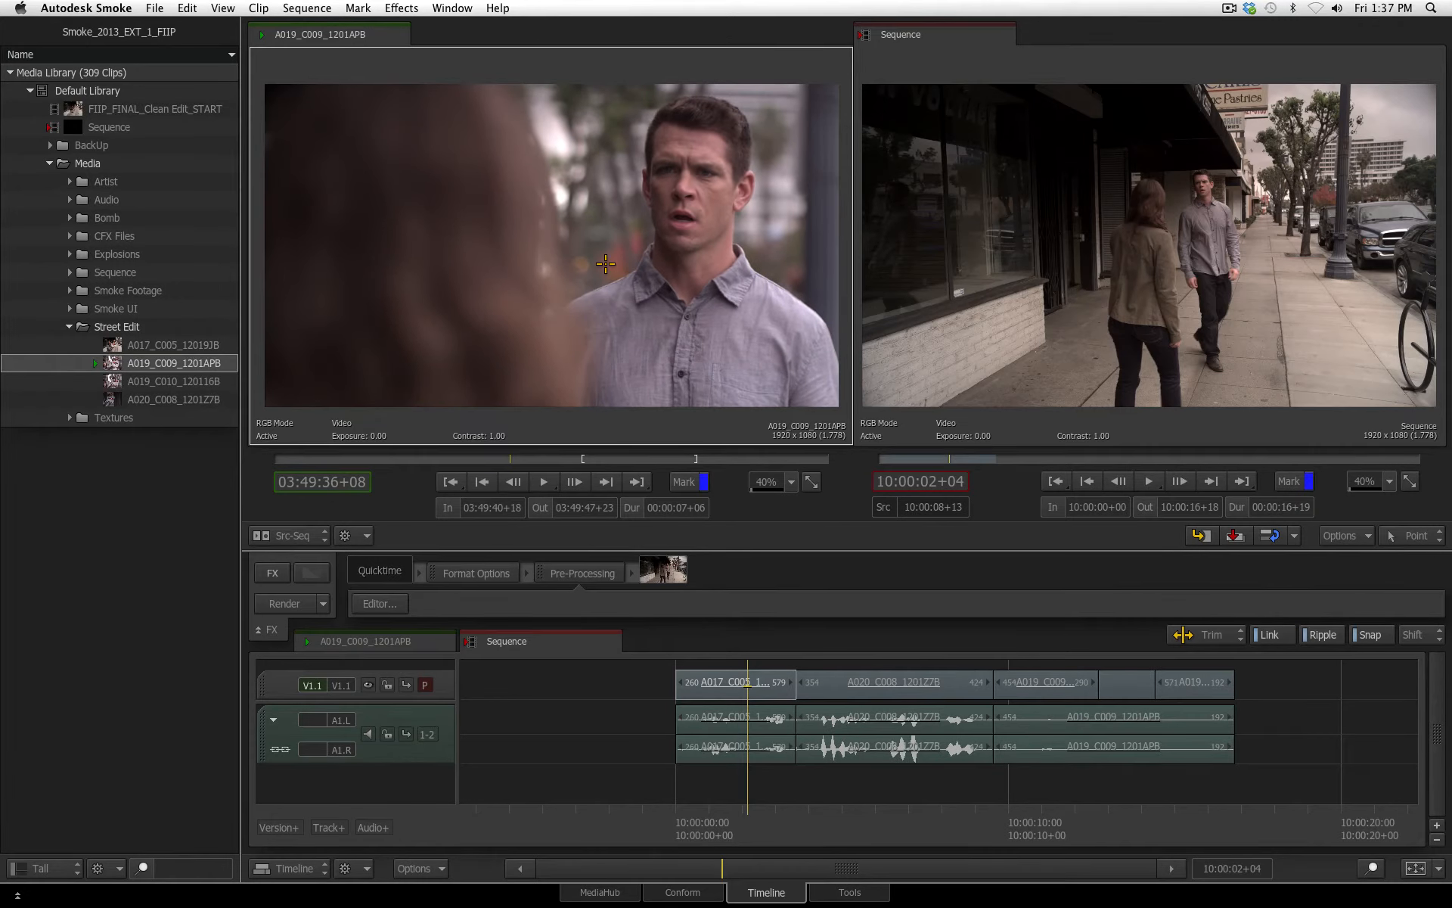
pyautogui.press('Left')
pyautogui.press('Left')
pyautogui.press('Left')
pyautogui.press('Left')
pyautogui.press('Left')
pyautogui.press('Left')
pyautogui.press('Left')
pyautogui.press('Left')
pyautogui.press('Left')
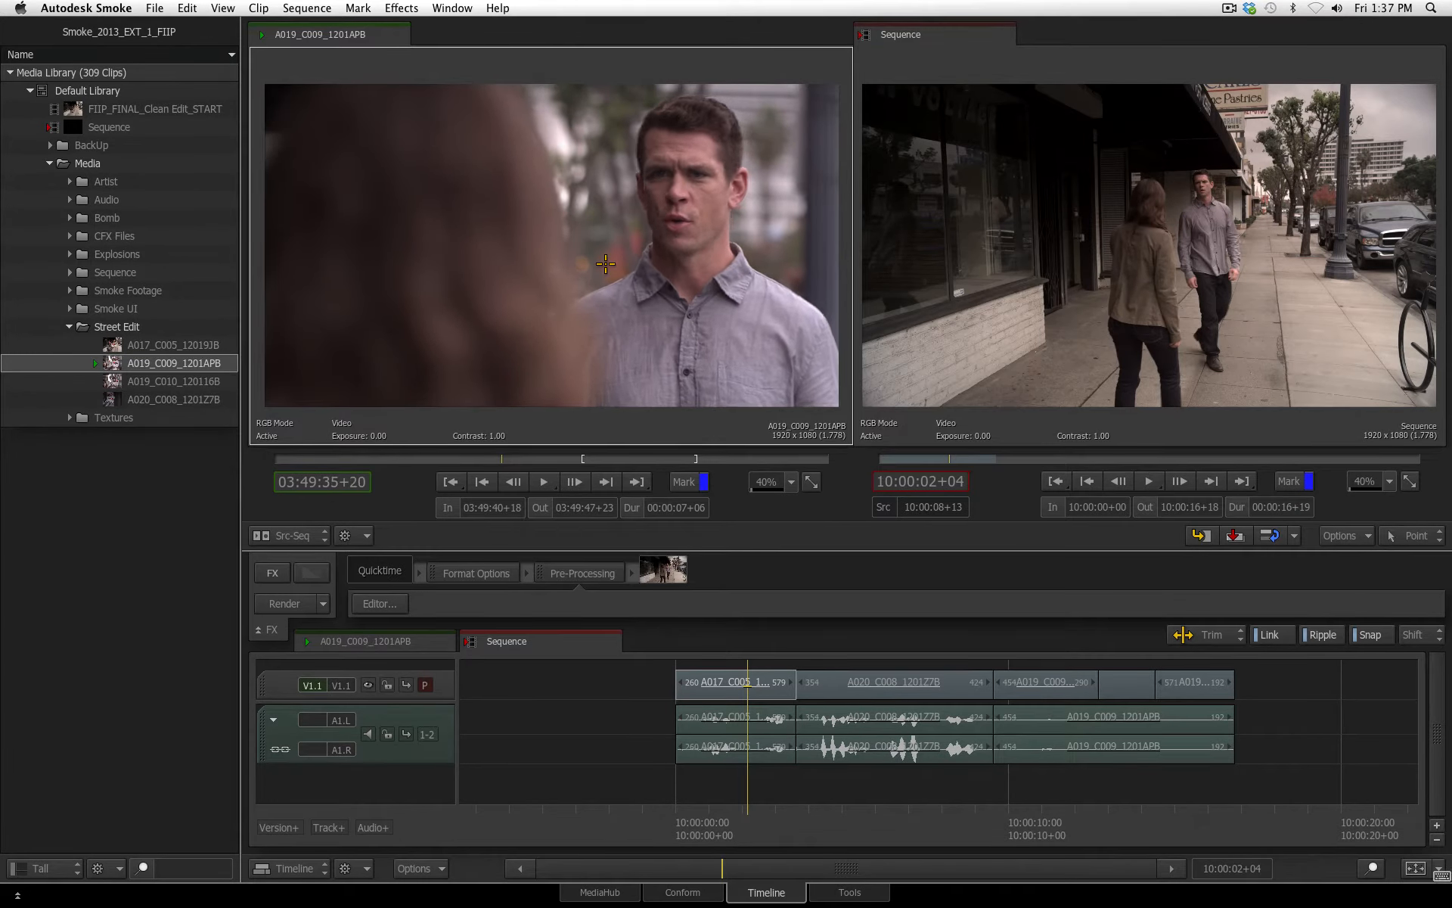
pyautogui.press('Left')
pyautogui.press('Left')
pyautogui.press('Left')
pyautogui.press('Left')
pyautogui.press('Left')
pyautogui.press('Left')
pyautogui.press('Left')
pyautogui.press('Left')
pyautogui.press('Left')
pyautogui.press('Left')
pyautogui.press('Left')
pyautogui.press('Left')
pyautogui.press('Left')
pyautogui.press('Left')
pyautogui.press('Left')
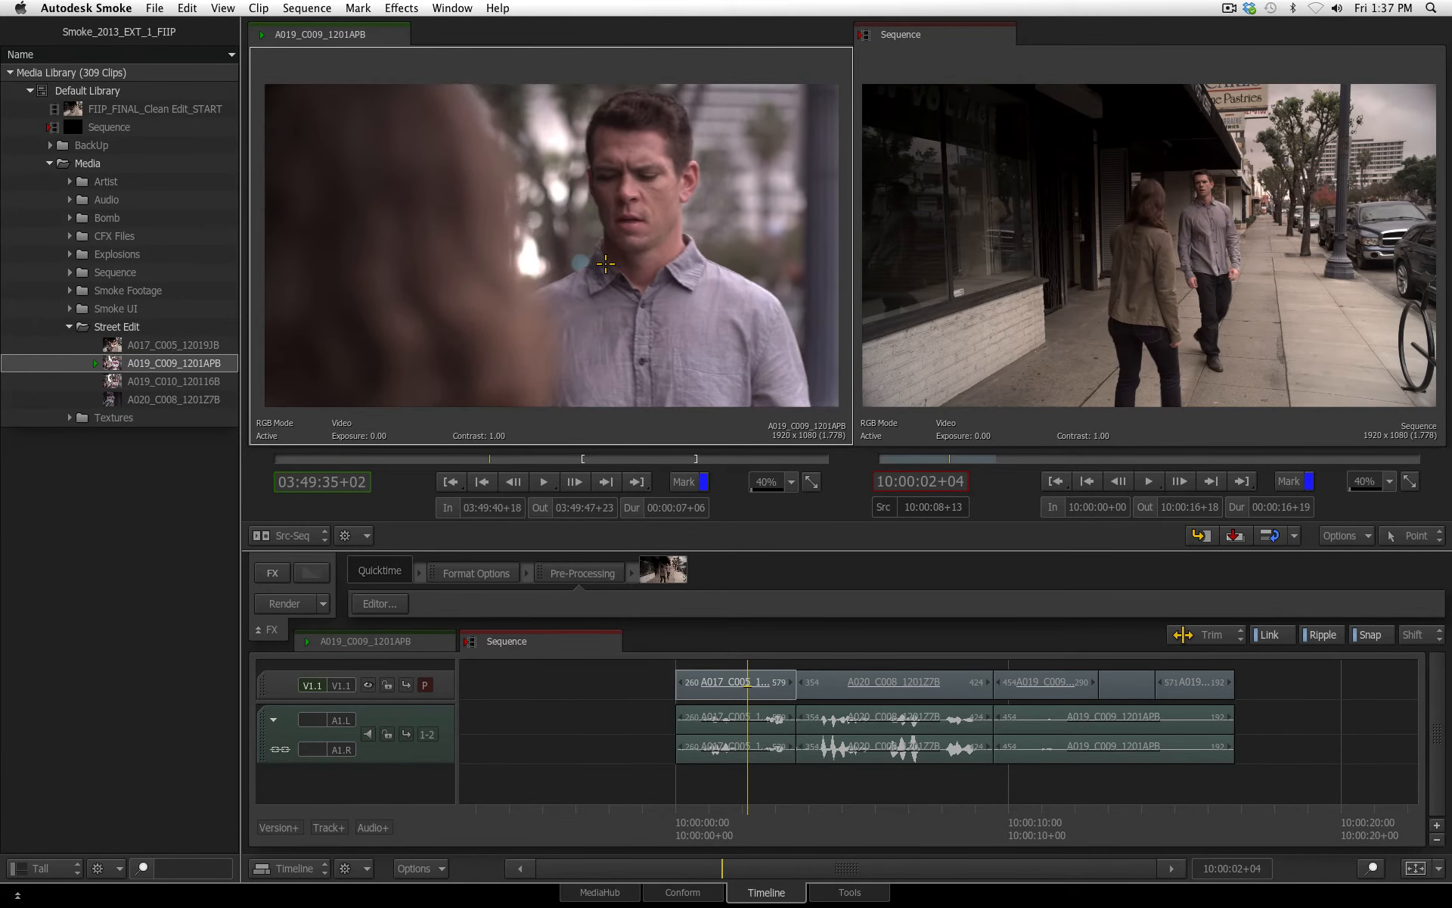
pyautogui.press('Right')
pyautogui.press('Right')
pyautogui.press('Right')
pyautogui.press('Right')
pyautogui.press('Right')
pyautogui.press('Right')
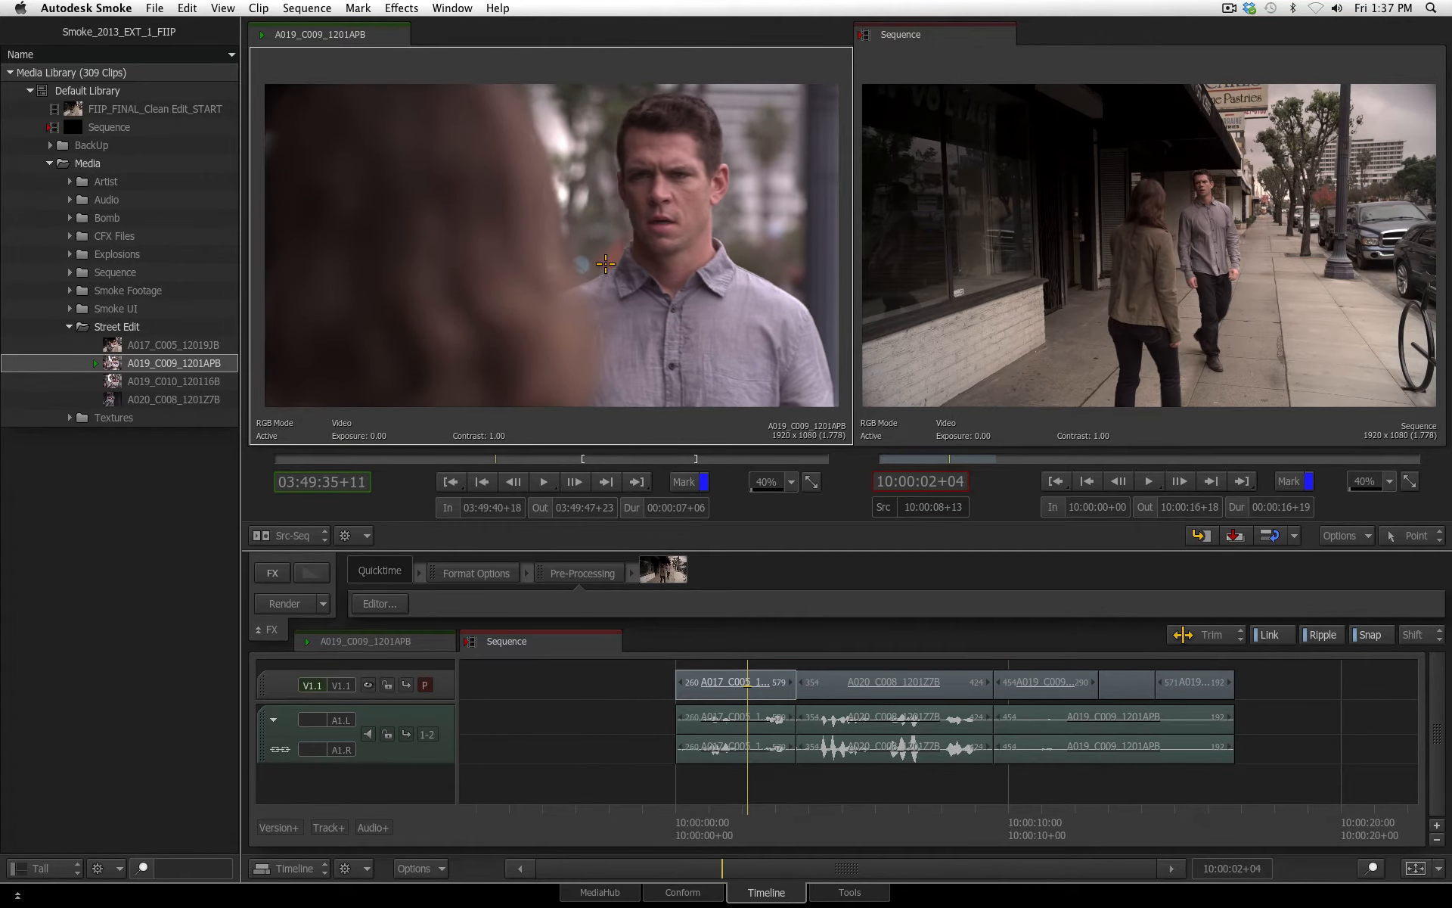
# Mark A019_C009_1201APB from 03:49:35+19 to 03:49:36+17 and overwrite it into the first segment's video from 10:00:02+16
pyautogui.press('space')
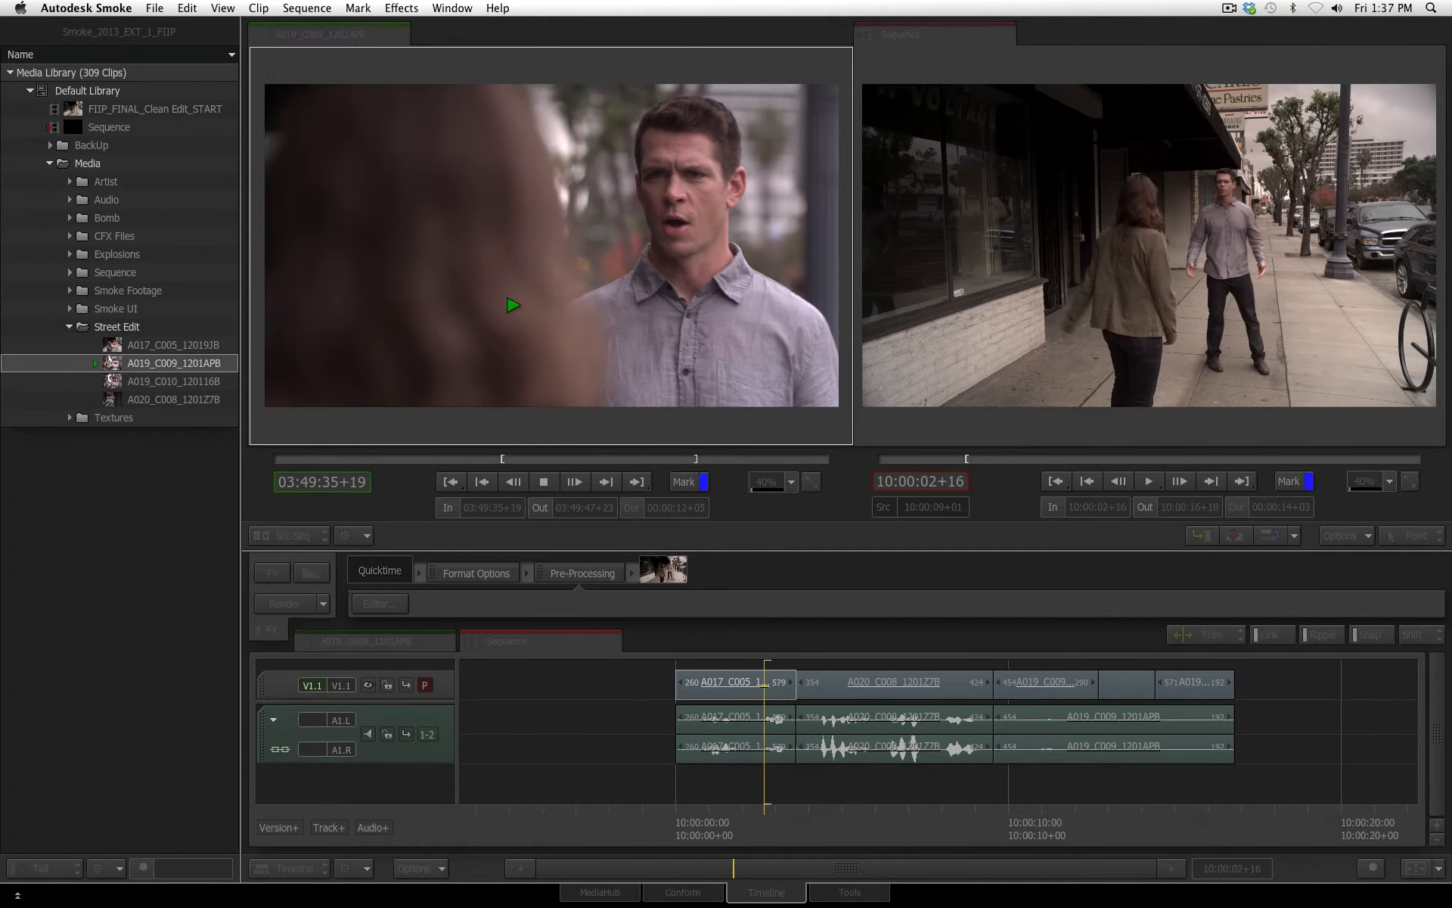
pyautogui.press('o')
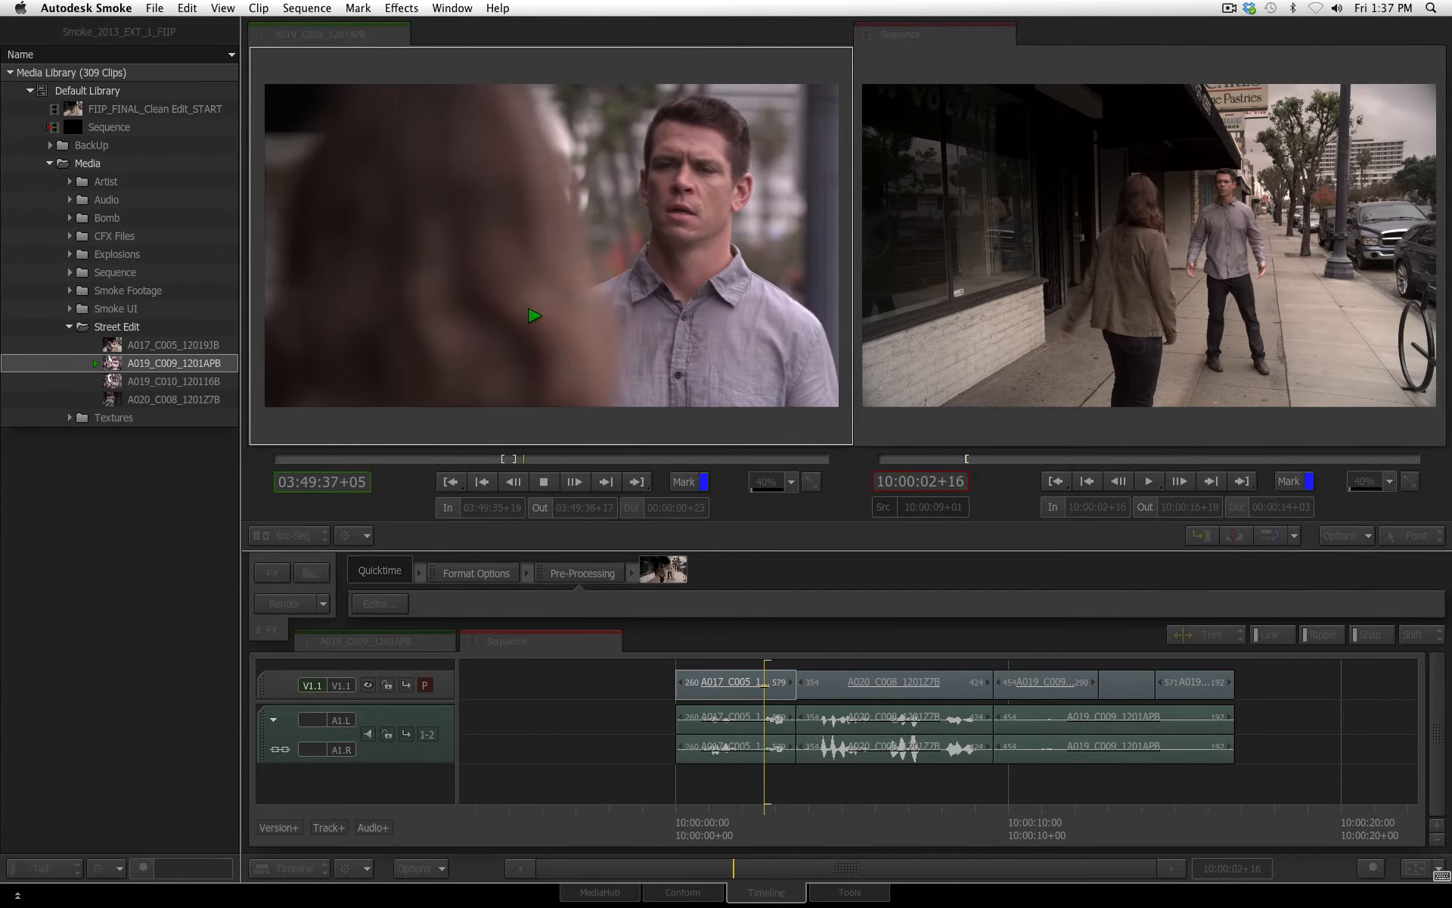
pyautogui.press('space')
pyautogui.press('F10')
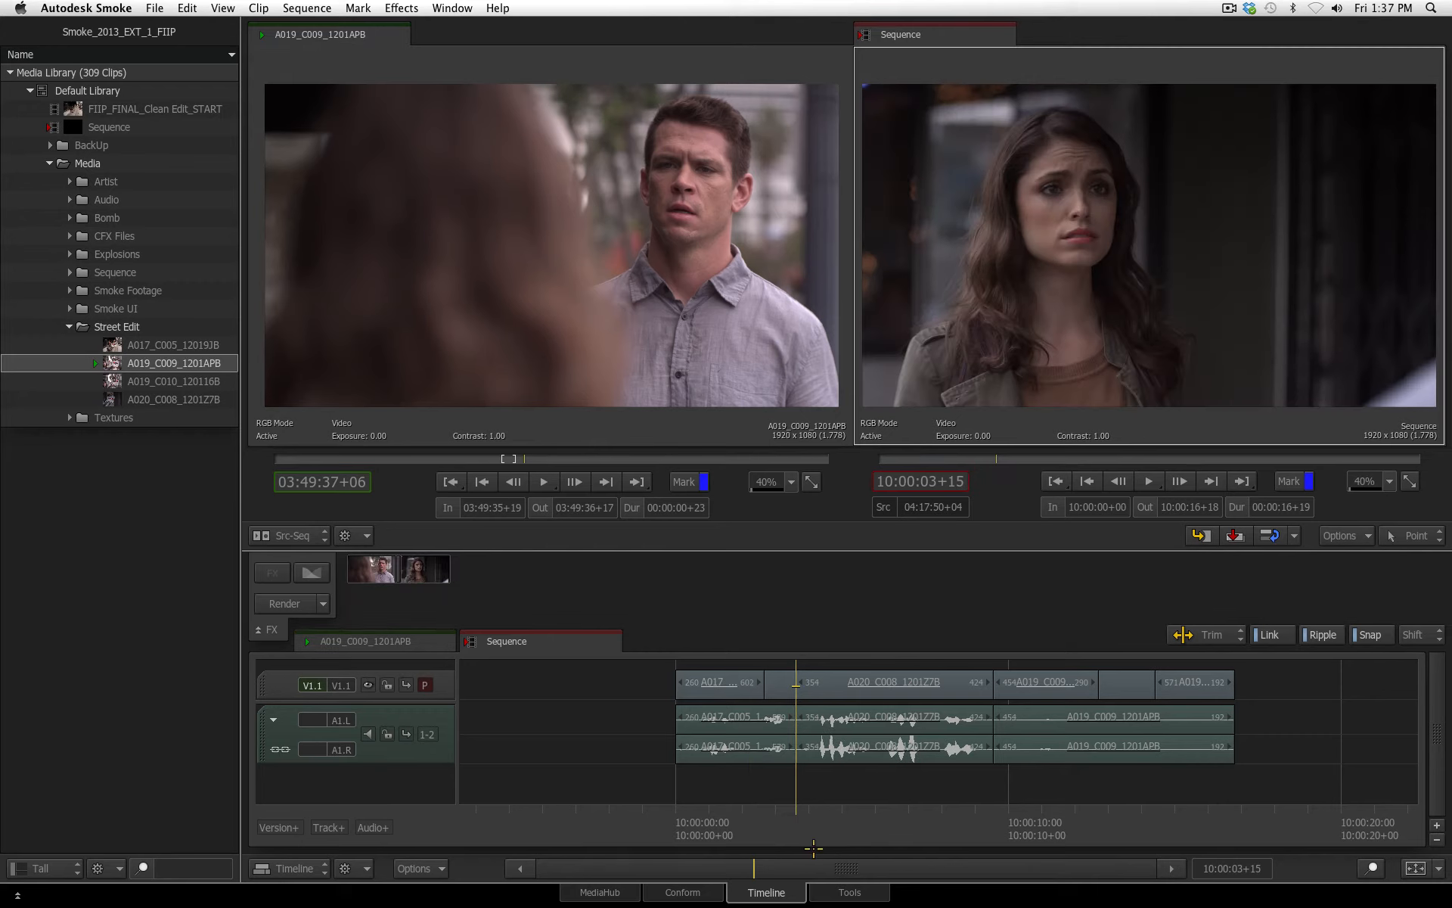
# Play repeatedly from the opening wide shot through the inserted A019_C009_1201APB shot to judge the timing of the cuts
pyautogui.press('space')
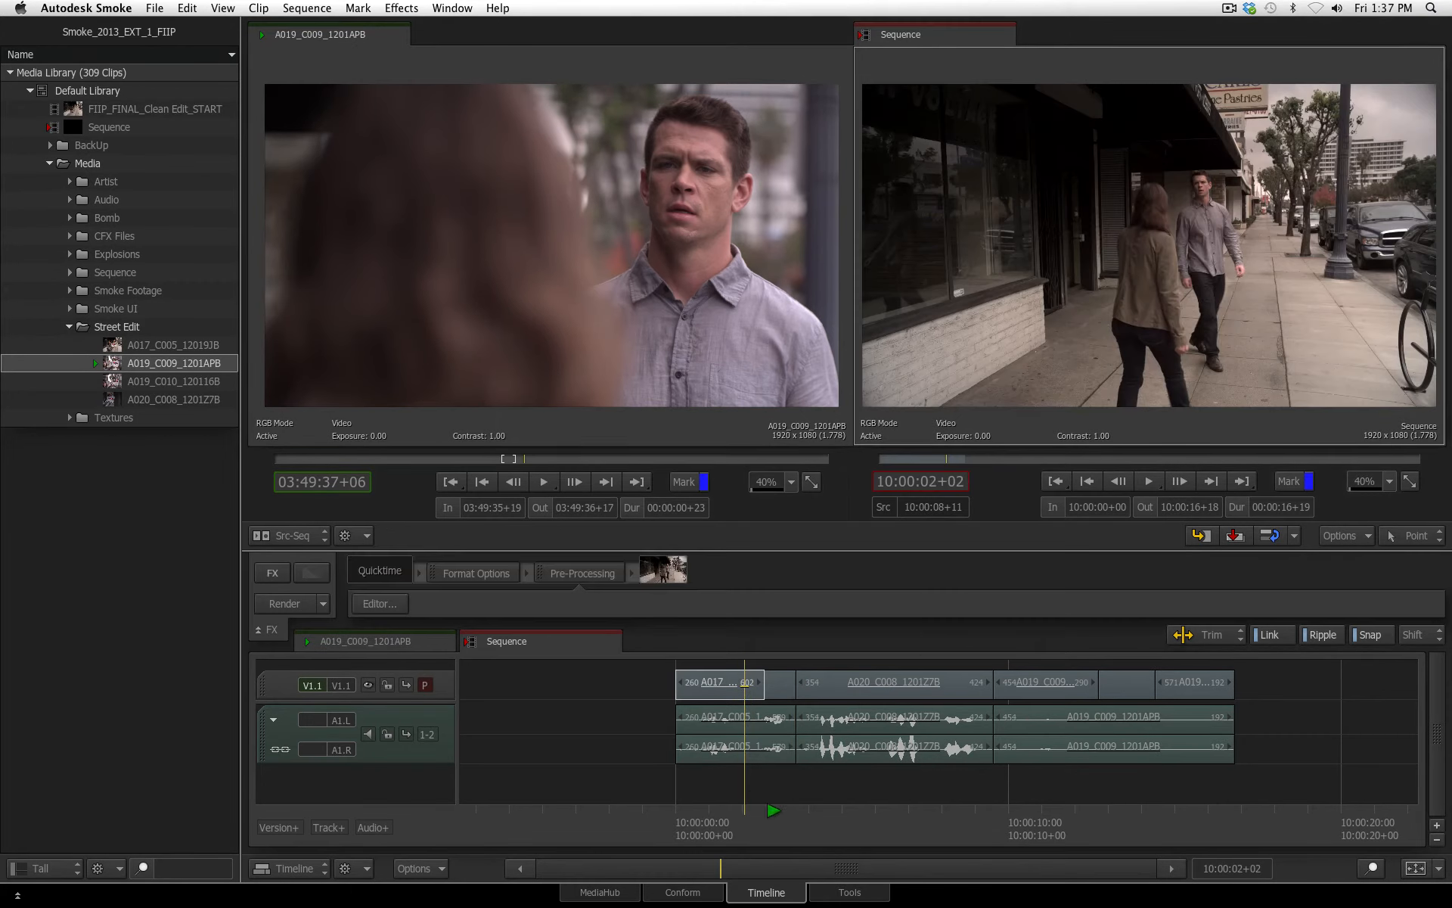
pyautogui.press('space')
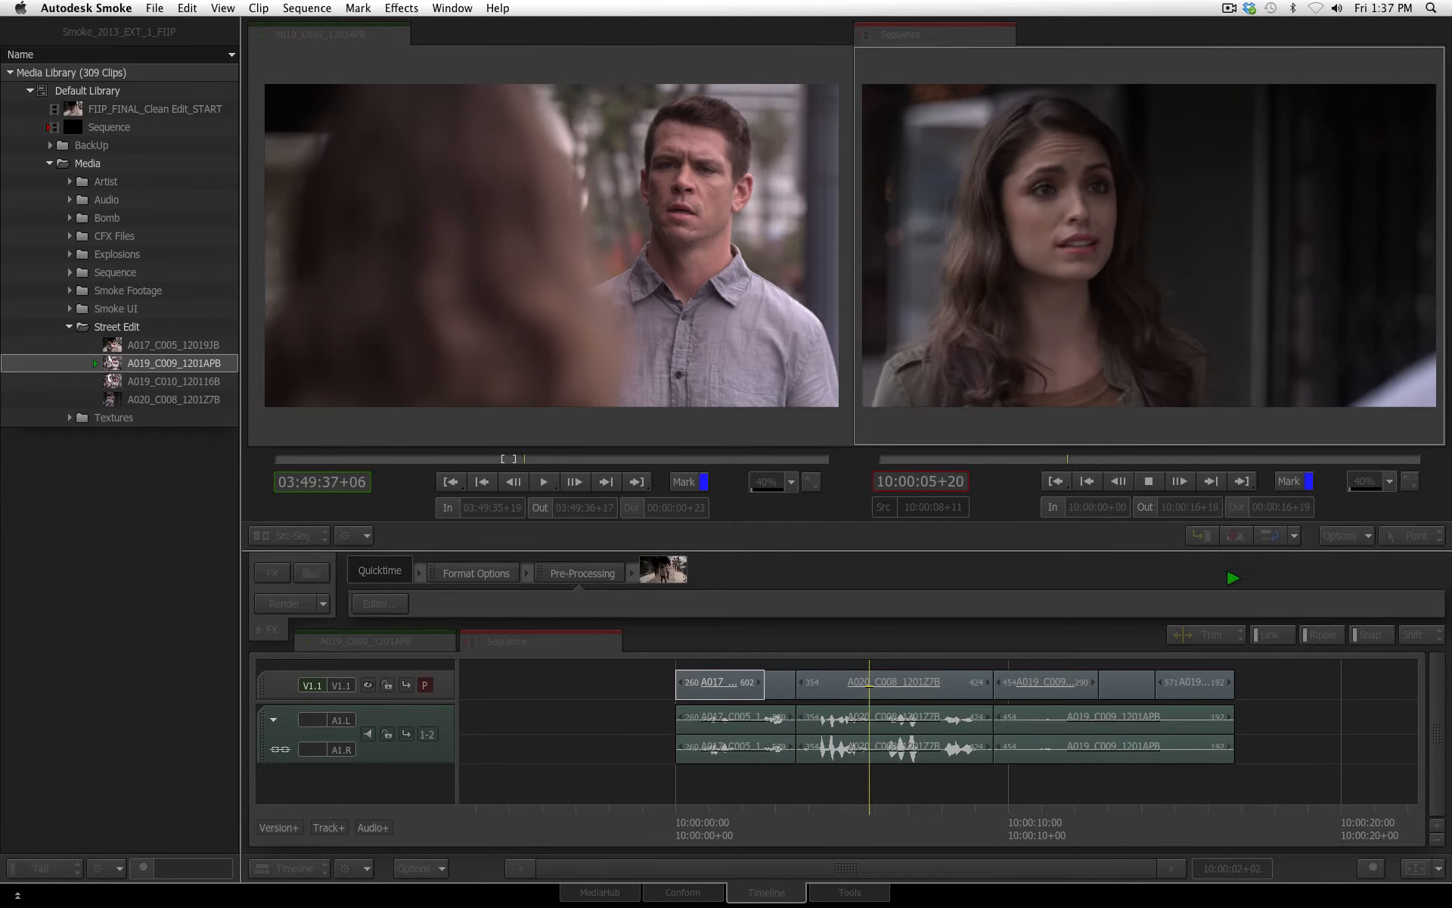
pyautogui.press('space')
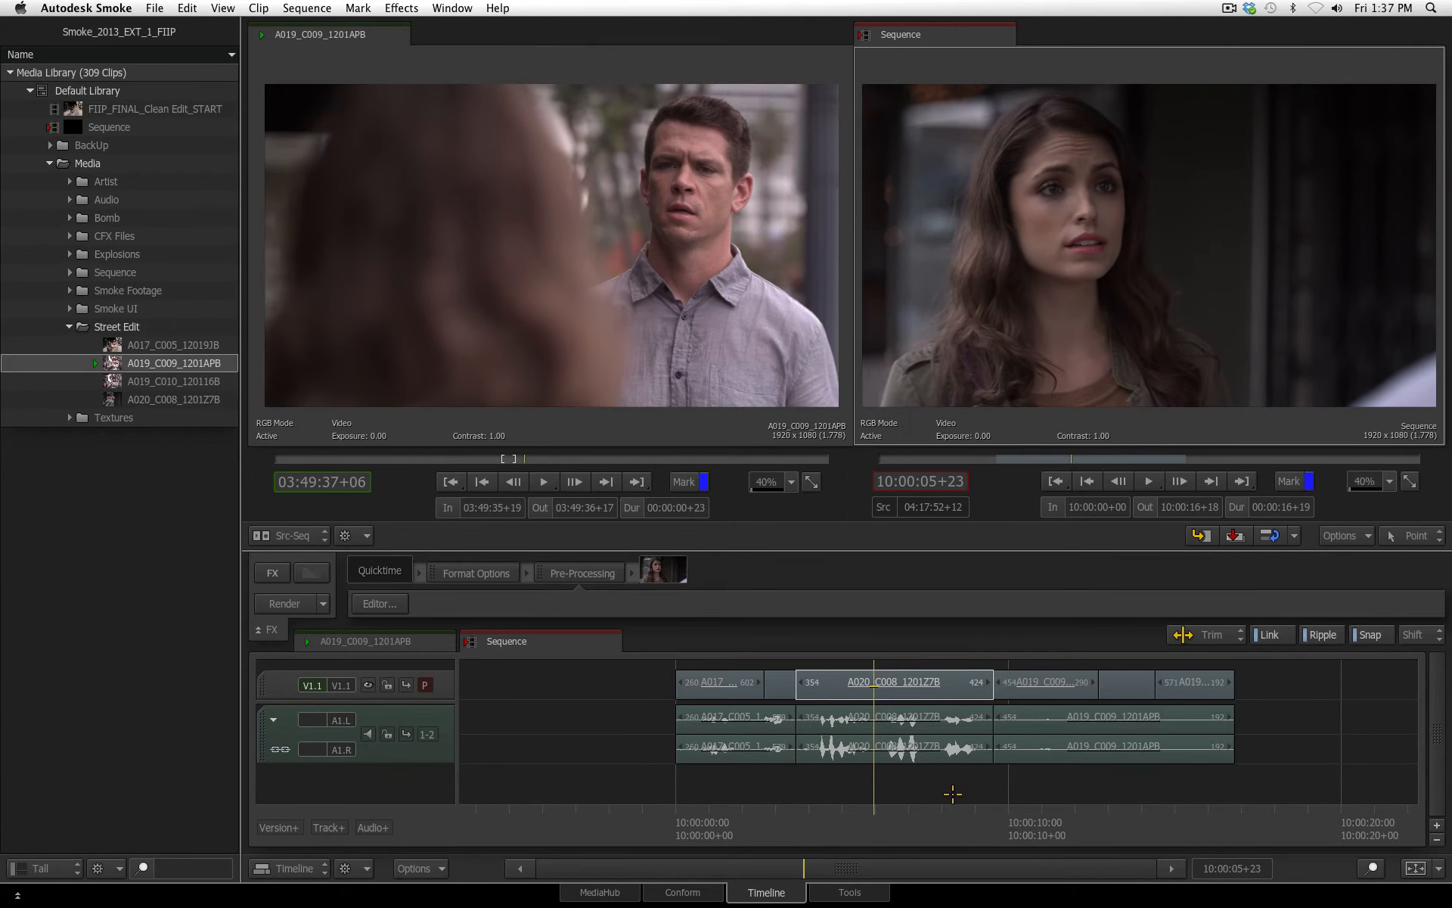
pyautogui.moveTo(891, 838); pyautogui.dragTo(706, 529)
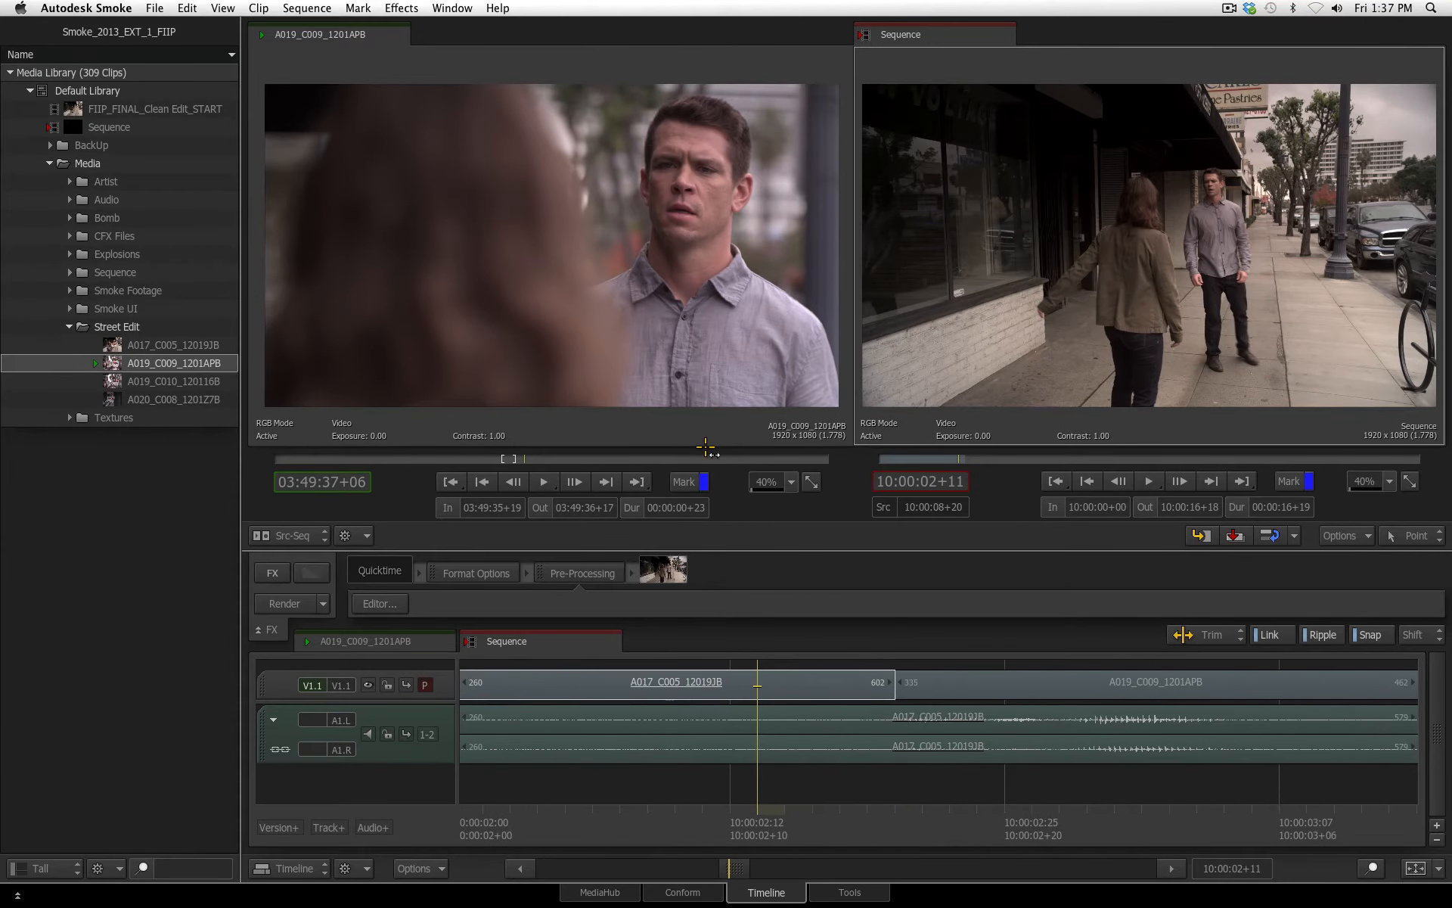
pyautogui.moveTo(772, 822); pyautogui.dragTo(711, 821)
pyautogui.press('space')
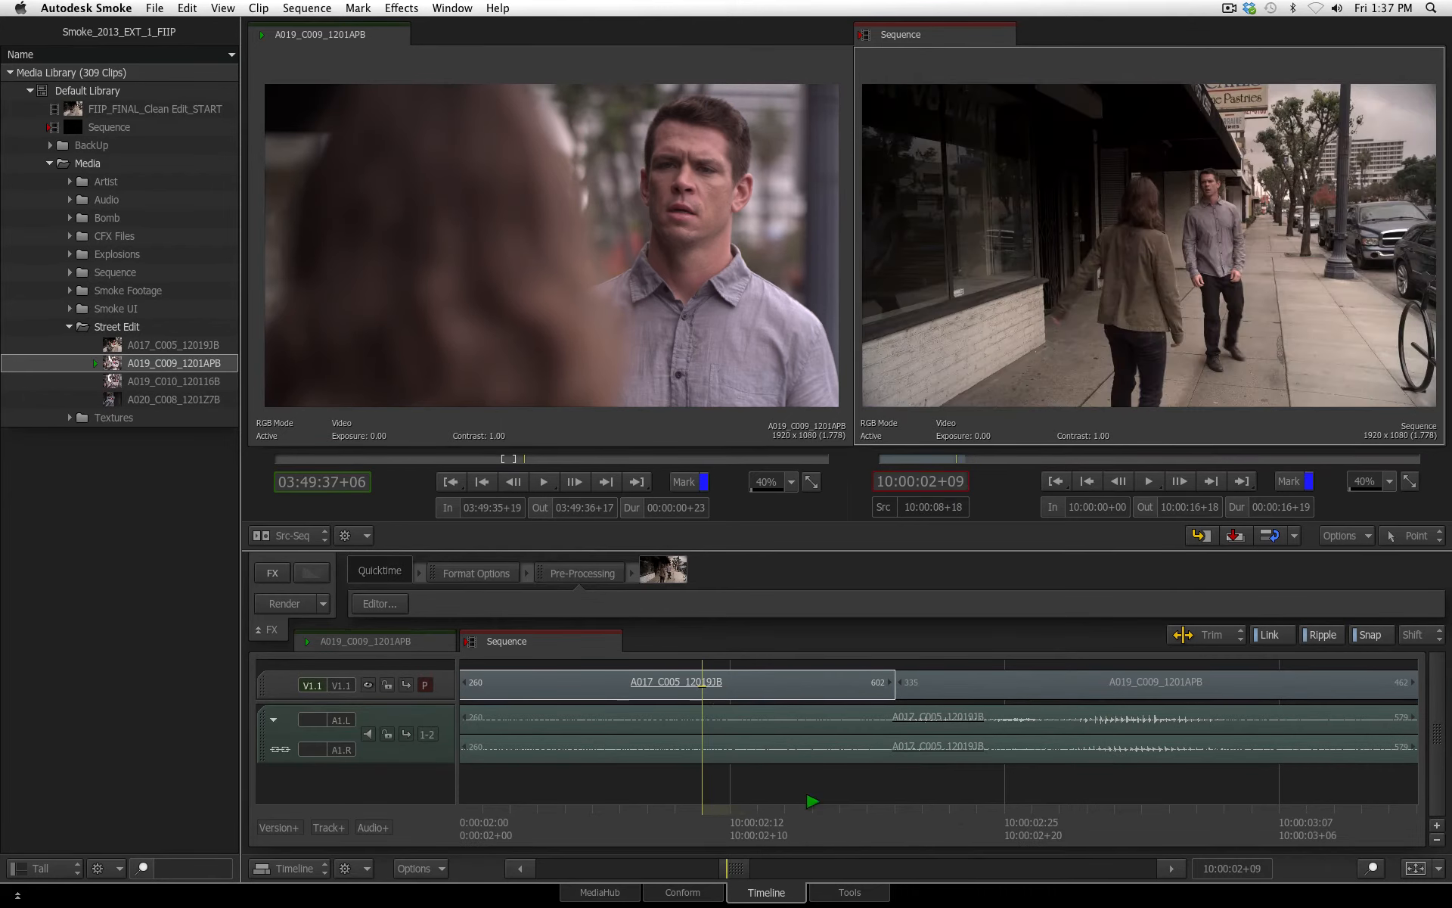
pyautogui.press('space')
pyautogui.moveTo(1300, 817); pyautogui.dragTo(1052, 580)
pyautogui.moveTo(1010, 827); pyautogui.dragTo(745, 832)
pyautogui.press('space')
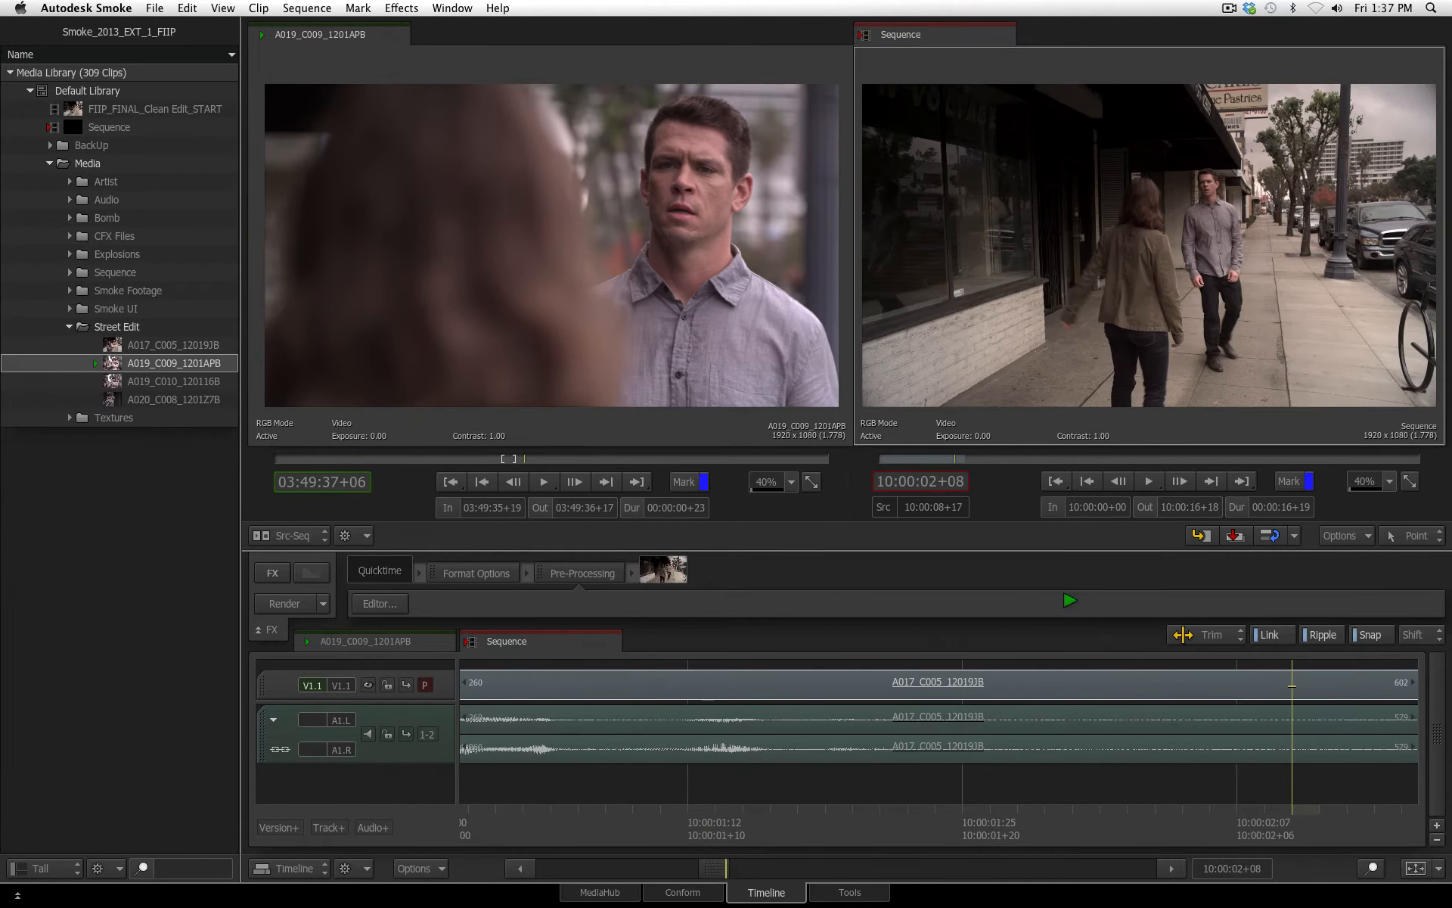
pyautogui.press('space')
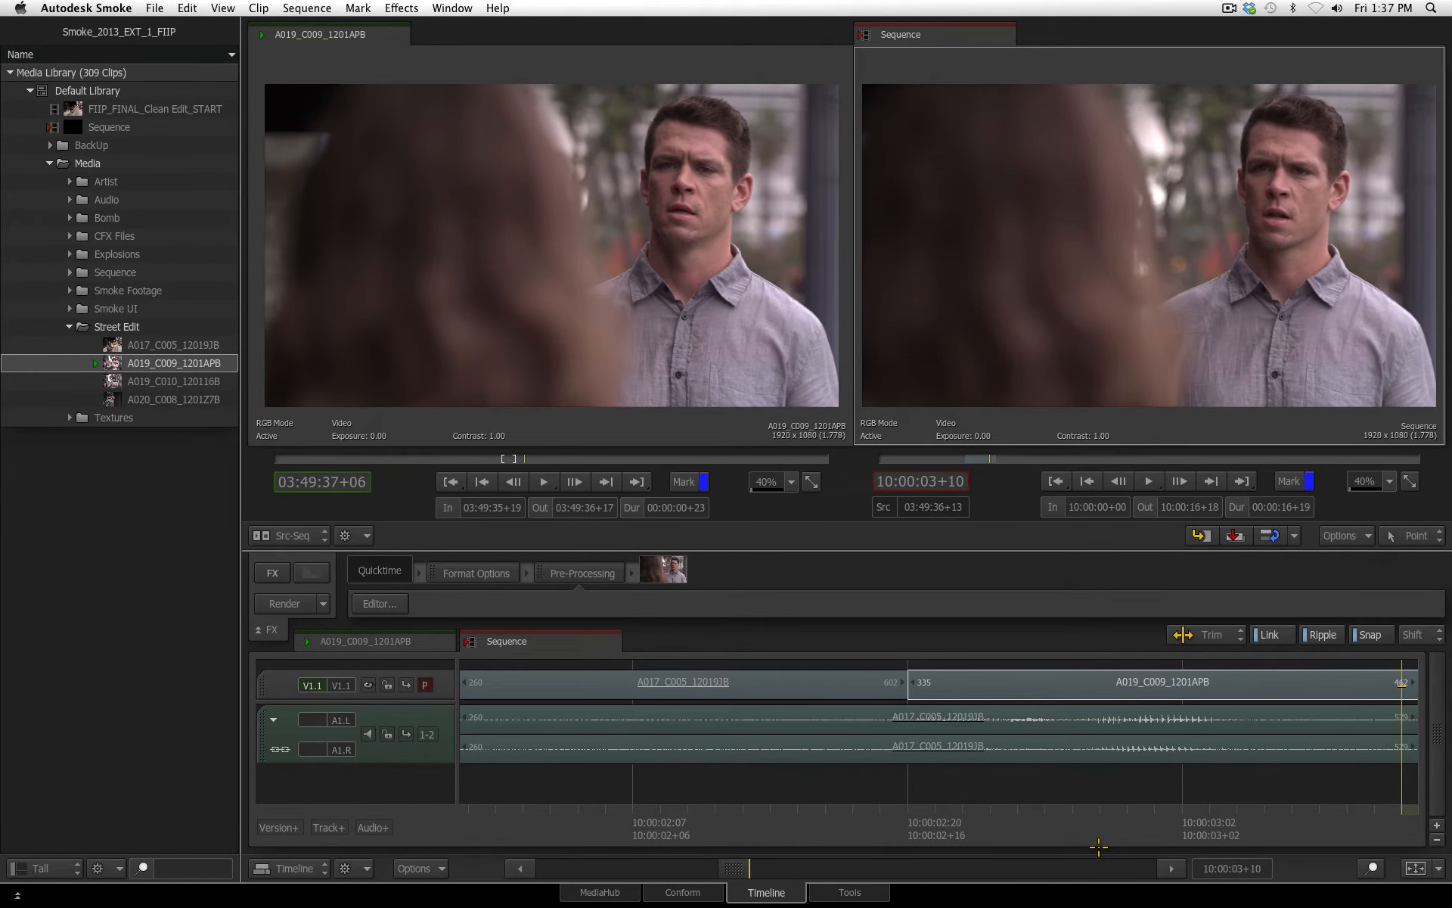
# Ripple-trim the end of the opening A017_C005_12019JB segment one frame longer with linked audio, and play across the cut
pyautogui.moveTo(732, 867); pyautogui.dragTo(729, 907)
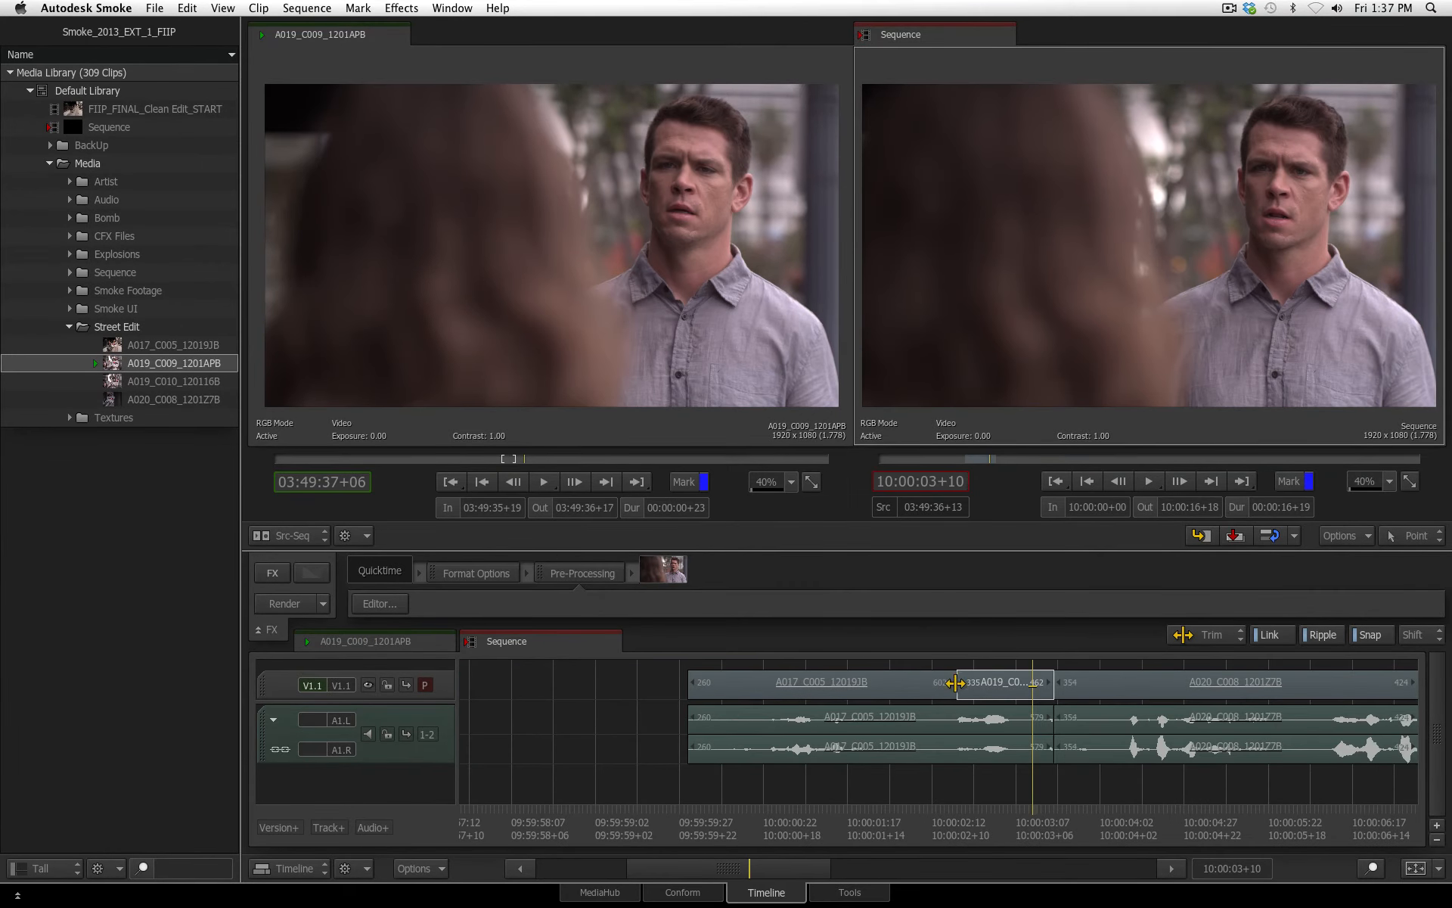
pyautogui.moveTo(954, 683)
pyautogui.mouseDown()
pyautogui.moveTo(934, 684)
pyautogui.moveTo(964, 685)
pyautogui.moveTo(948, 686)
pyautogui.mouseUp()
pyautogui.press('space')
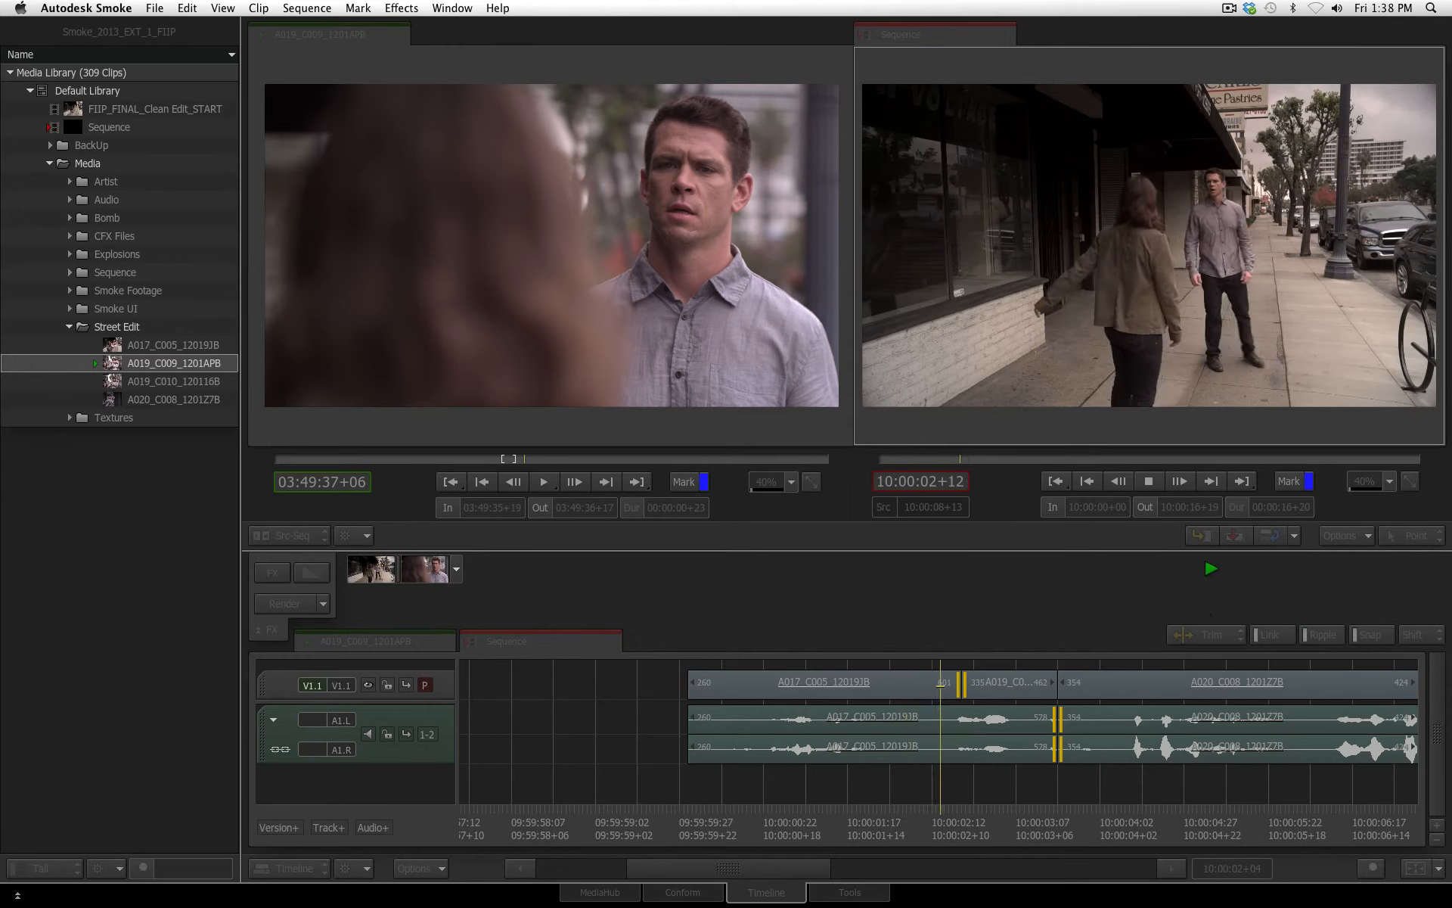
pyautogui.press('space')
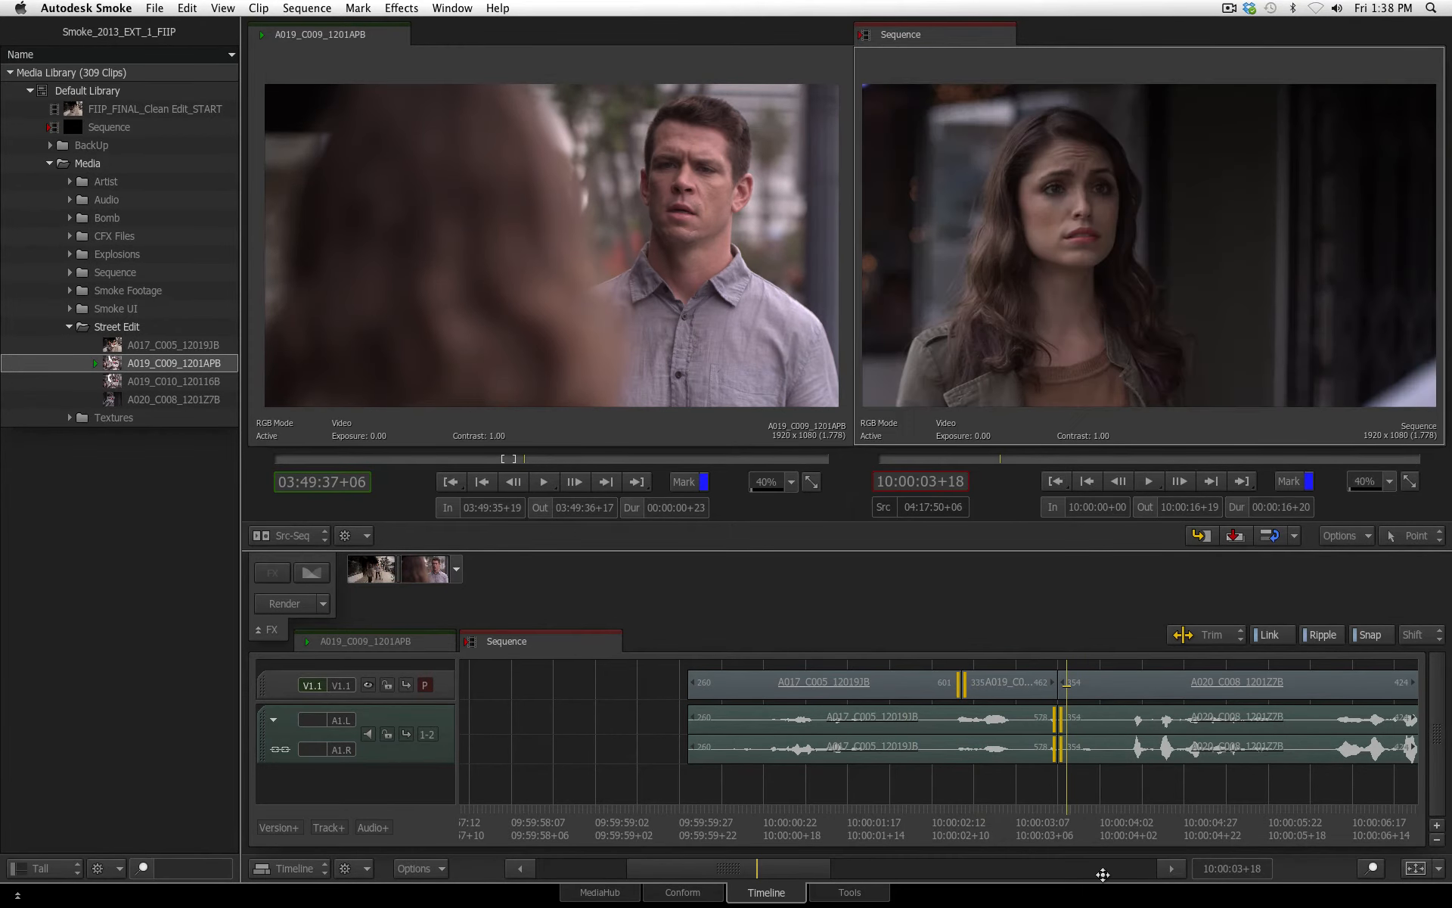
# With Ripple and Link off, roll the video cut between A017_C005_12019JB and A019_C009_1201APB two frames earlier and play it back
pyautogui.click(1318, 635)
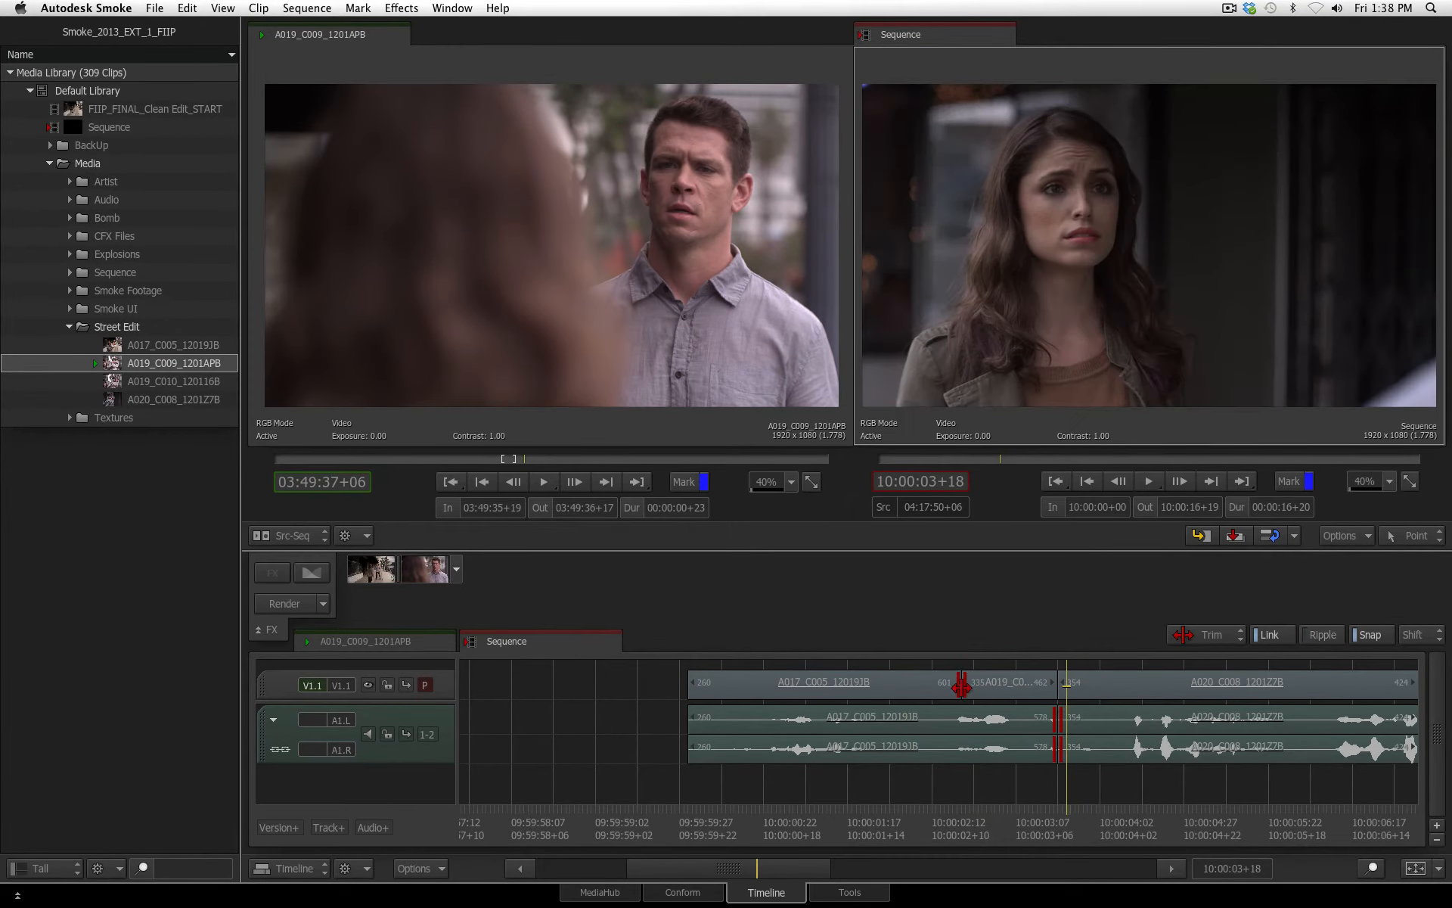
pyautogui.moveTo(962, 684)
pyautogui.mouseDown()
pyautogui.moveTo(983, 684)
pyautogui.moveTo(949, 685)
pyautogui.moveTo(997, 685)
pyautogui.moveTo(980, 686)
pyautogui.mouseUp()
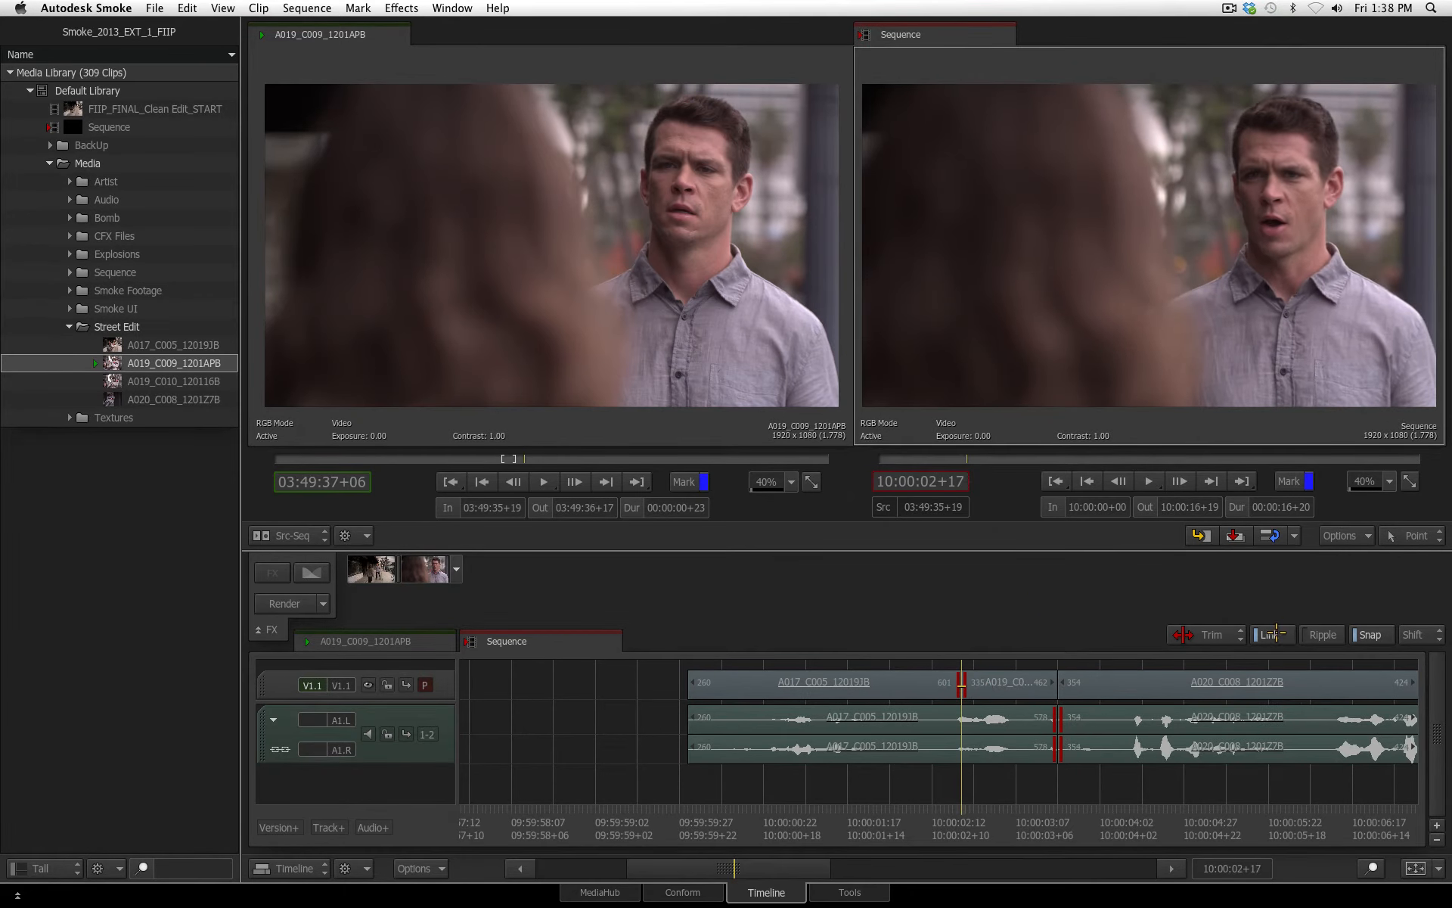
pyautogui.click(1078, 663)
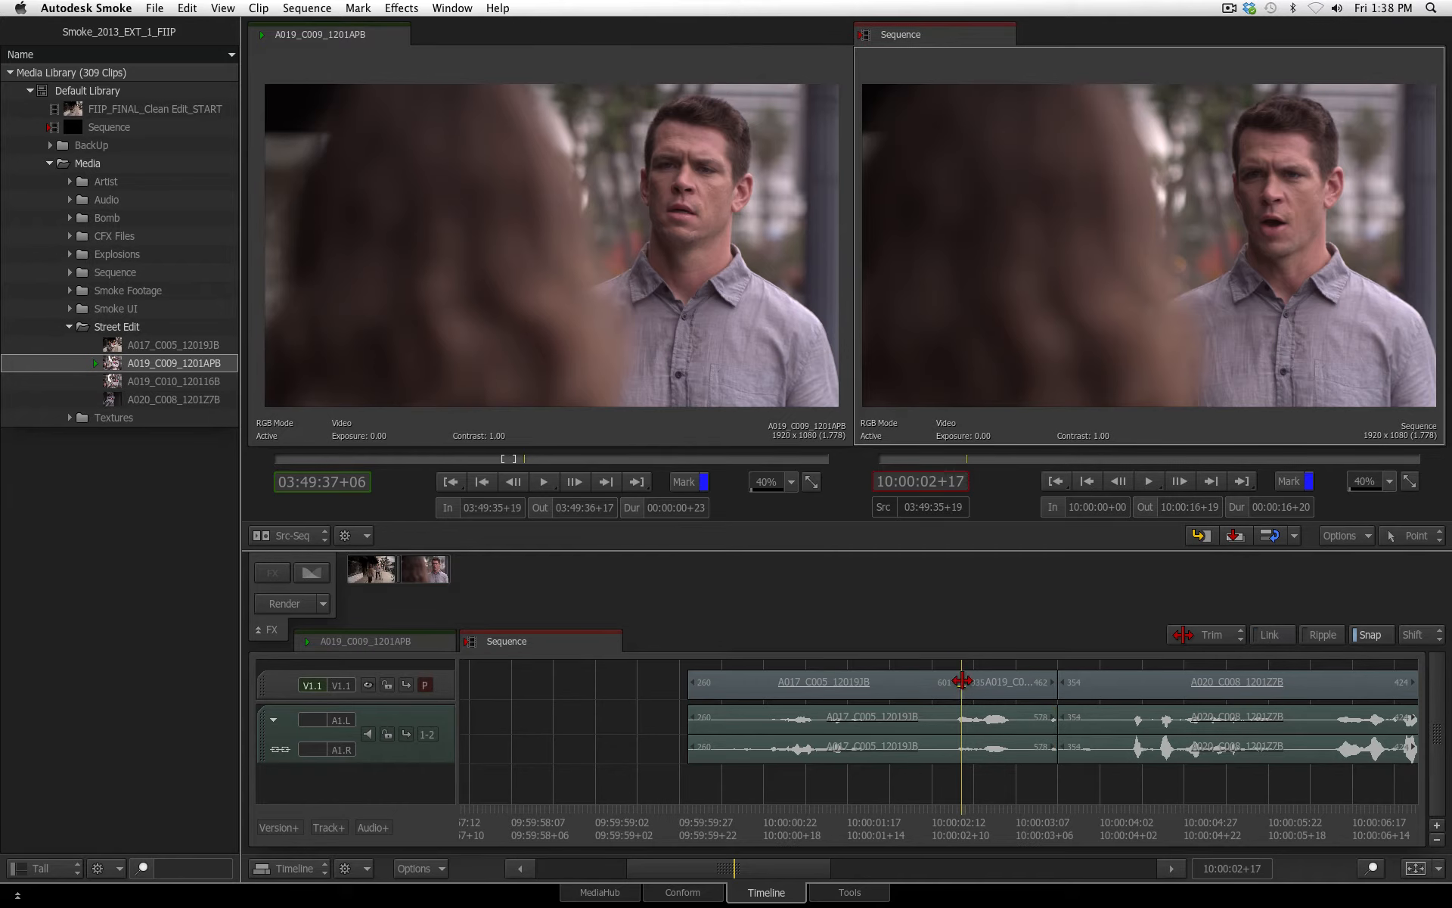
pyautogui.moveTo(962, 681)
pyautogui.mouseDown()
pyautogui.moveTo(934, 683)
pyautogui.moveTo(974, 683)
pyautogui.moveTo(943, 684)
pyautogui.mouseUp()
pyautogui.click(920, 824)
pyautogui.press('space')
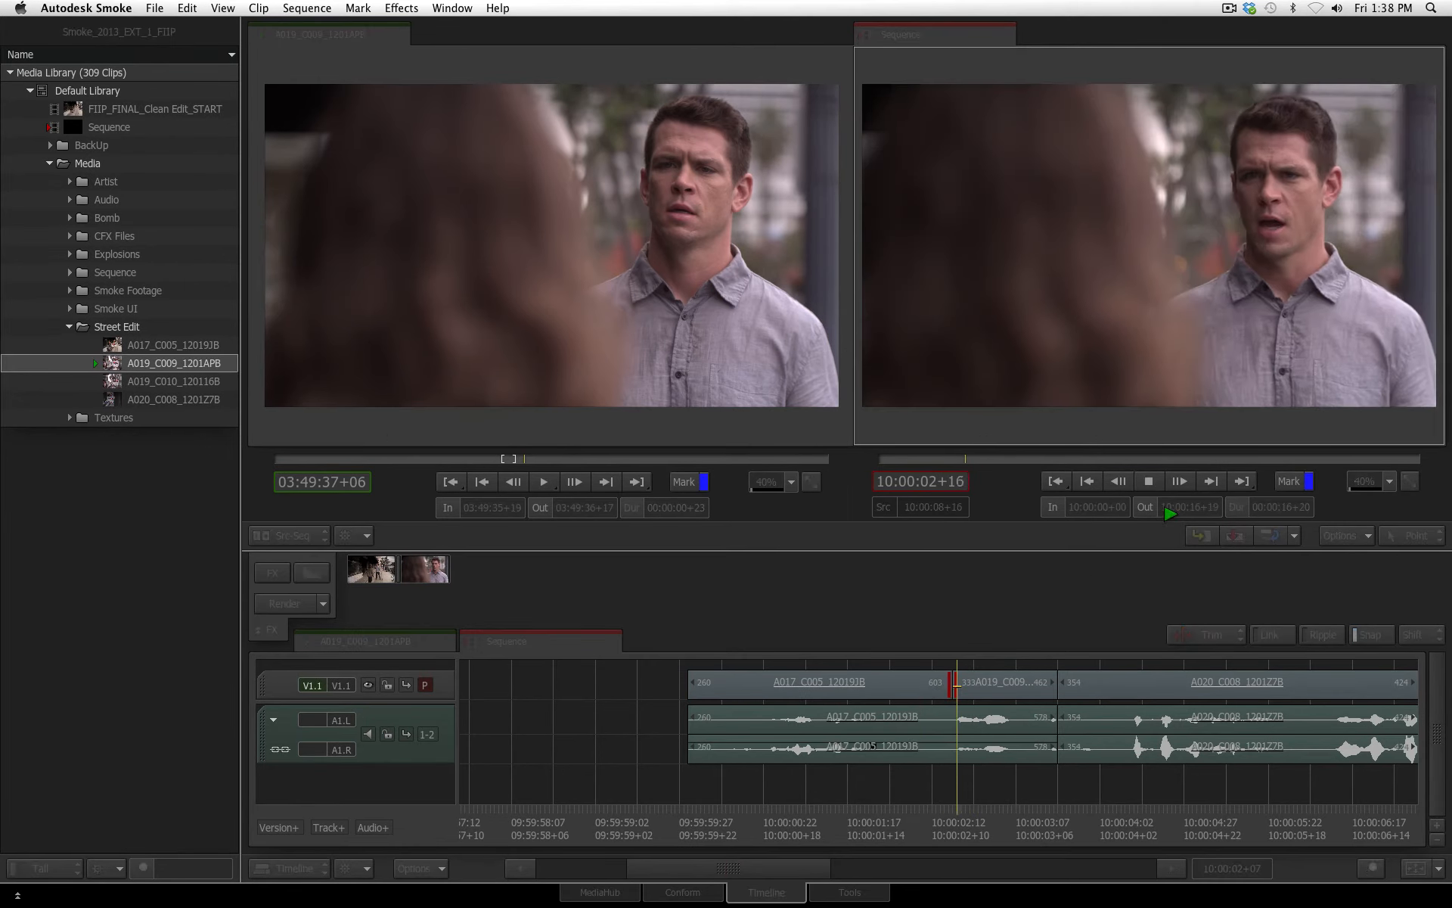
pyautogui.press('space')
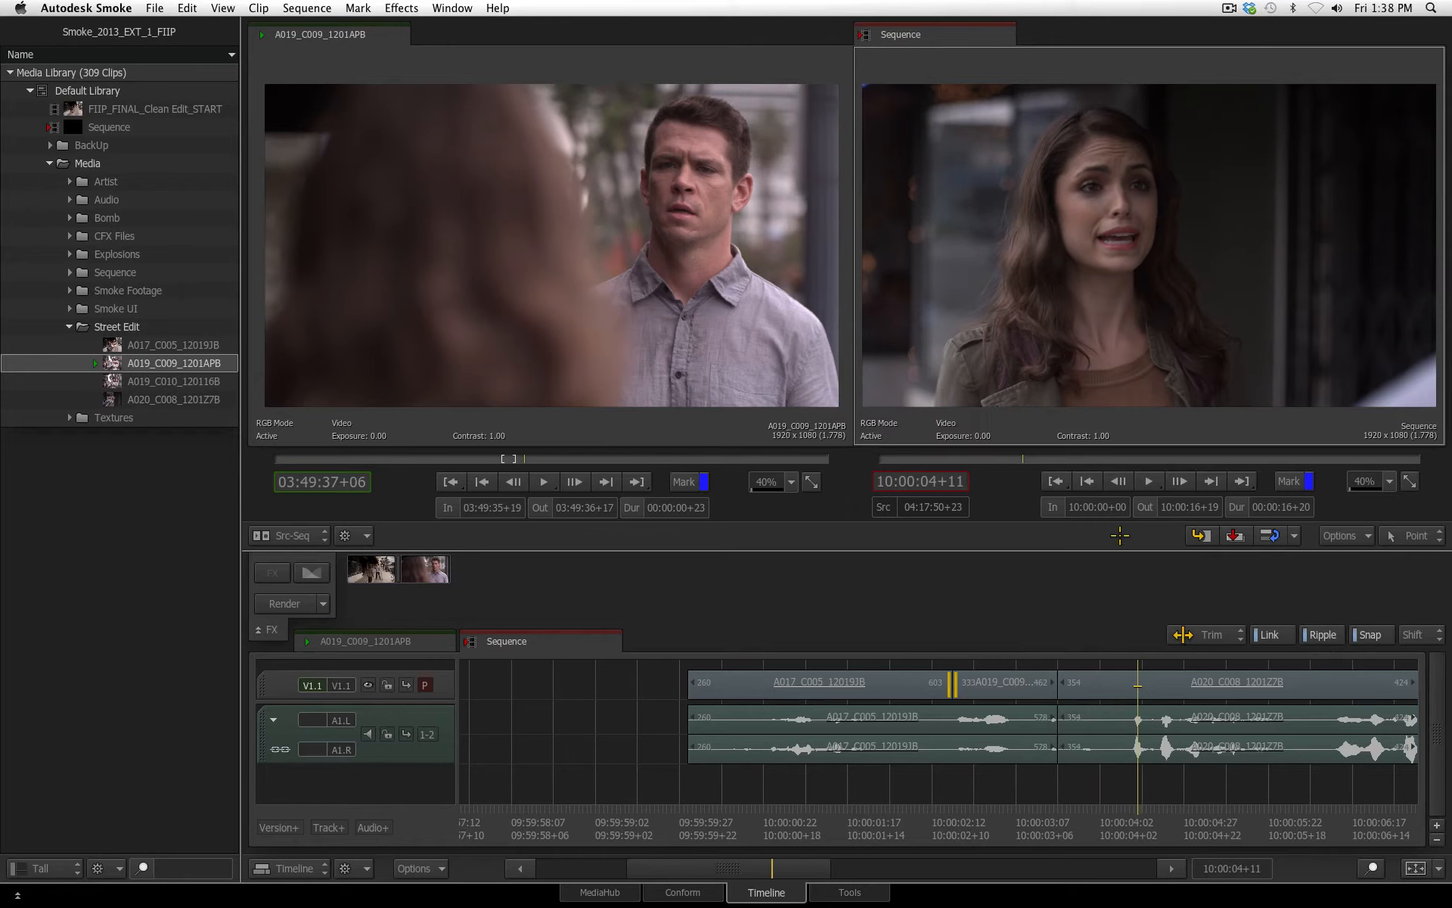
# Try ripple-trimming six frames off the end of the inserted A019_C009_1201APB shot with linked audio, and play the sequence onward
pyautogui.click(1059, 683)
pyautogui.moveTo(1051, 682); pyautogui.dragTo(1033, 682)
pyautogui.click(904, 803)
pyautogui.press('space')
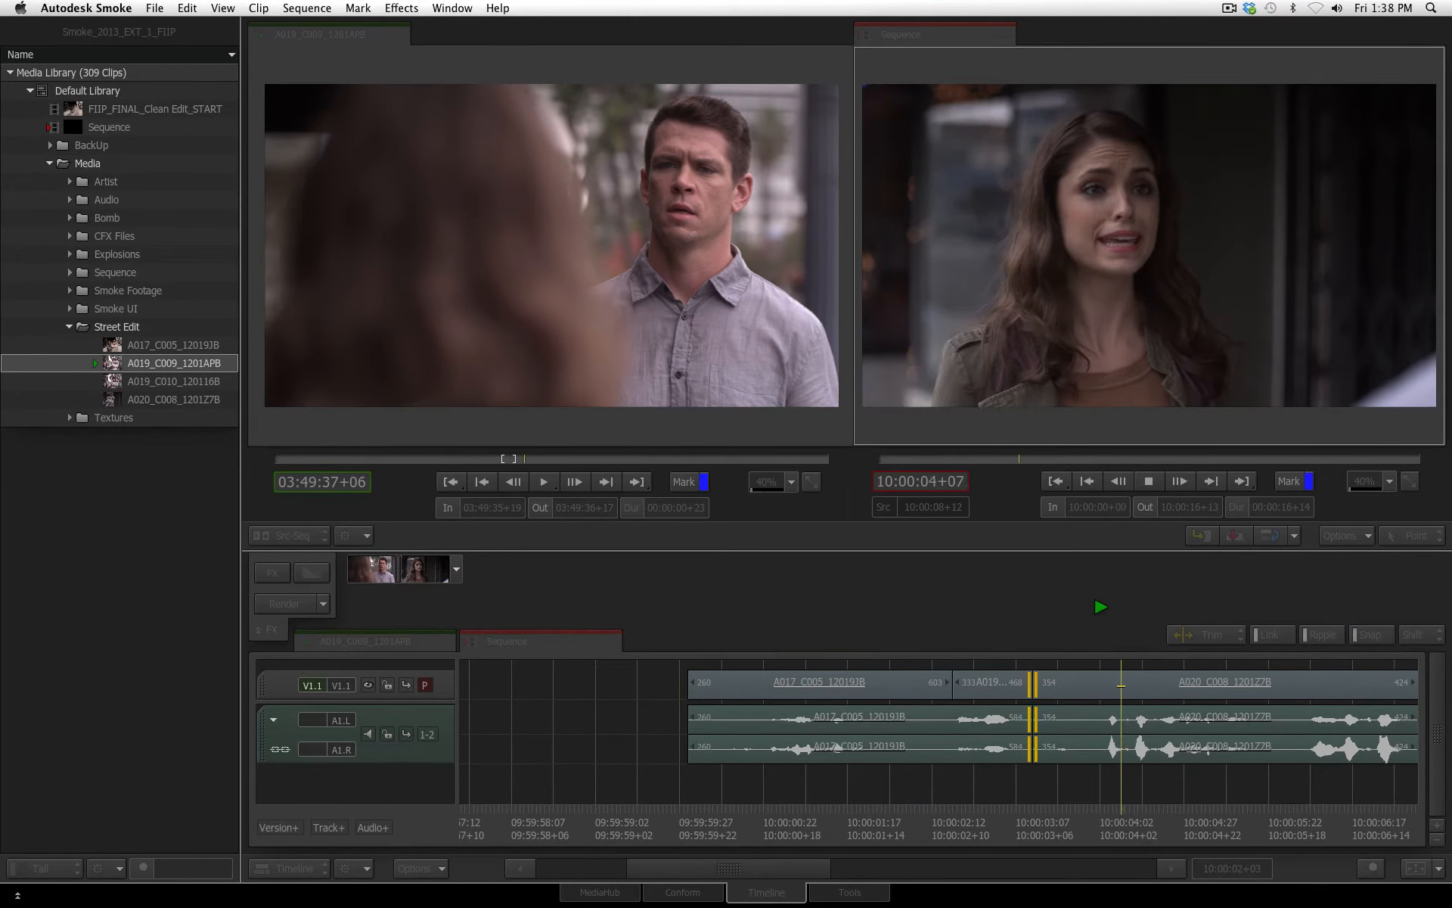
pyautogui.press('space')
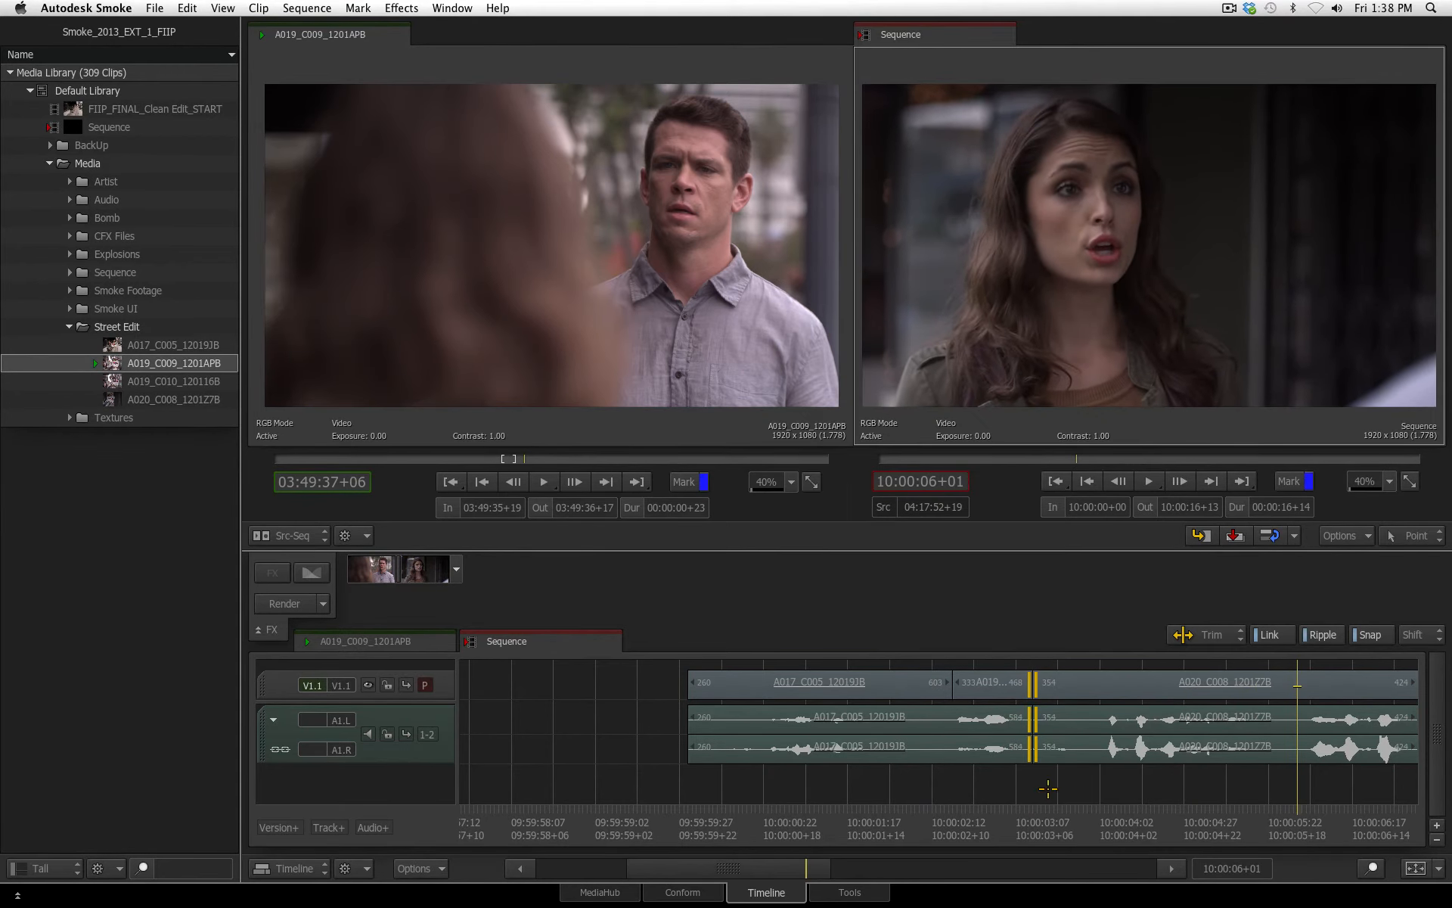
pyautogui.moveTo(740, 875); pyautogui.dragTo(833, 876)
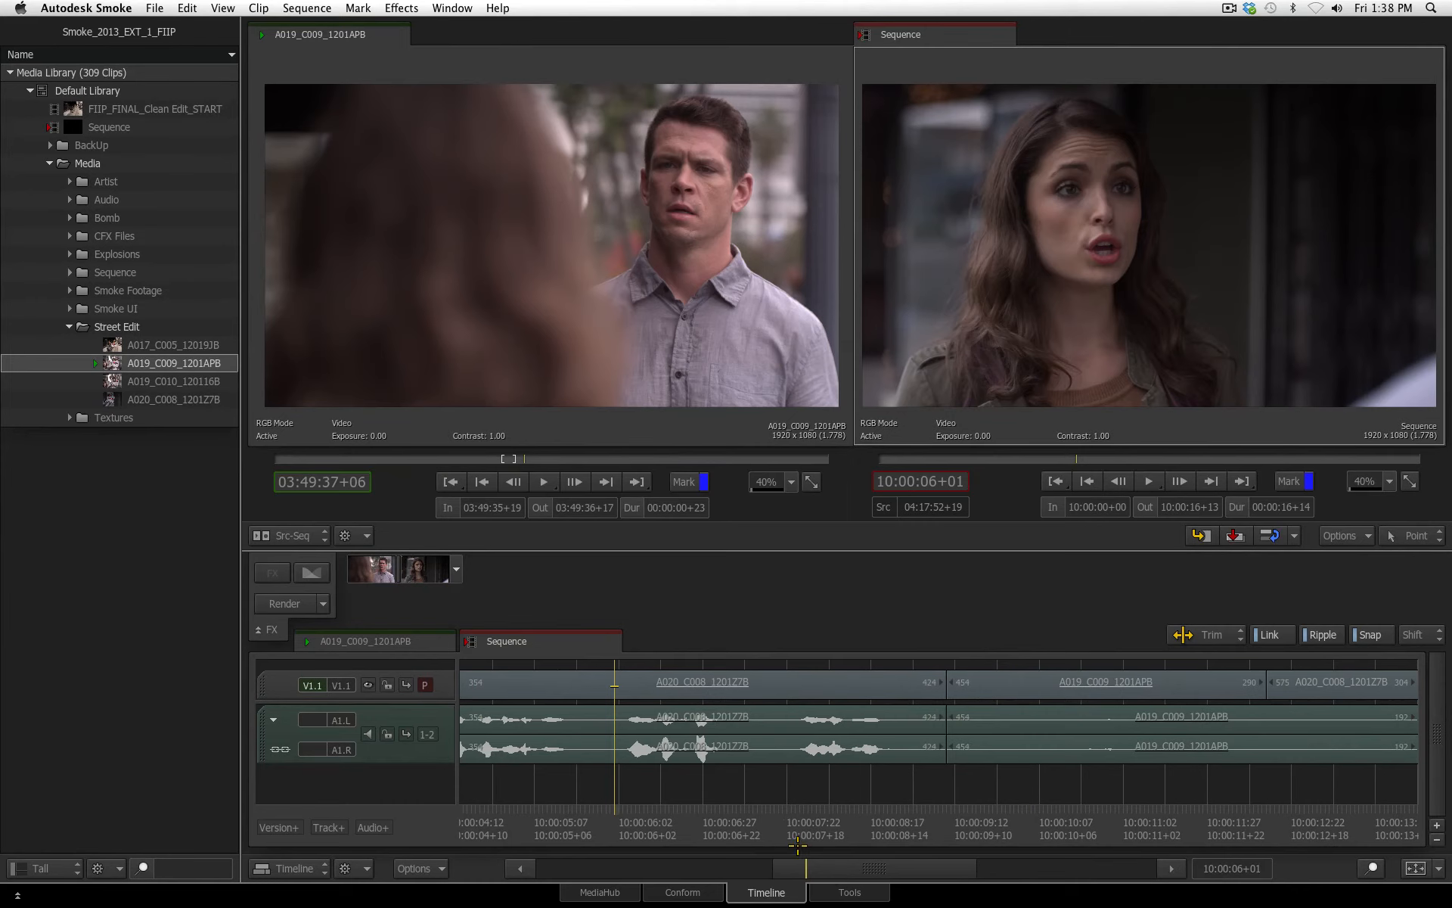
pyautogui.press('space')
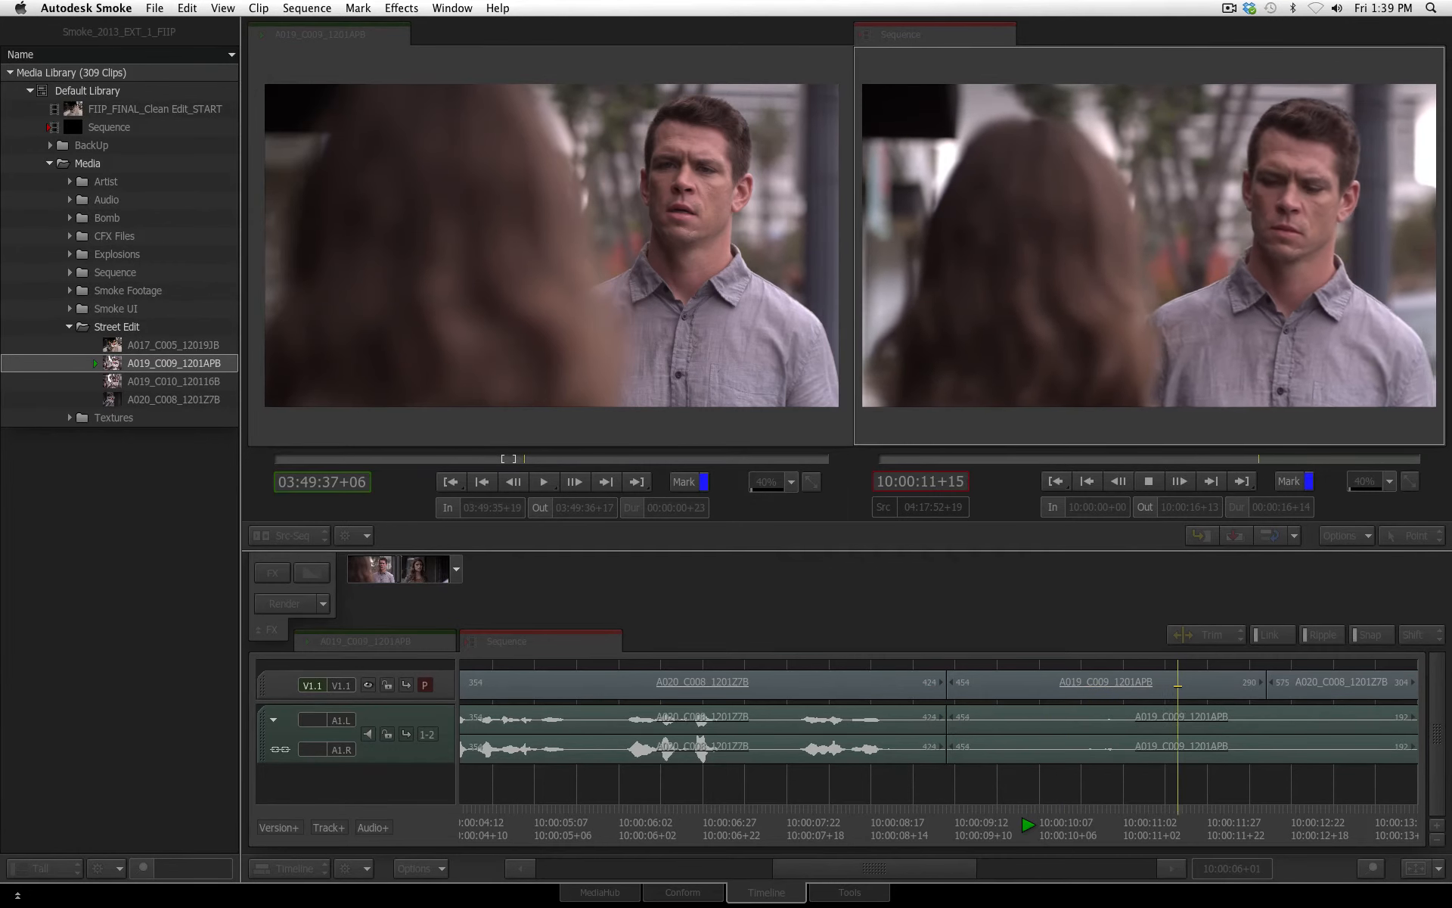
# Undo the six-frame ripple trim and park the playhead at 10:00:09+14 on the cut from A020_C008_1201Z7B to A019_C009_1201APB
pyautogui.moveTo(834, 835); pyautogui.dragTo(821, 835)
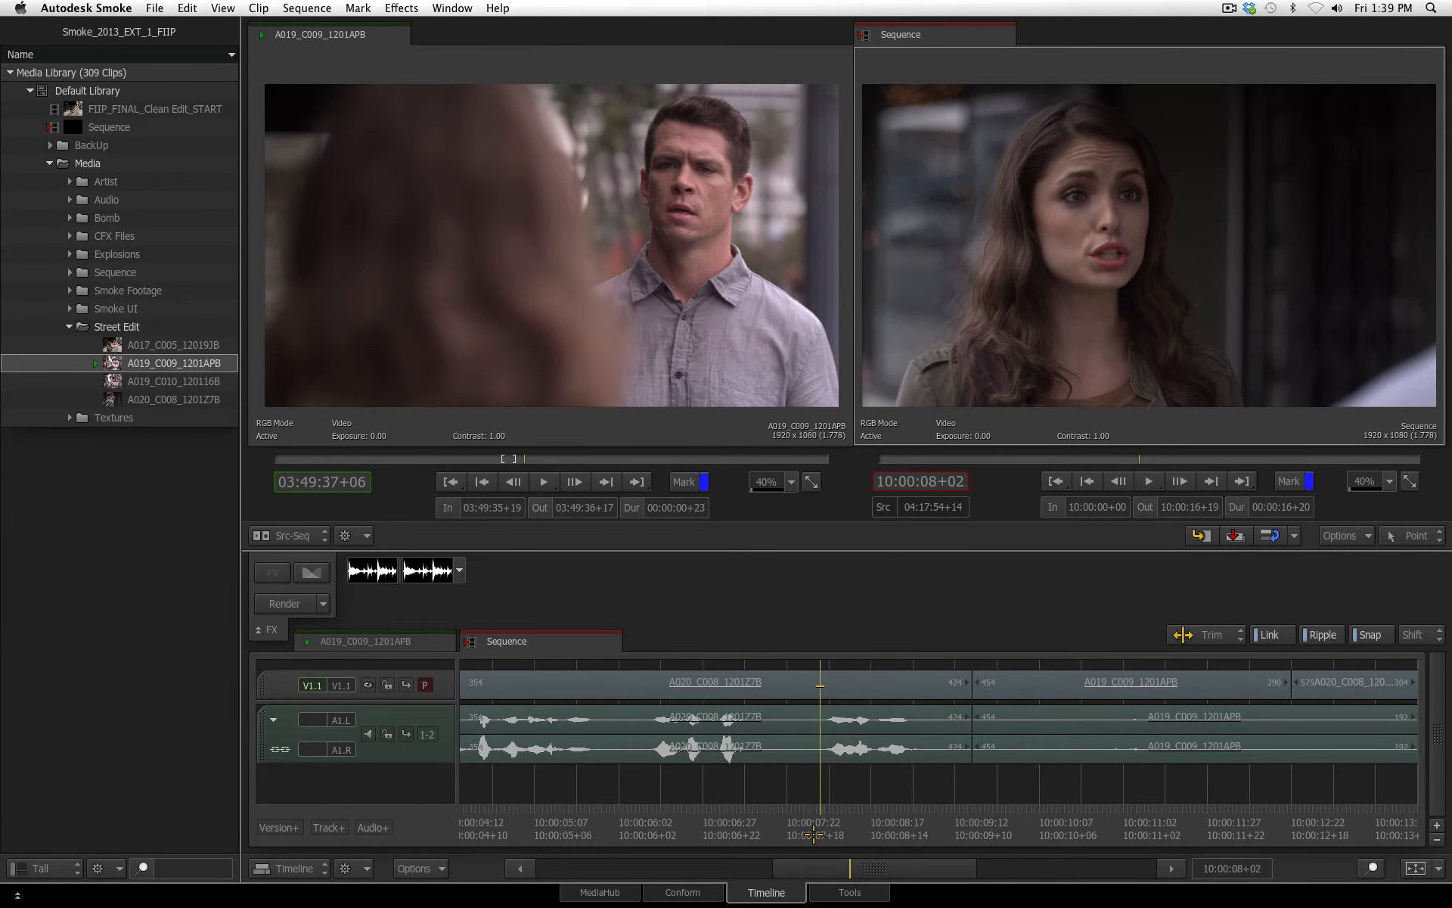
pyautogui.press('Down')
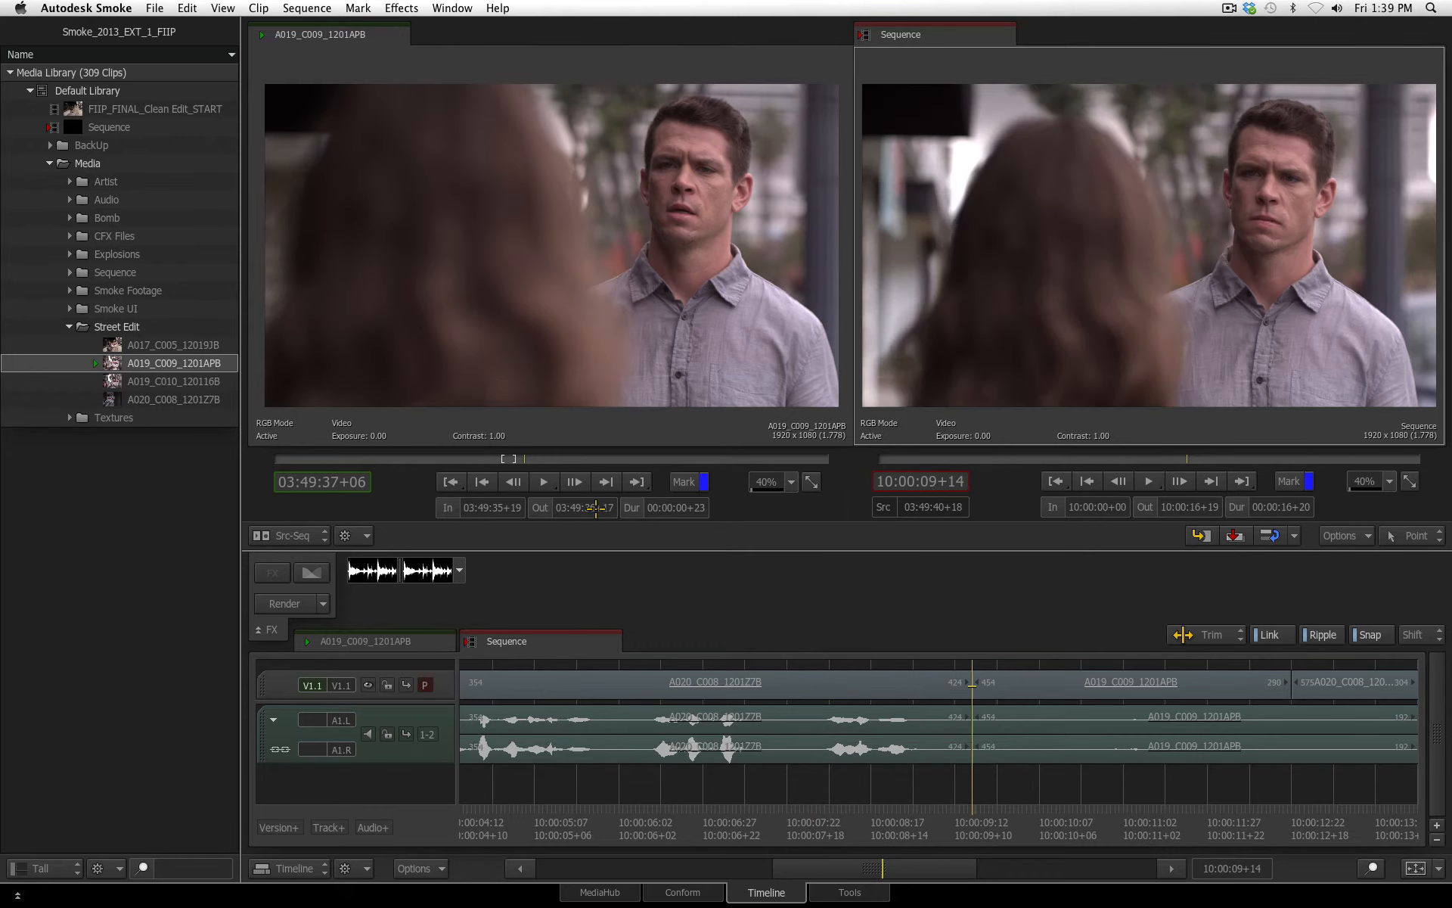
pyautogui.click(295, 536)
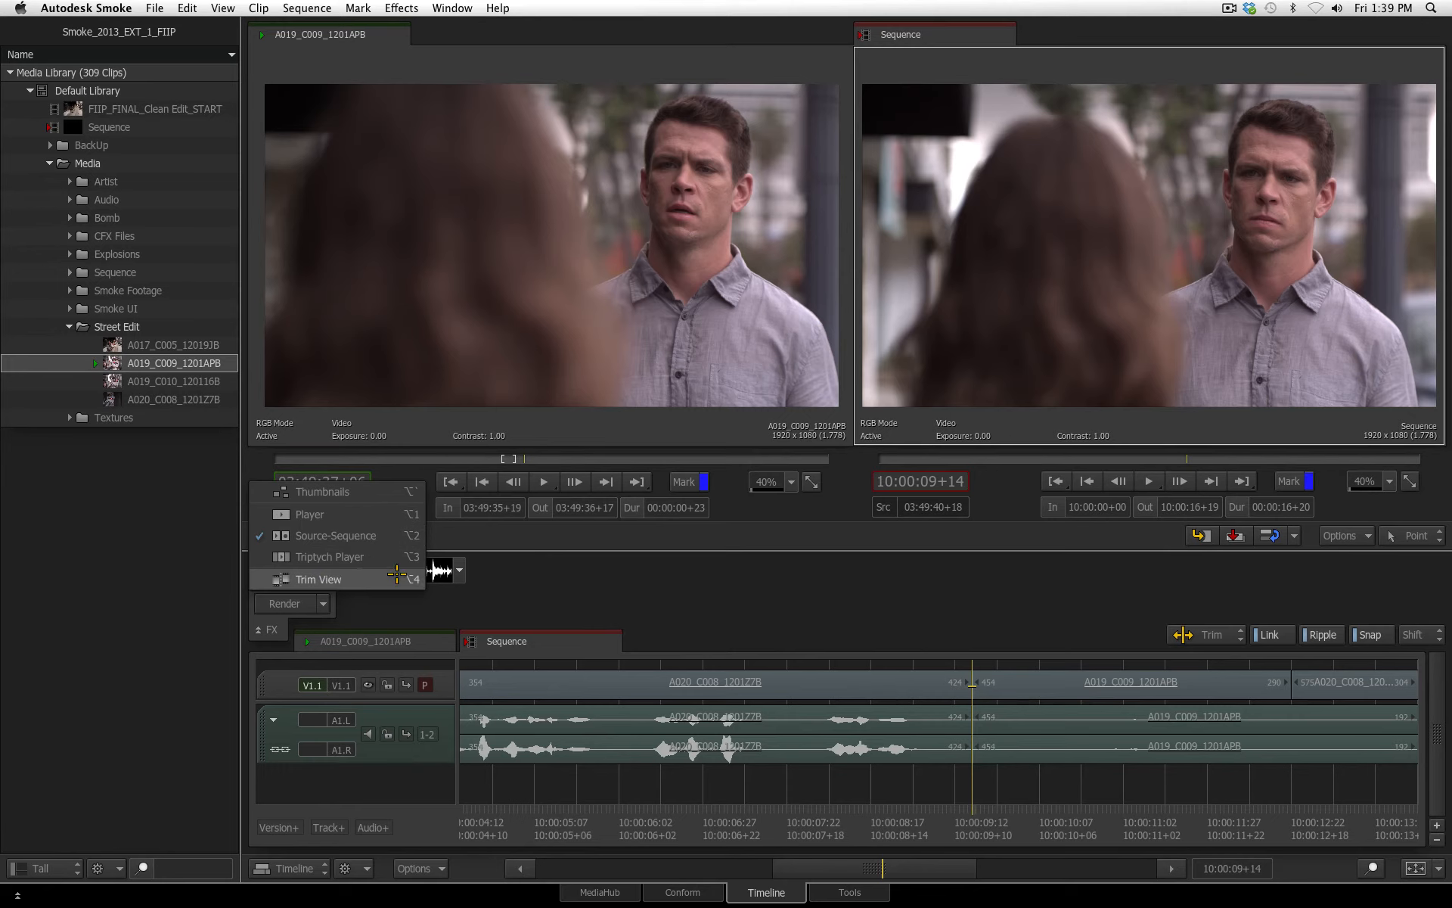
pyautogui.click(841, 594)
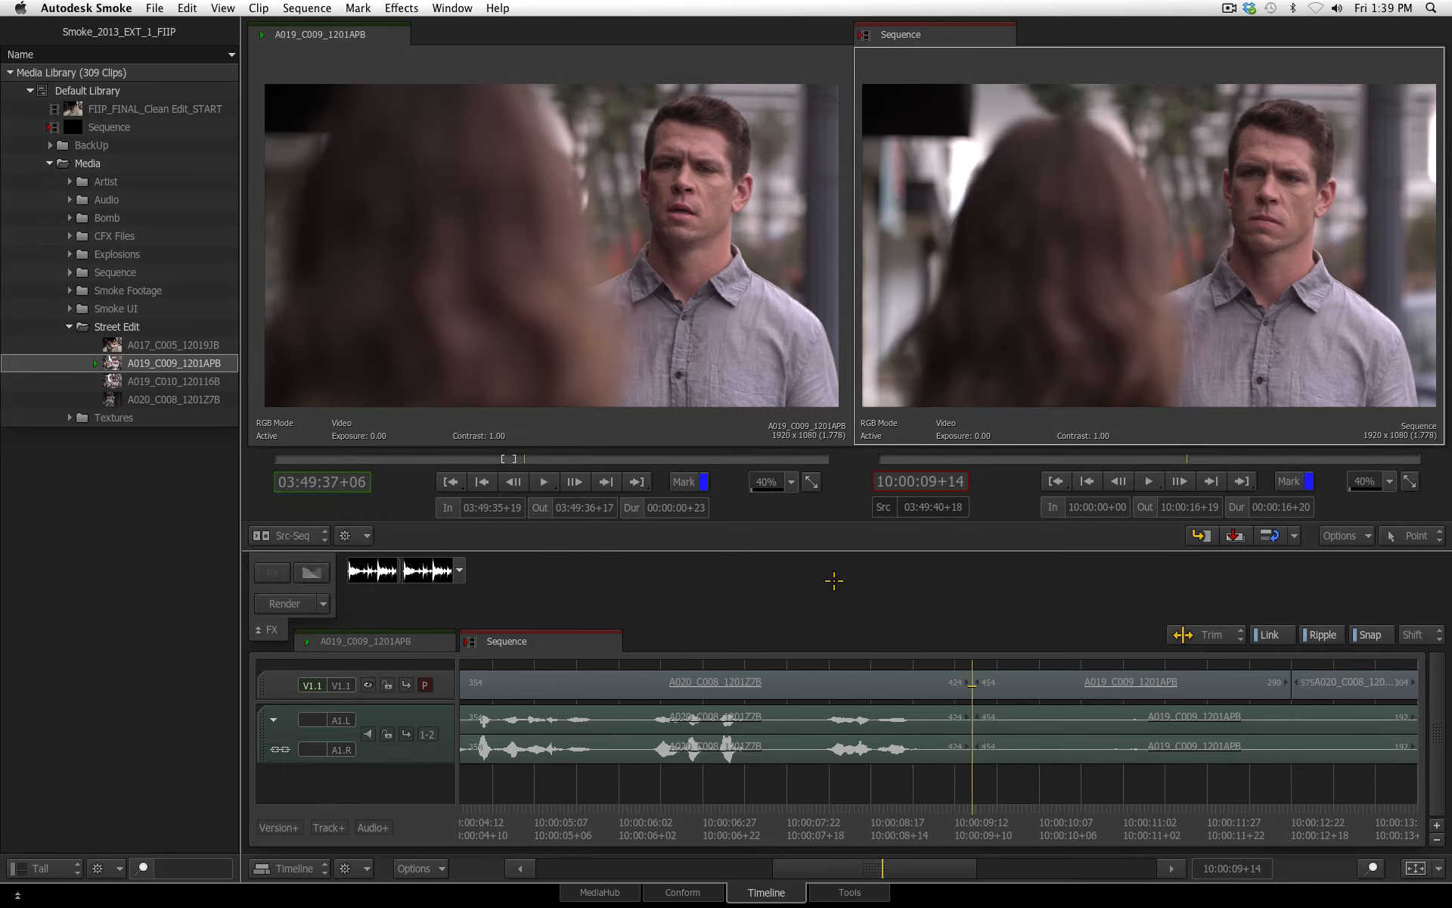
# Select the A020_C008_1201Z7B to A019_C009_1201APB cut for trimming, loop playback, and ripple-trim six frames off the outgoing shot's end
pyautogui.click(972, 682)
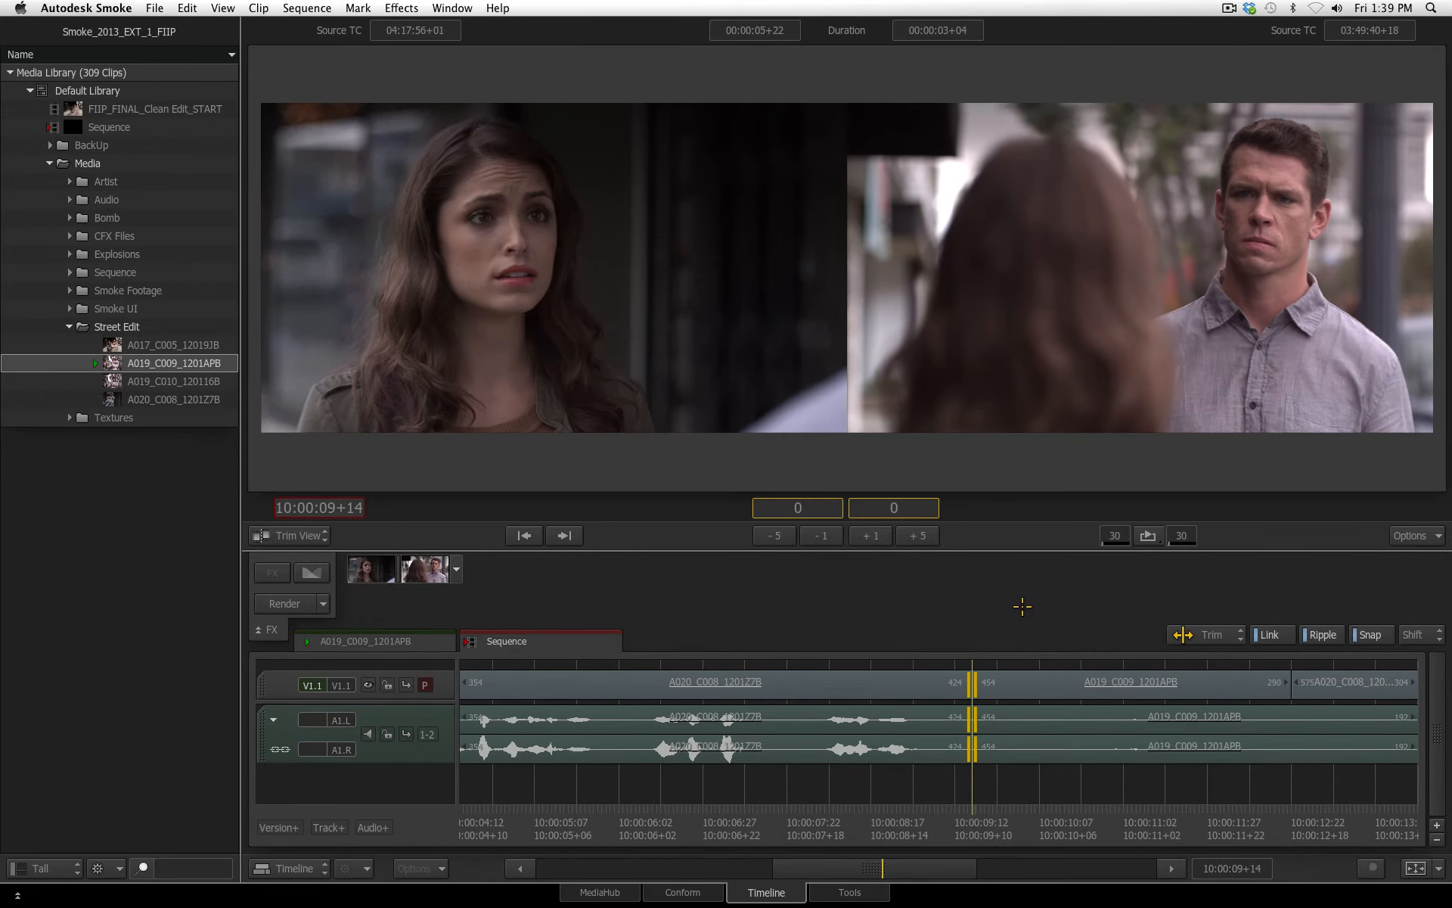
pyautogui.click(1146, 535)
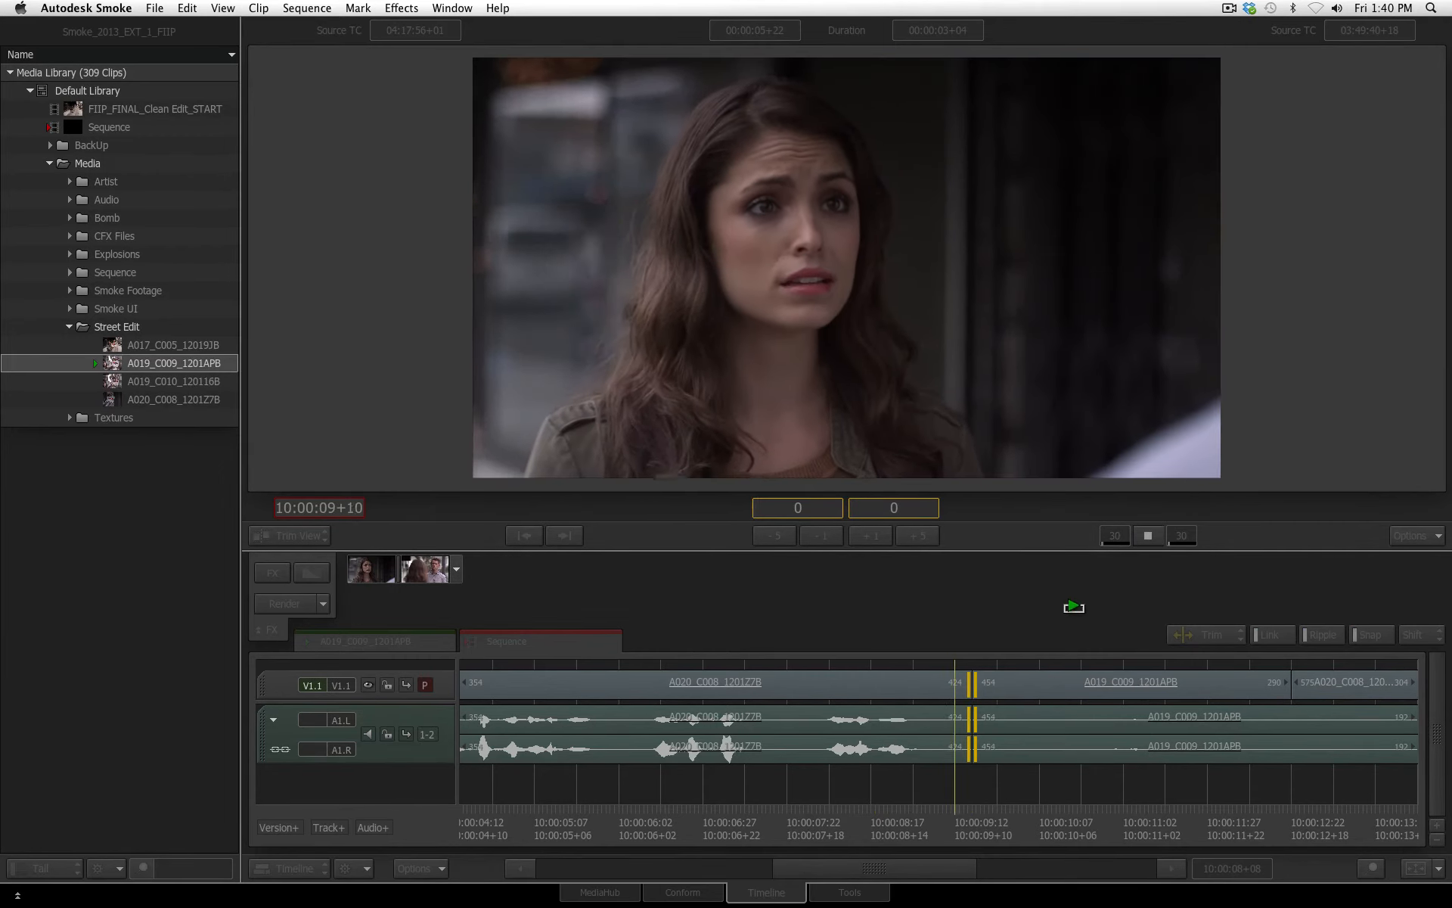
pyautogui.press(',')
pyautogui.press(',')
pyautogui.press(',')
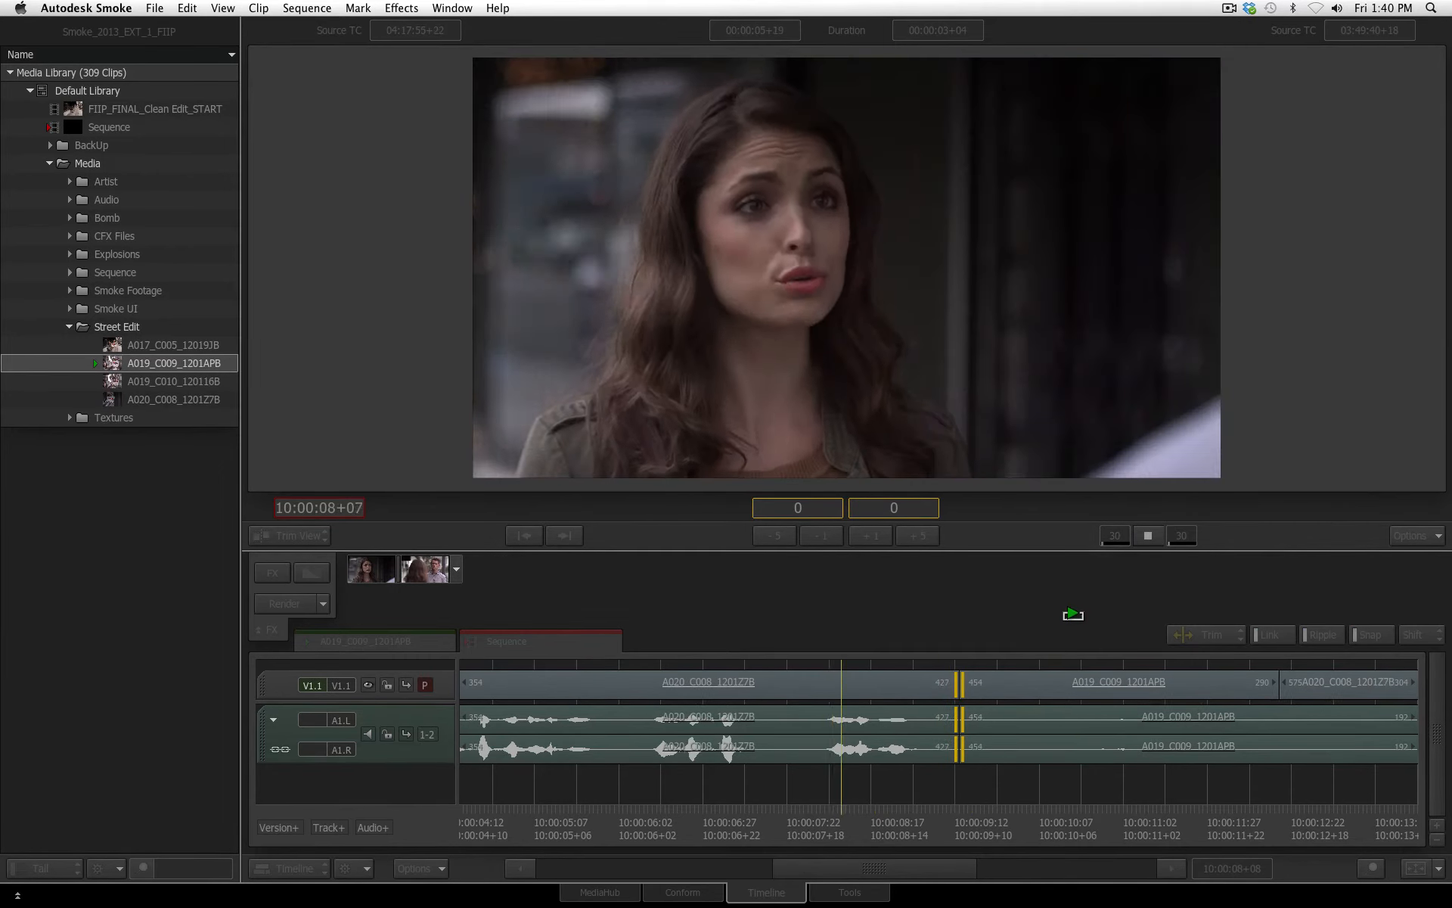
pyautogui.press(',')
pyautogui.press(',')
pyautogui.press(',')
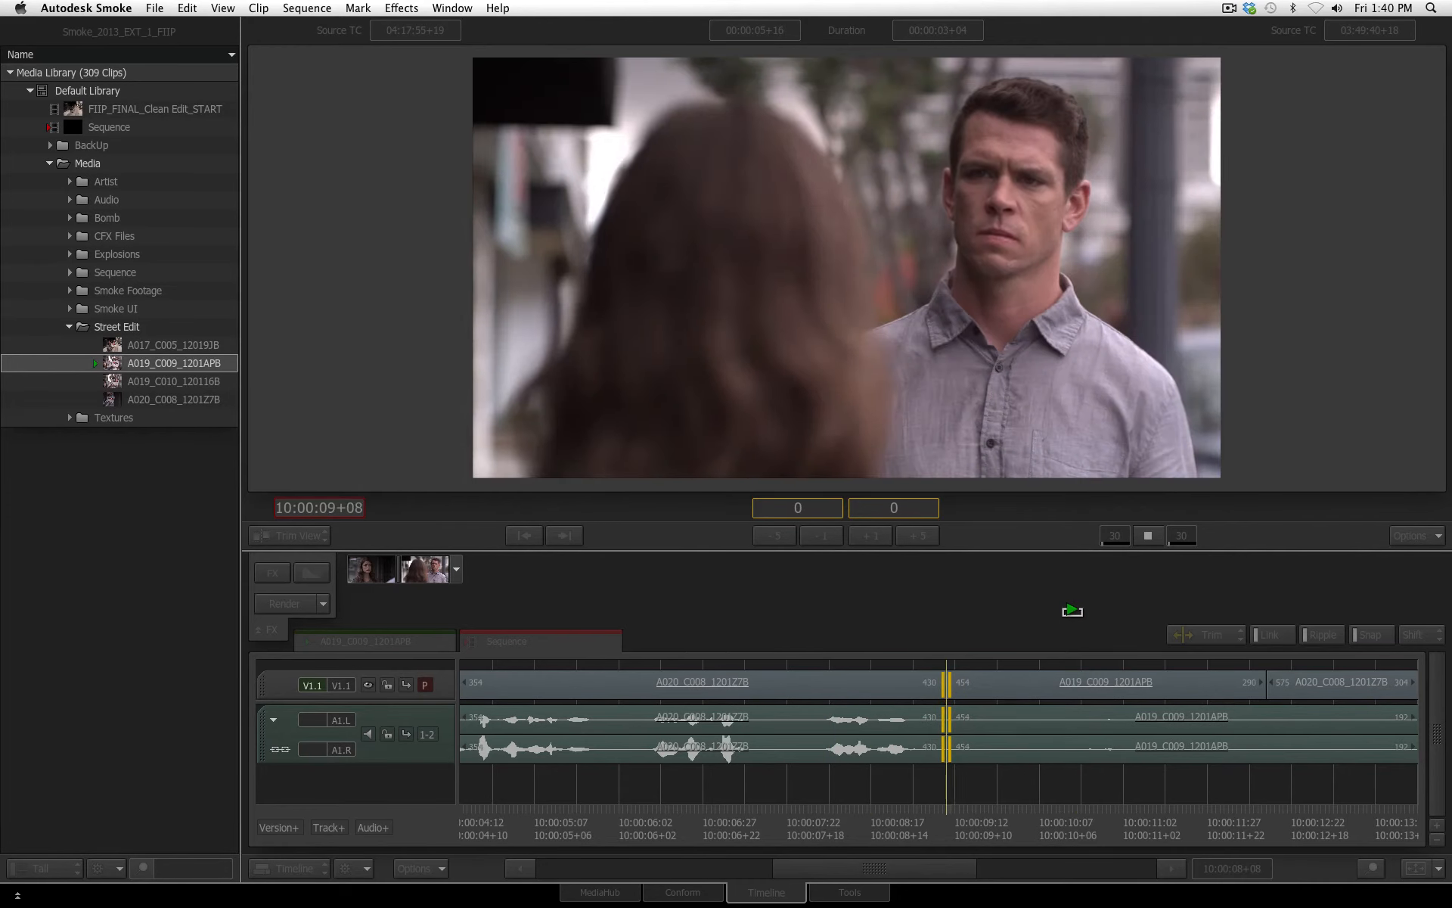
# Extend the end of the outgoing A020_C008_1201Z7B shot by four frames during looped playback, and stop the loop
pyautogui.press('.')
pyautogui.press('.')
pyautogui.press('.')
pyautogui.press('.')
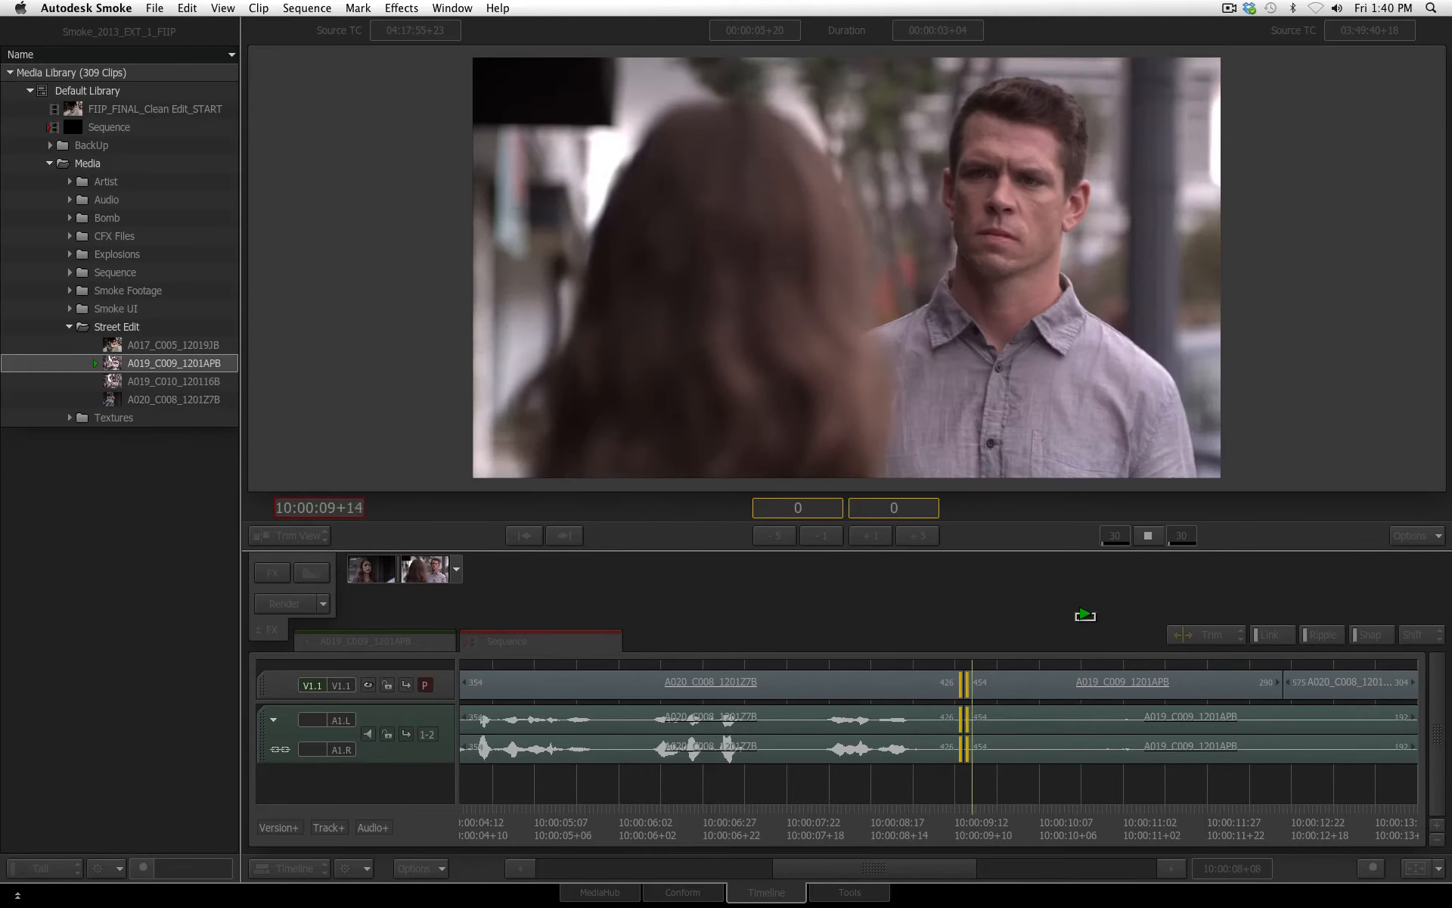
pyautogui.press('space')
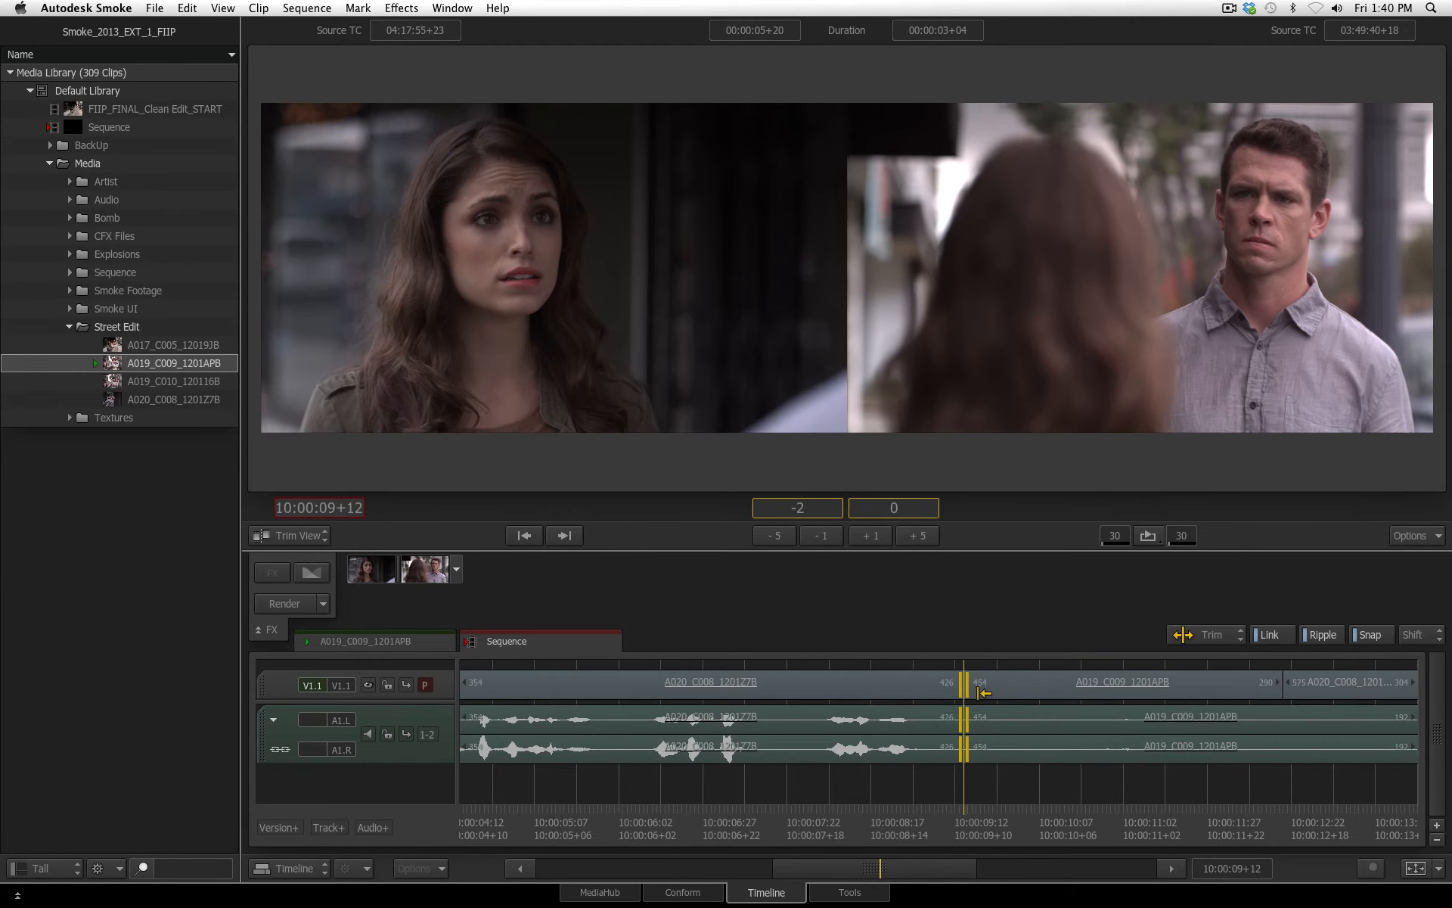
# Try ripple-trimming the start of the incoming A019_C009_1201APB shot at the same cut, and undo the change
pyautogui.moveTo(987, 685); pyautogui.dragTo(1004, 690)
pyautogui.press('super+z')
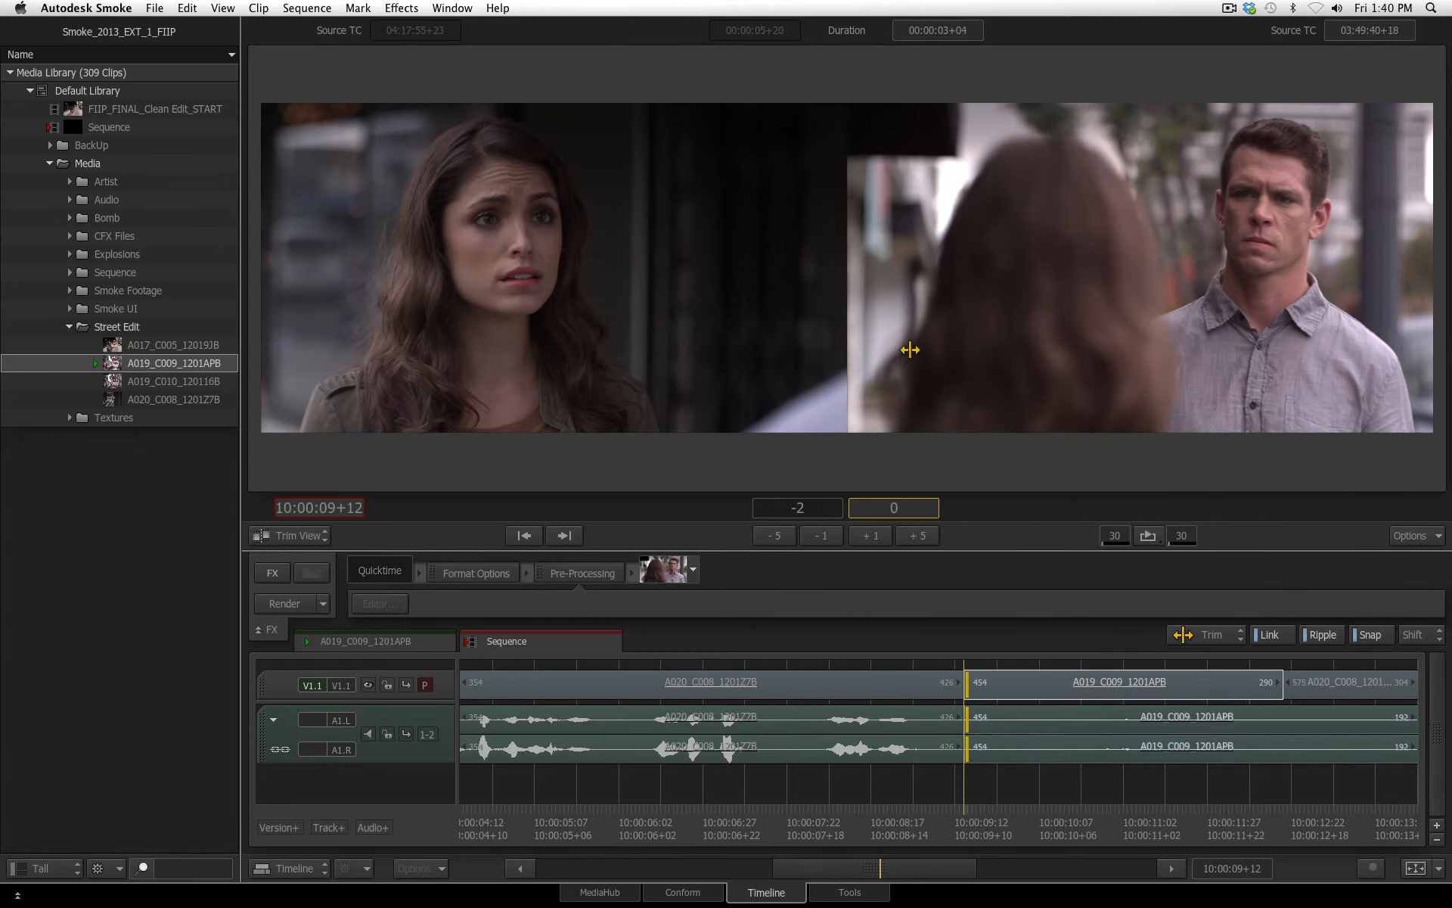
pyautogui.moveTo(875, 342); pyautogui.dragTo(906, 342)
# Ripple-trim only the outgoing A020_C008_1201Z7B end, first to −9 frames and finally to +13 frames
pyautogui.moveTo(753, 398); pyautogui.dragTo(722, 399)
pyautogui.click(767, 543)
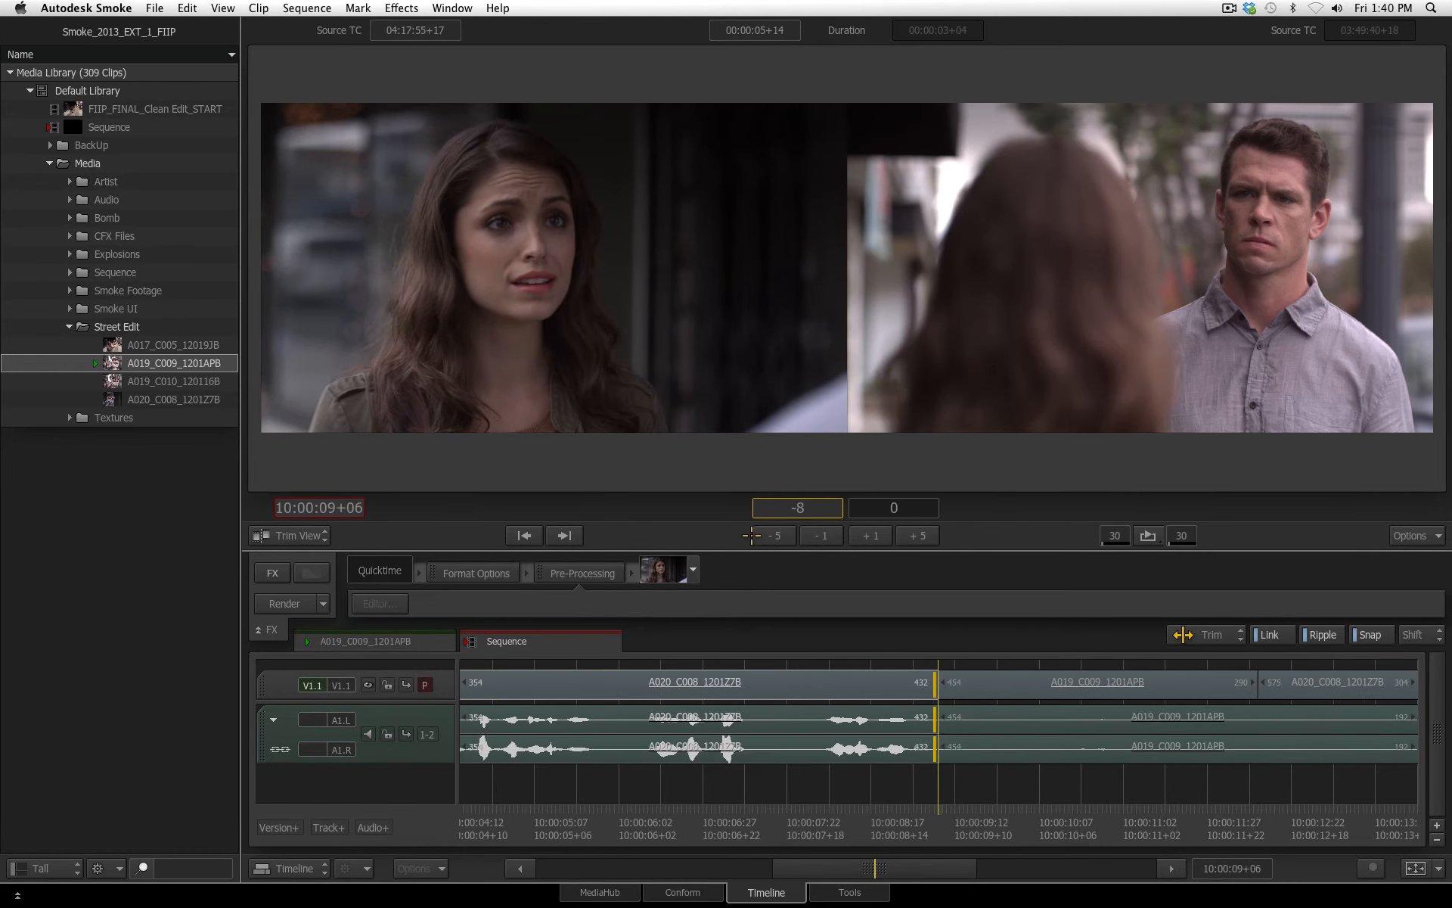
pyautogui.click(819, 535)
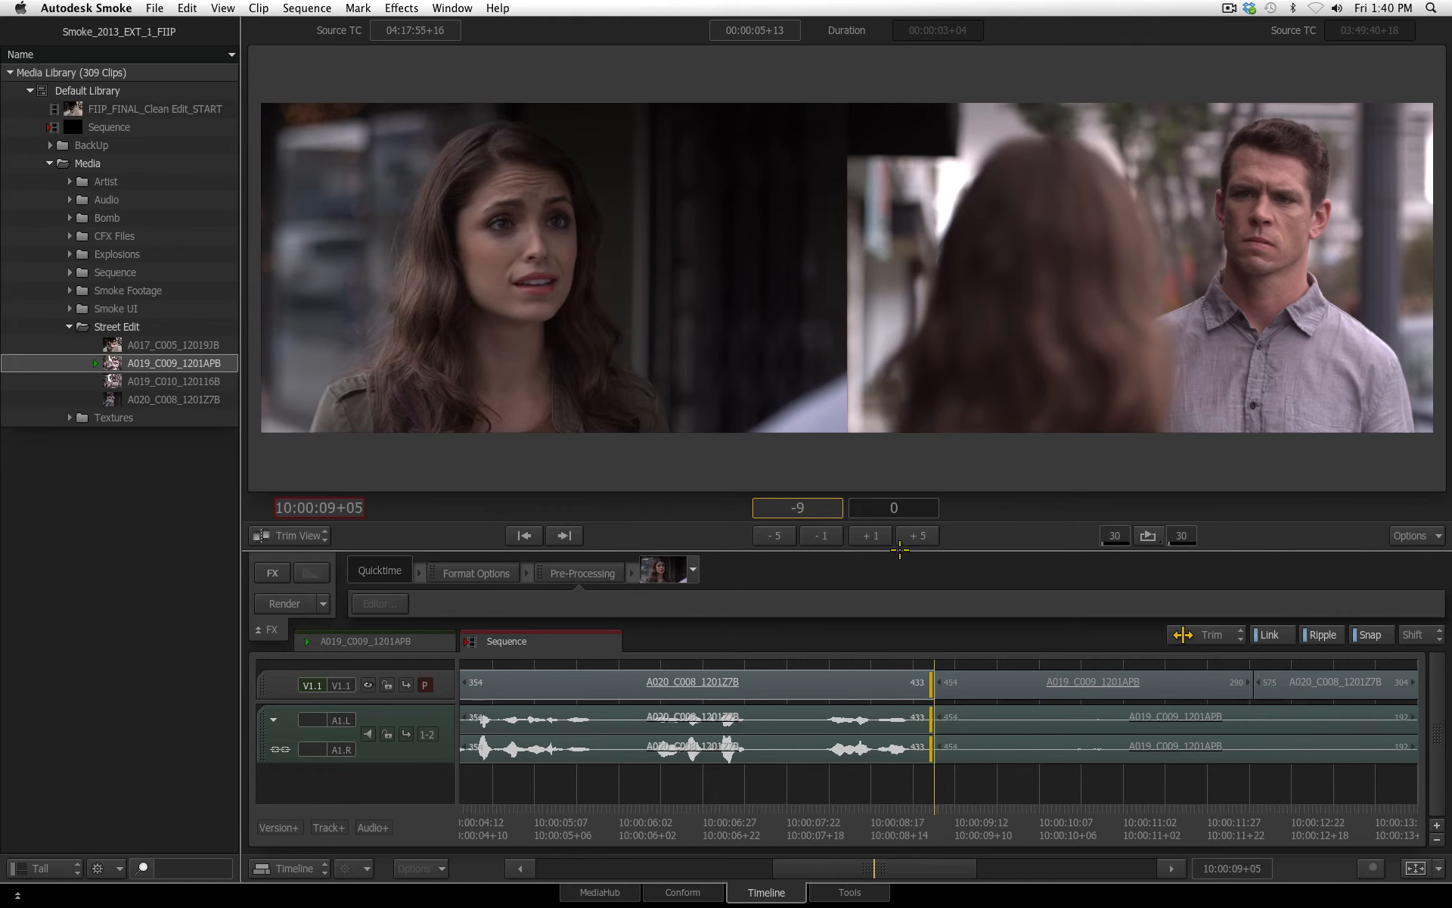
pyautogui.moveTo(899, 550); pyautogui.dragTo(903, 469)
pyautogui.click(875, 535)
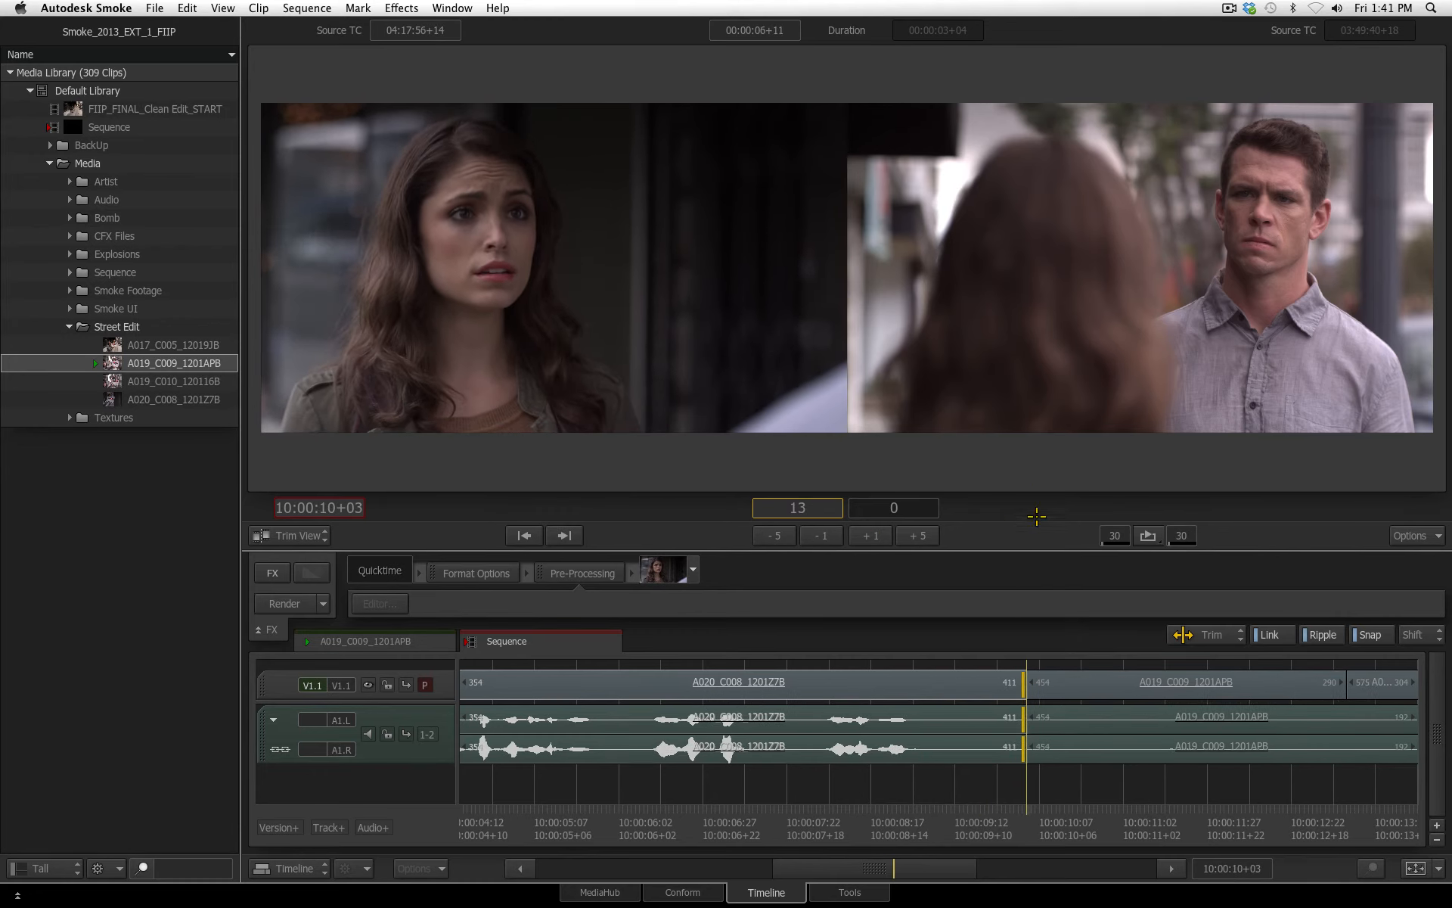
# With Ripple off, roll the cut between both shots six frames later to 10:00:10+09, and turn Ripple back on
pyautogui.click(1323, 633)
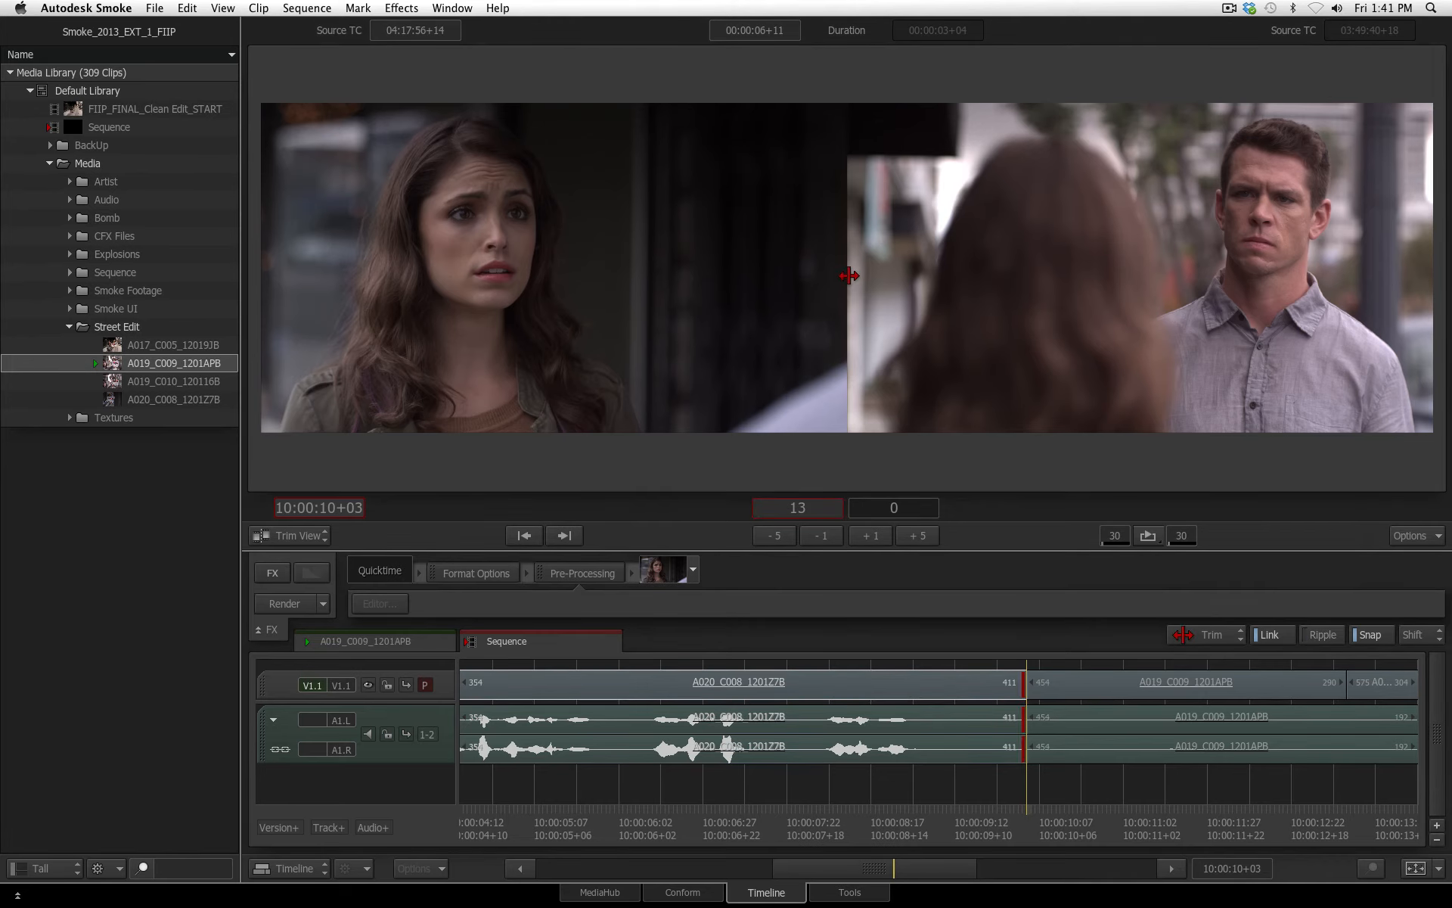
pyautogui.moveTo(849, 279)
pyautogui.mouseDown()
pyautogui.moveTo(914, 288)
pyautogui.moveTo(821, 298)
pyautogui.moveTo(946, 307)
pyautogui.moveTo(891, 317)
pyautogui.mouseUp()
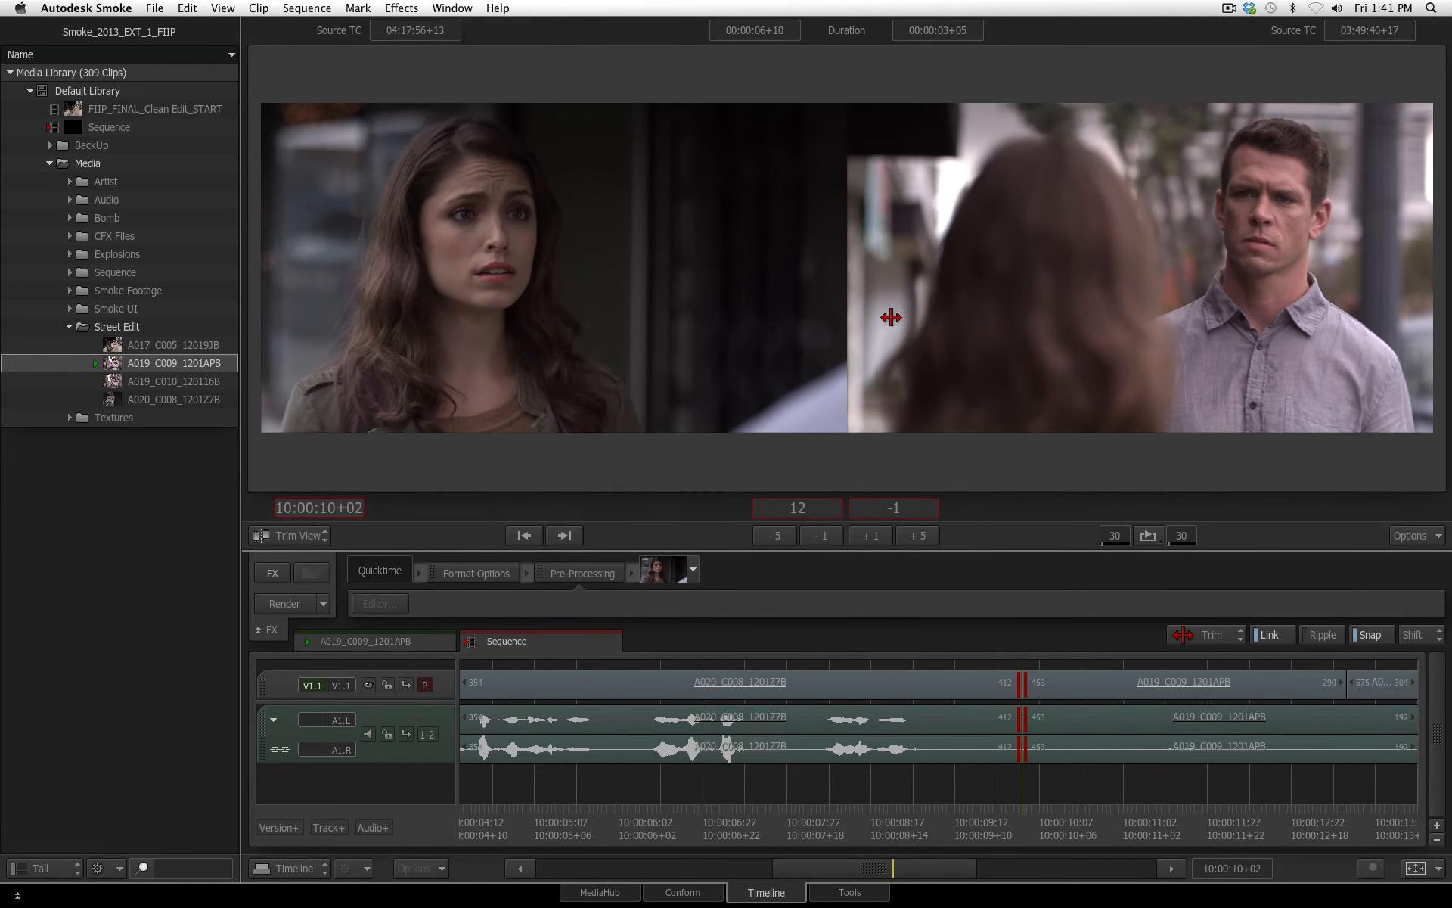
pyautogui.moveTo(891, 316); pyautogui.dragTo(924, 320)
pyautogui.click(1324, 634)
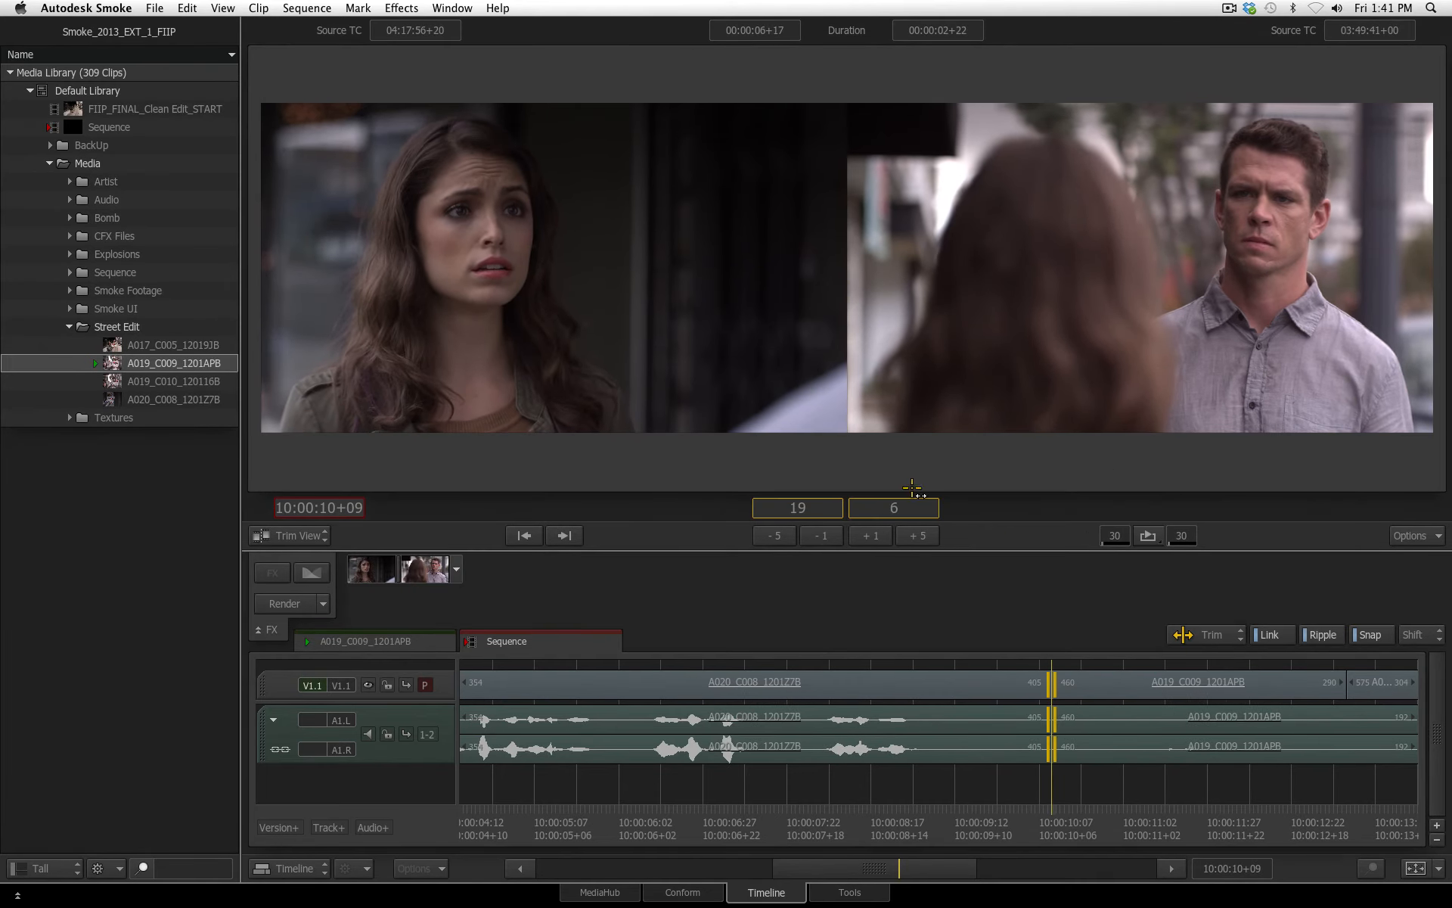
# Go to the last video cut at 10:00:15+00 and fit the whole sequence in the timeline
pyautogui.press('Down')
pyautogui.press('Down')
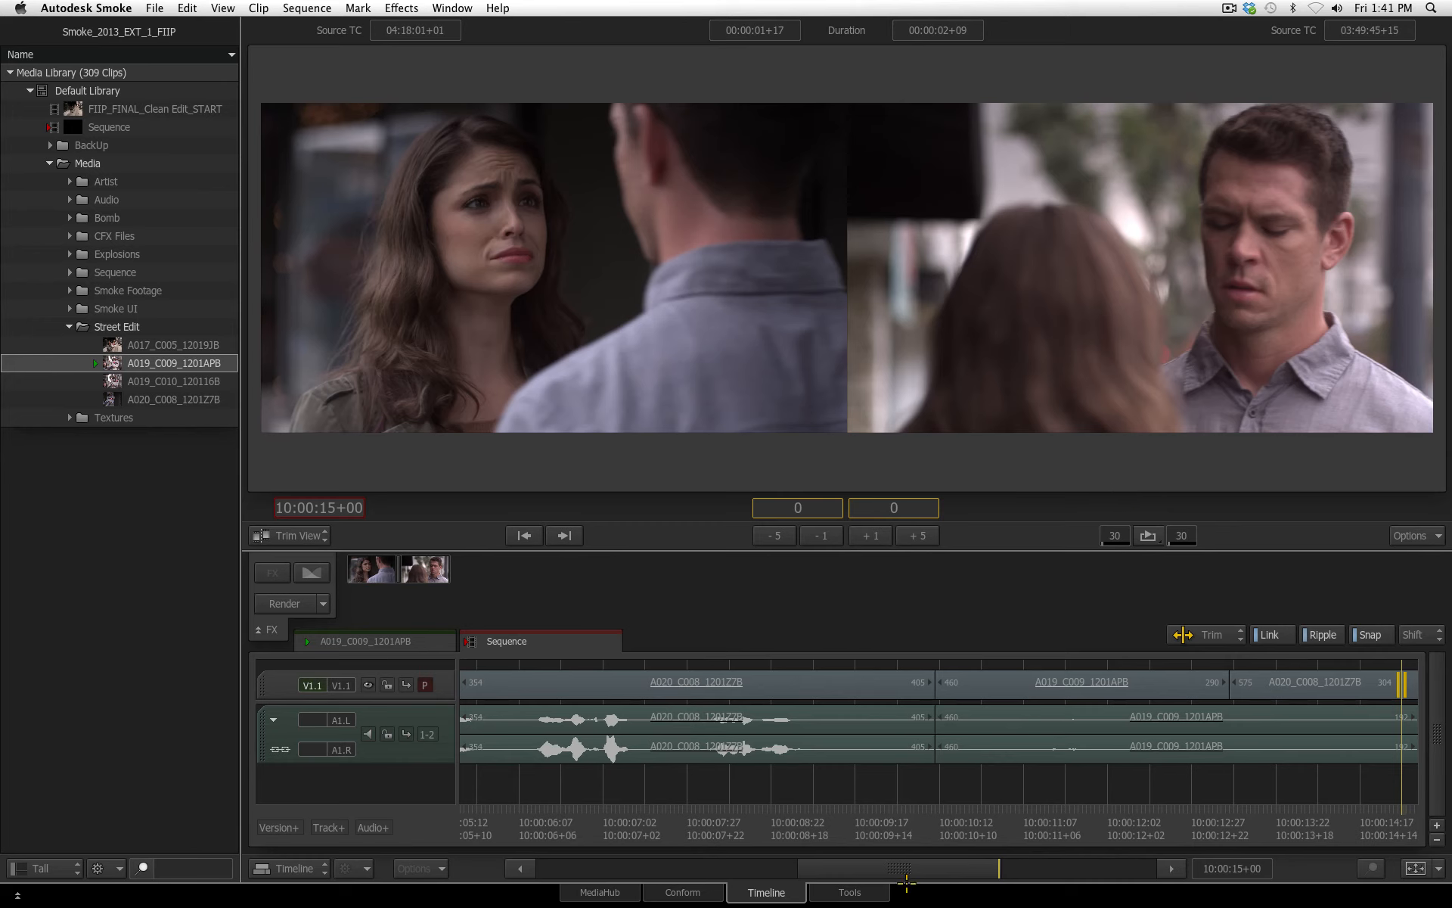
pyautogui.moveTo(907, 882); pyautogui.dragTo(985, 884)
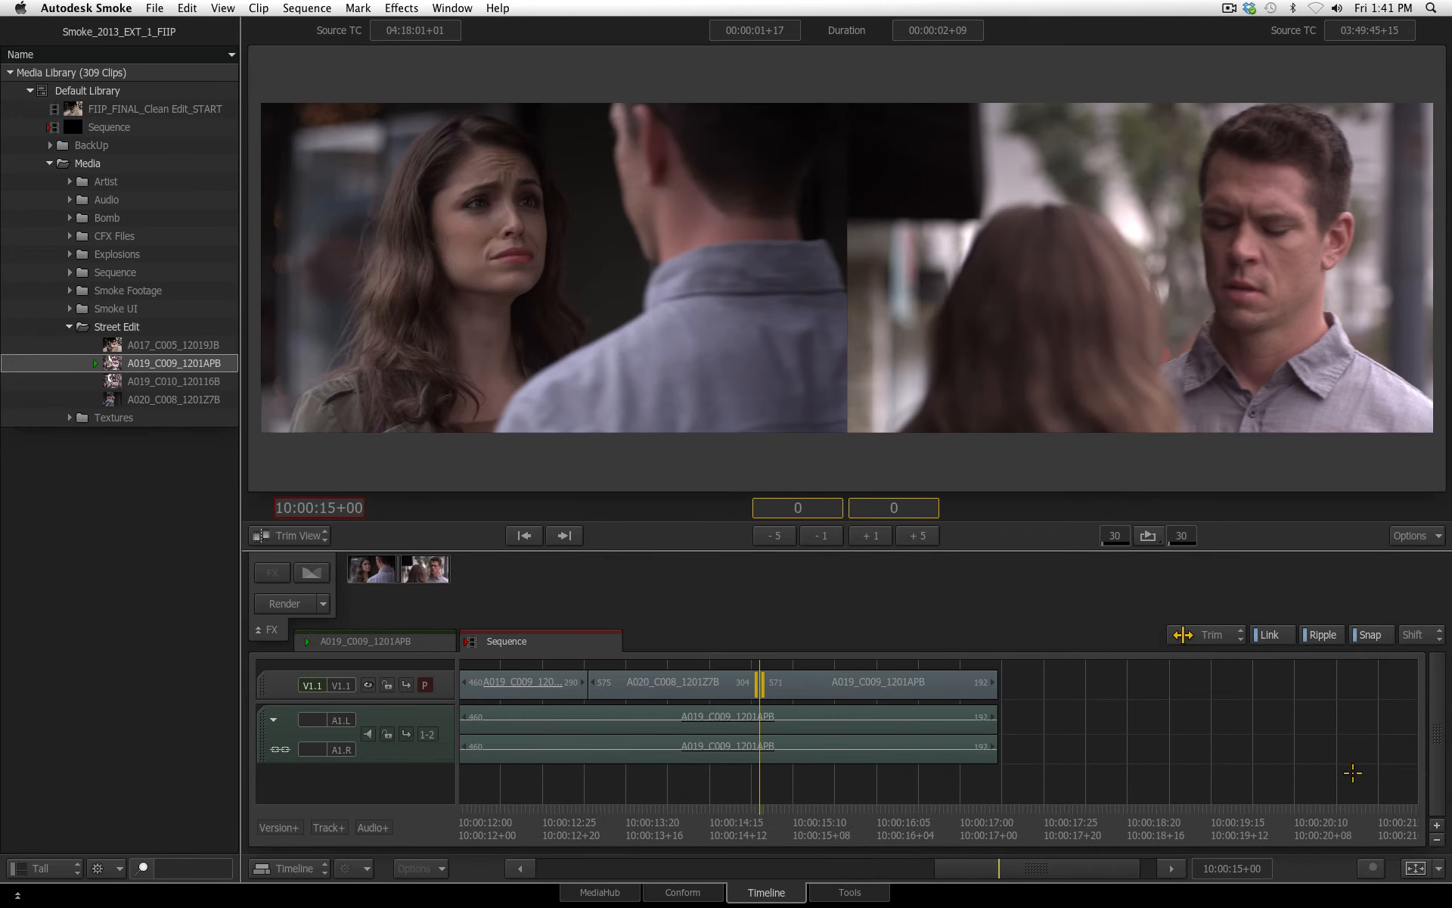
pyautogui.click(1414, 867)
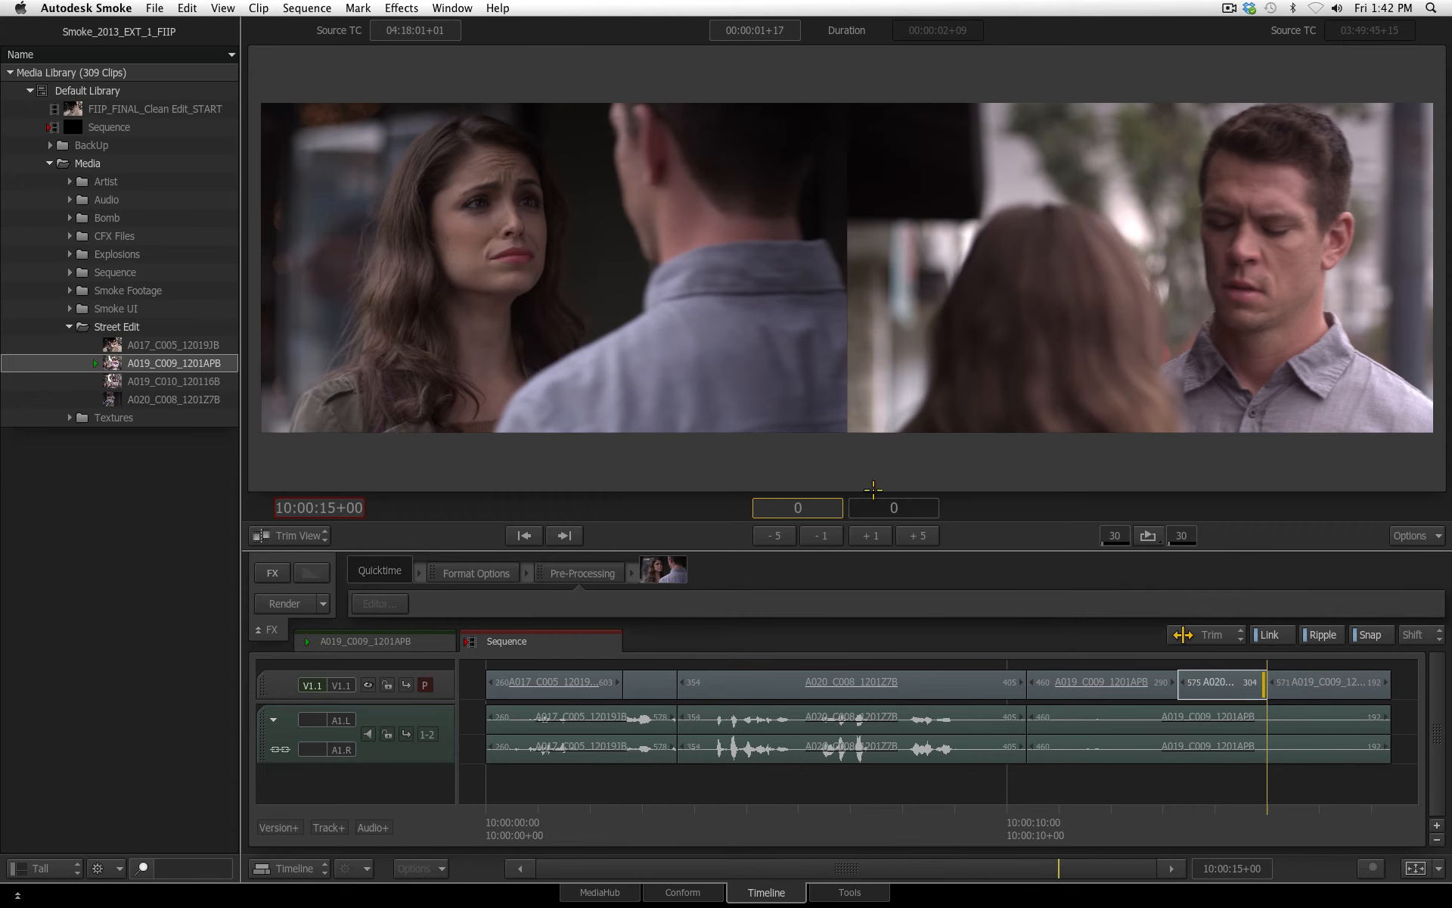
# Leave trim view, return the playhead to the sequence's beginning at 10:00:00+01, and play the edit through for review
pyautogui.click(997, 829)
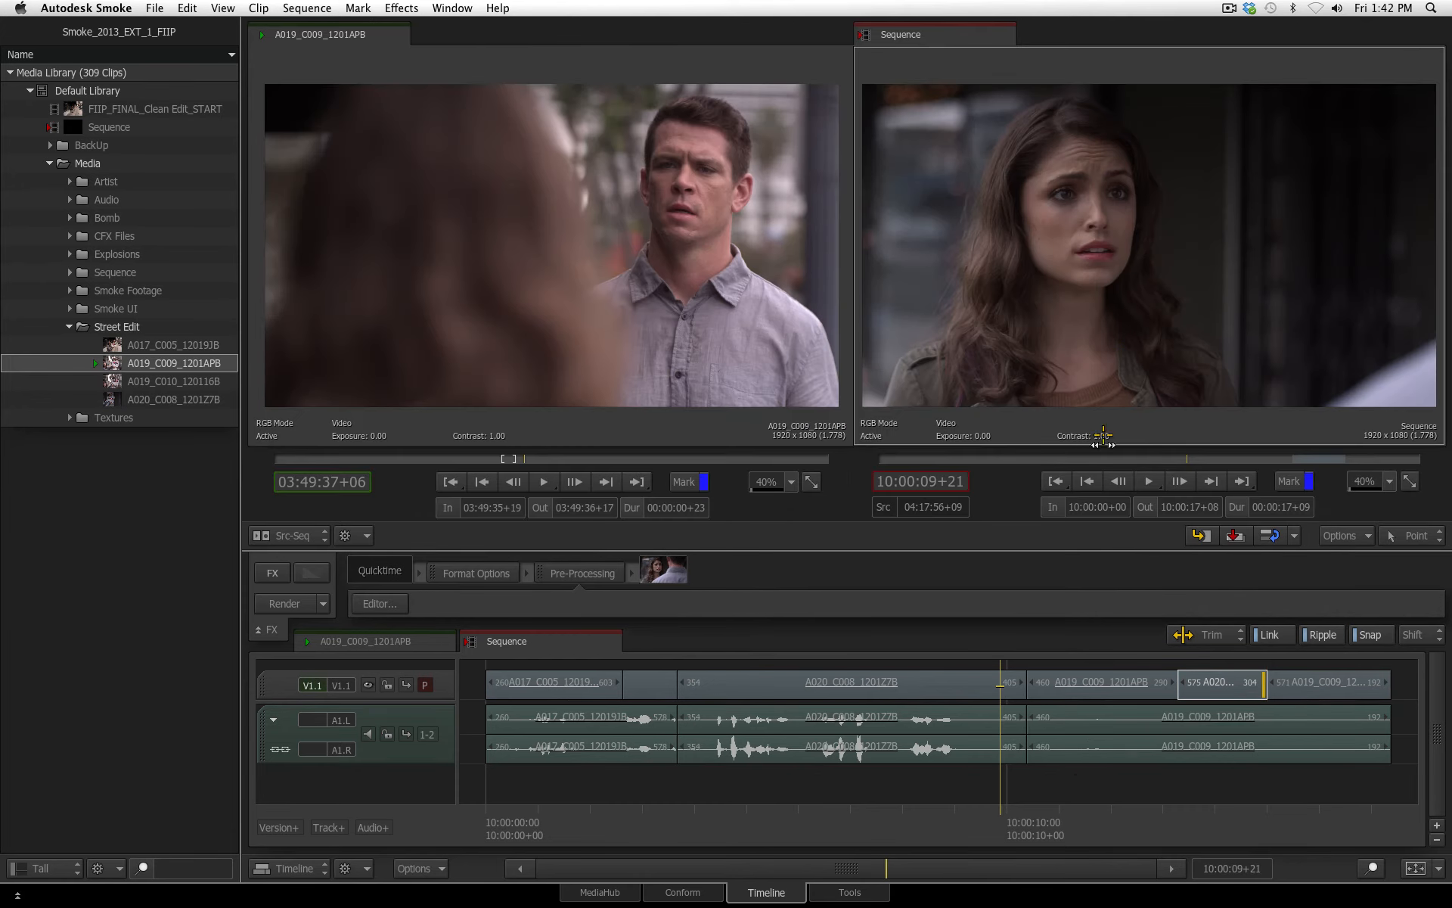
pyautogui.moveTo(1015, 822); pyautogui.dragTo(555, 869)
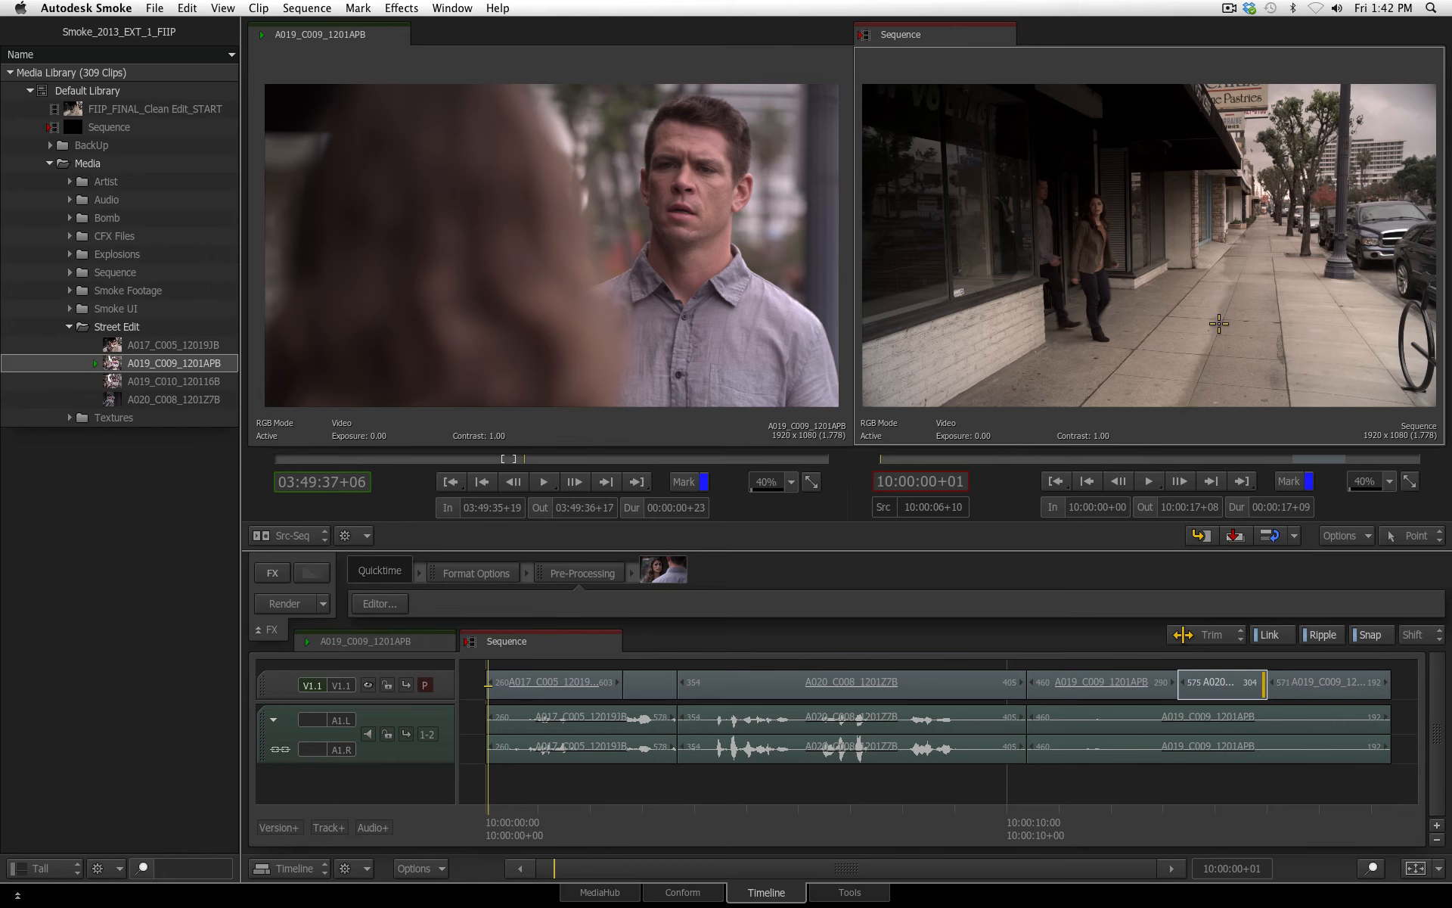
pyautogui.press('space')
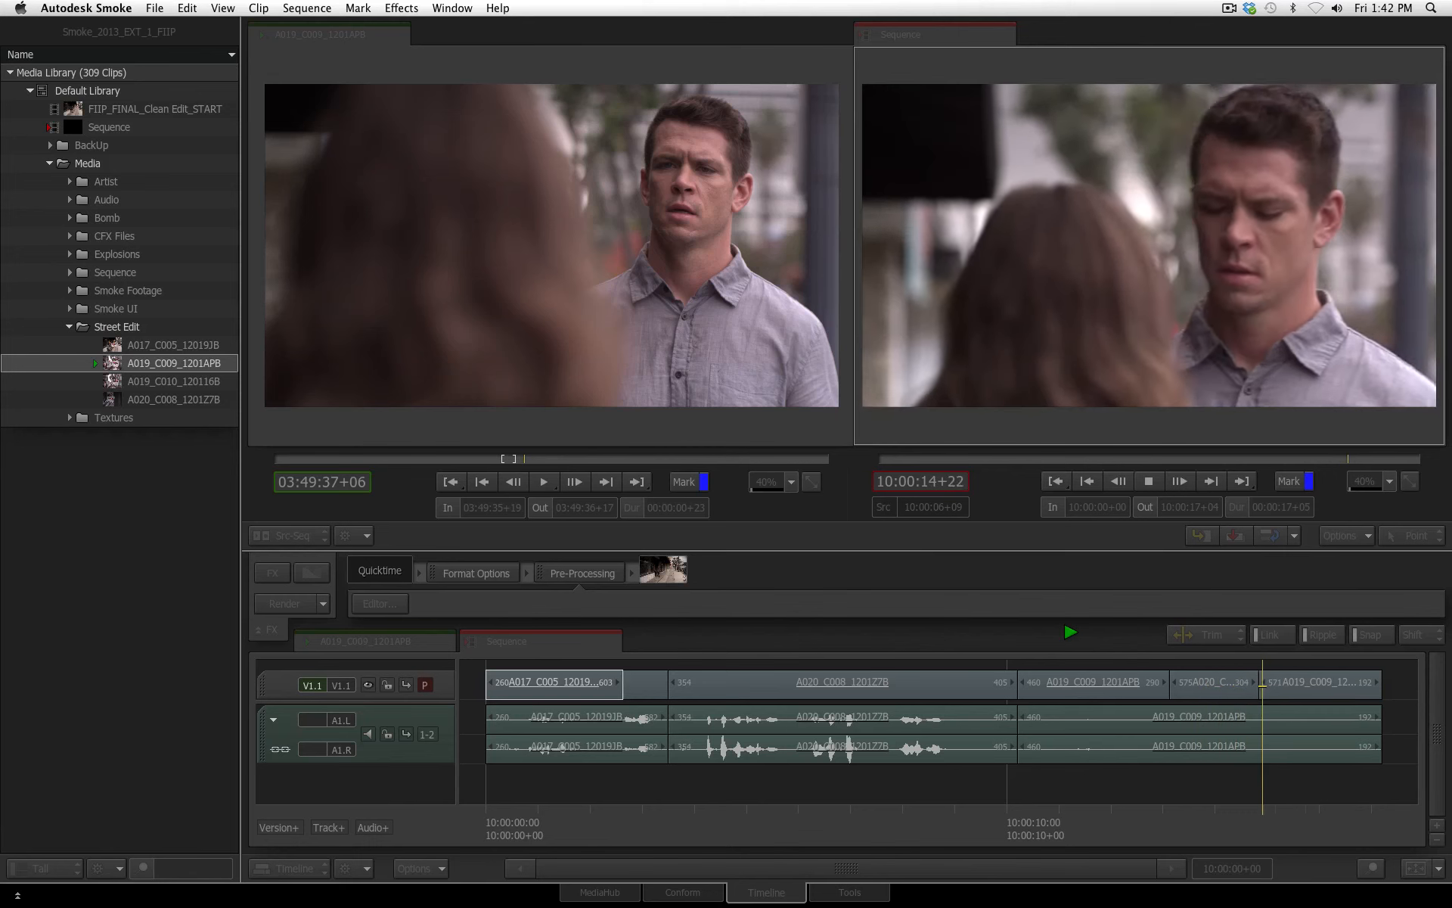
pyautogui.press('space')
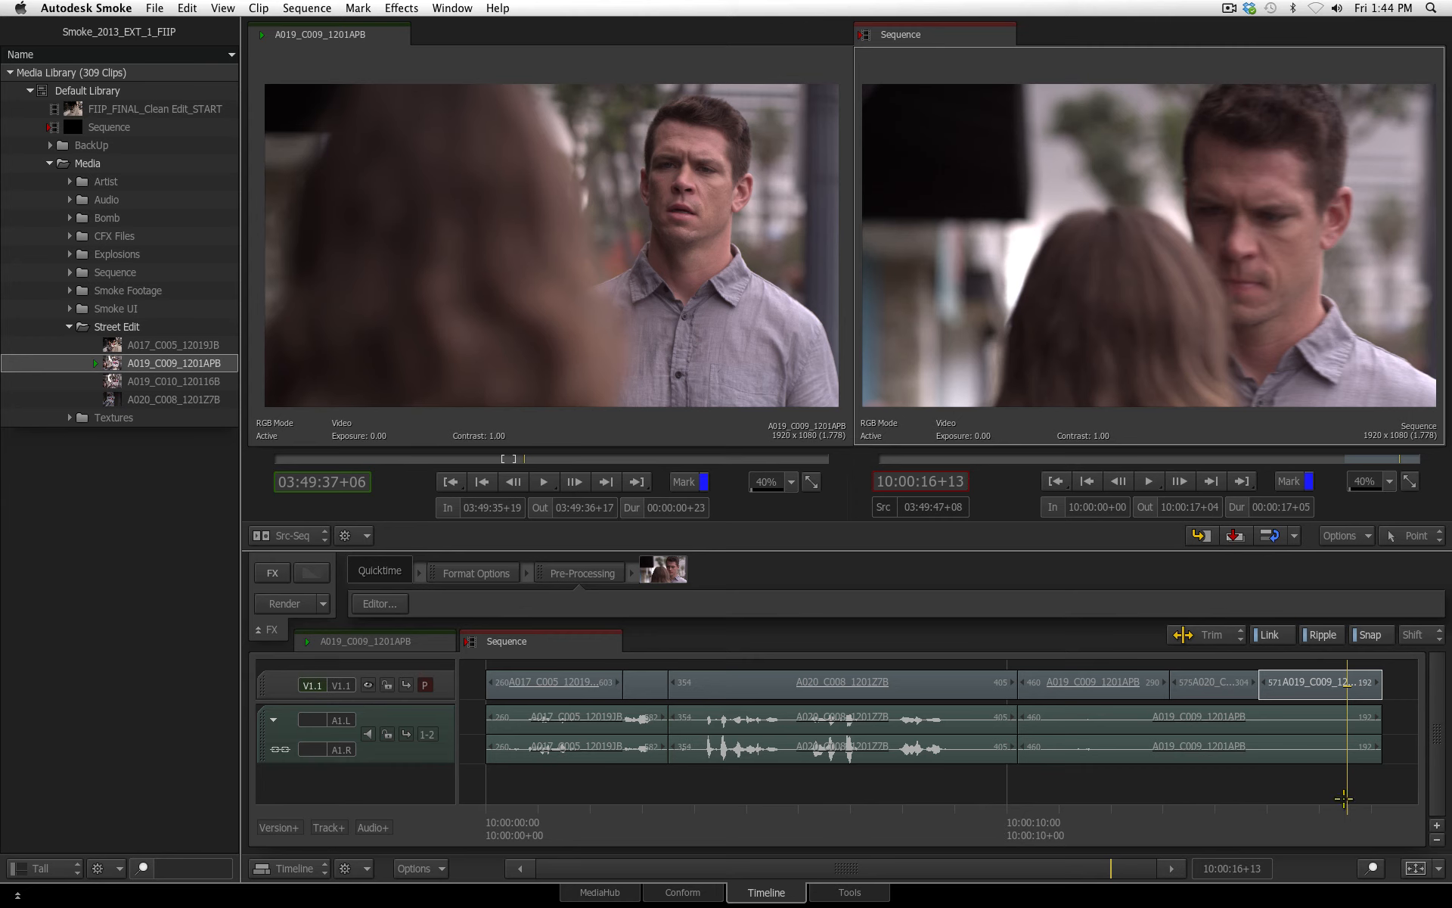
# Load FIIP_FINAL_Clean Edit_START from the Media Library into the source viewer
pyautogui.click(113, 108)
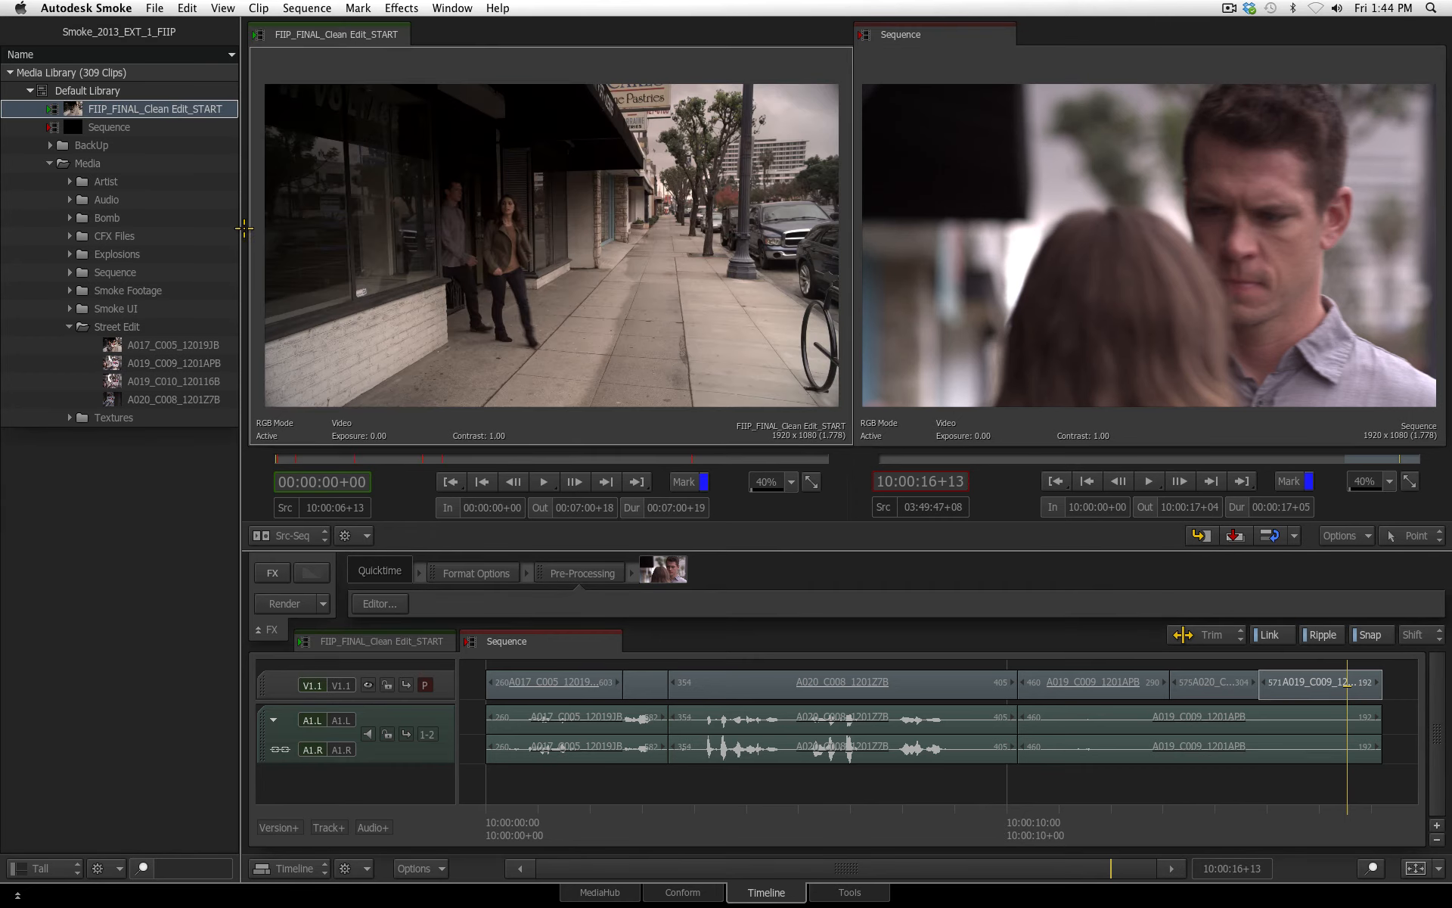
pyautogui.rightClick(113, 109)
pyautogui.click(157, 138)
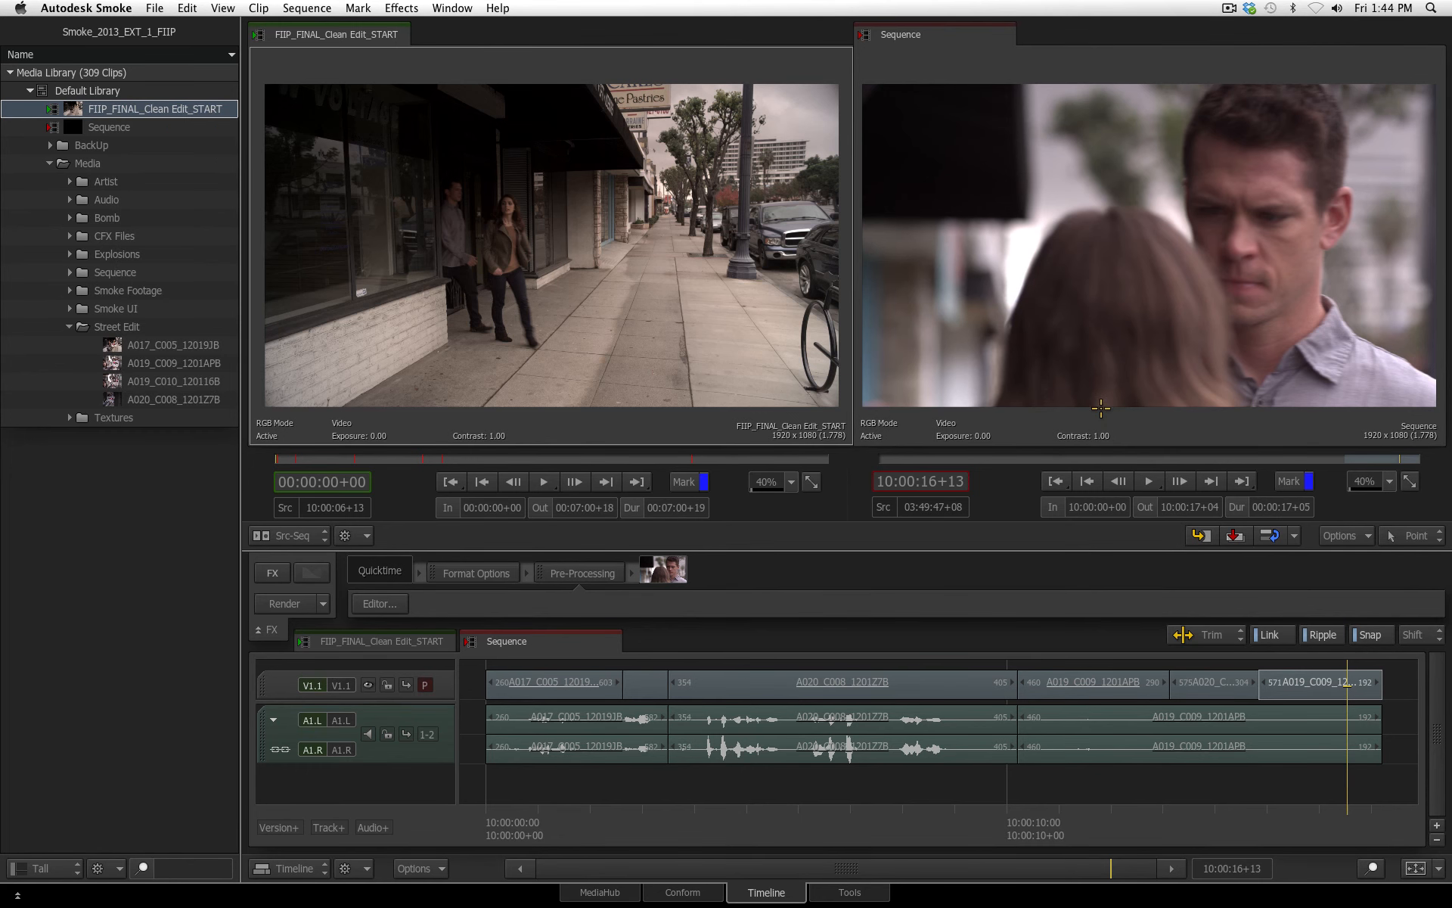